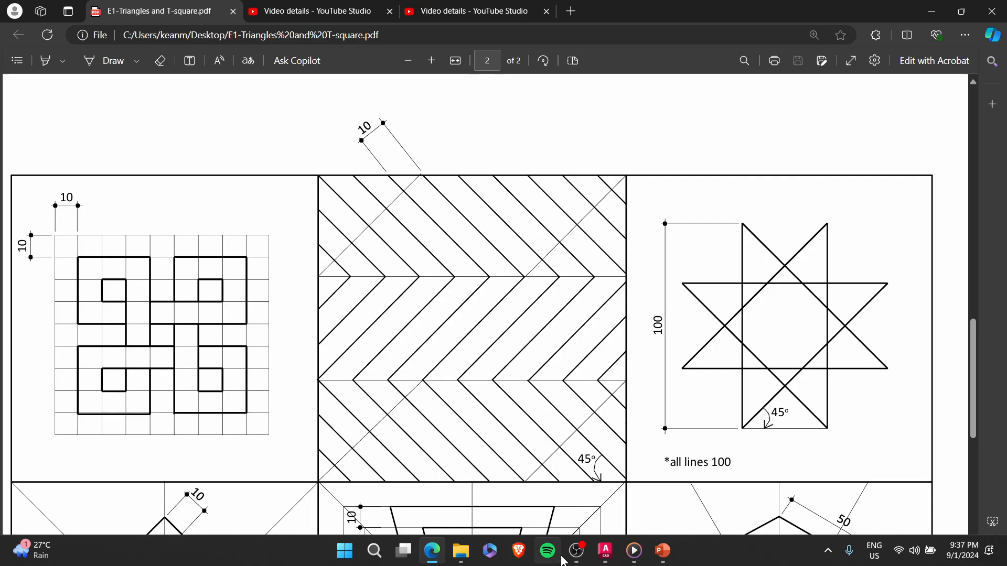
# Switch to AutoCAD and check the length, angle and insertion scale settings of the drawing units
pyautogui.click(606, 560)
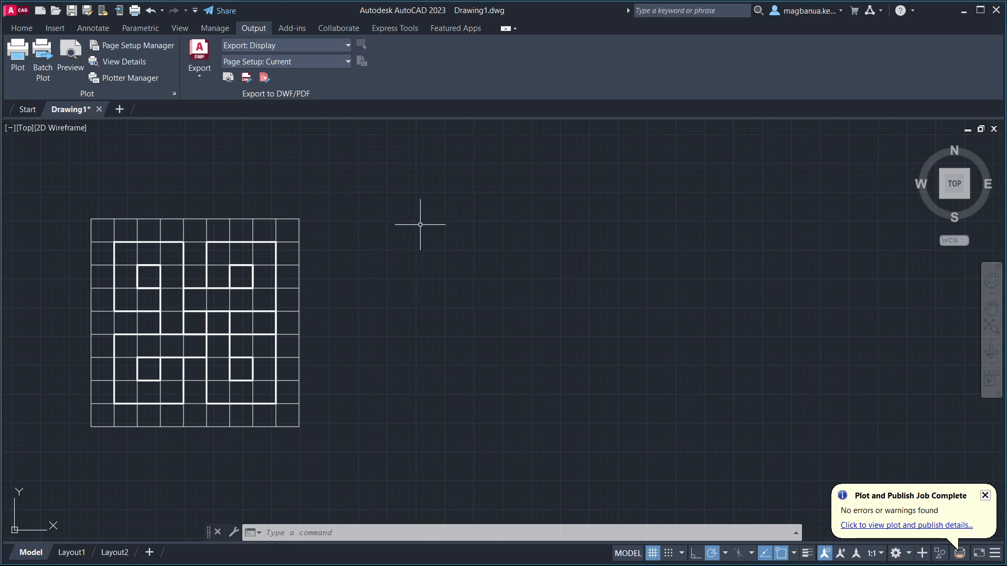
pyautogui.moveTo(422, 223); pyautogui.dragTo(390, 226, button='middle')
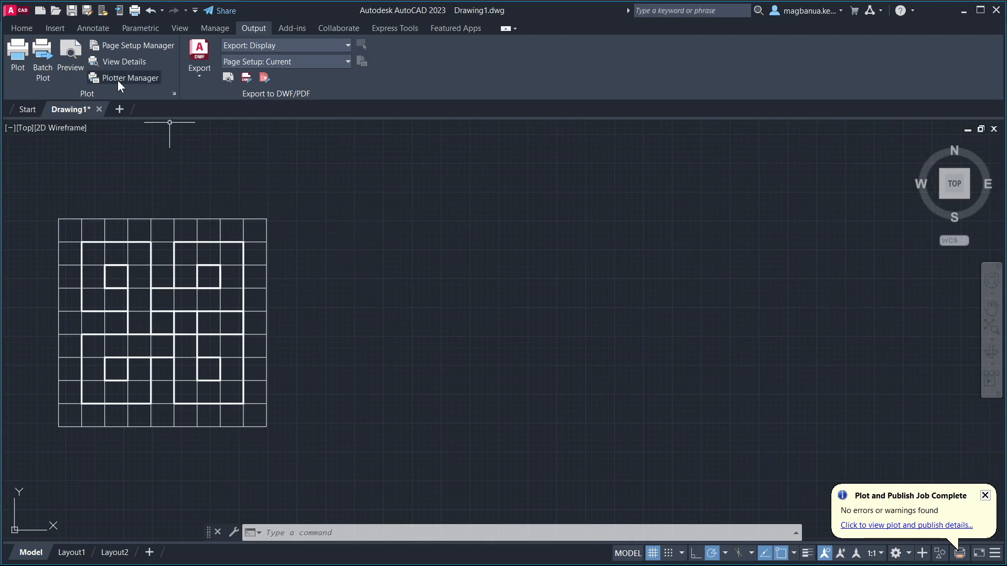
pyautogui.click(36, 29)
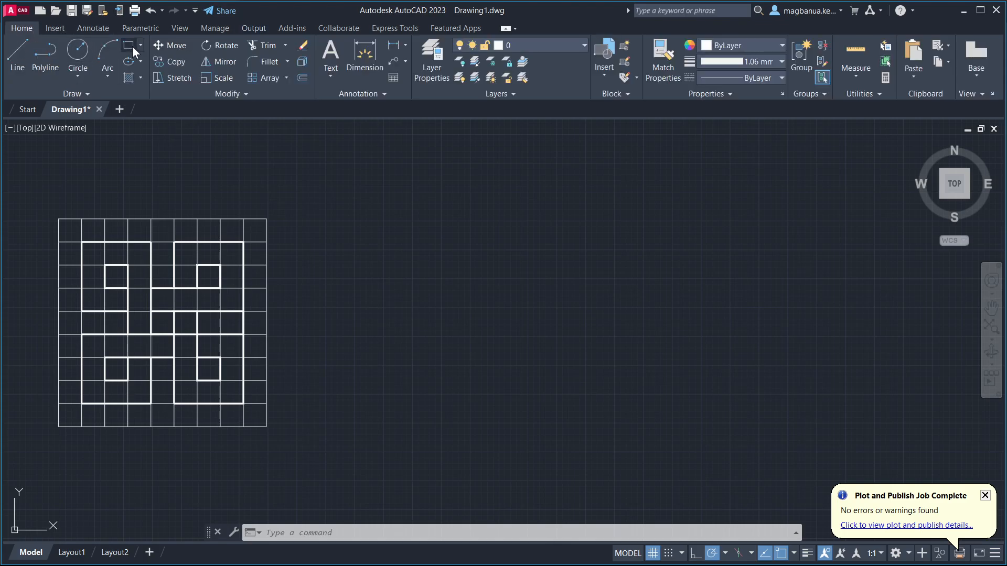
pyautogui.click(320, 540)
pyautogui.write('un')
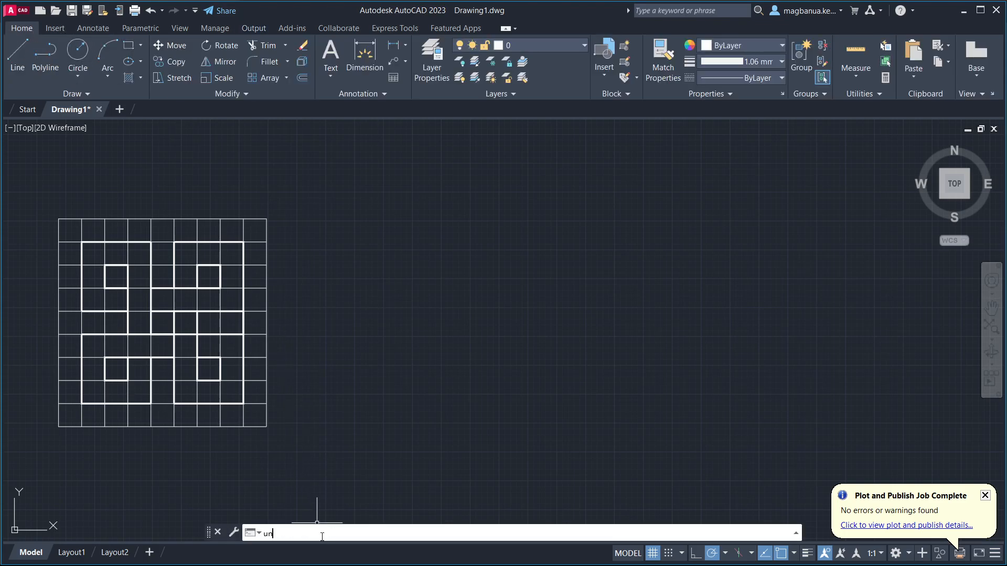
pyautogui.write('its')
pyautogui.press('Return')
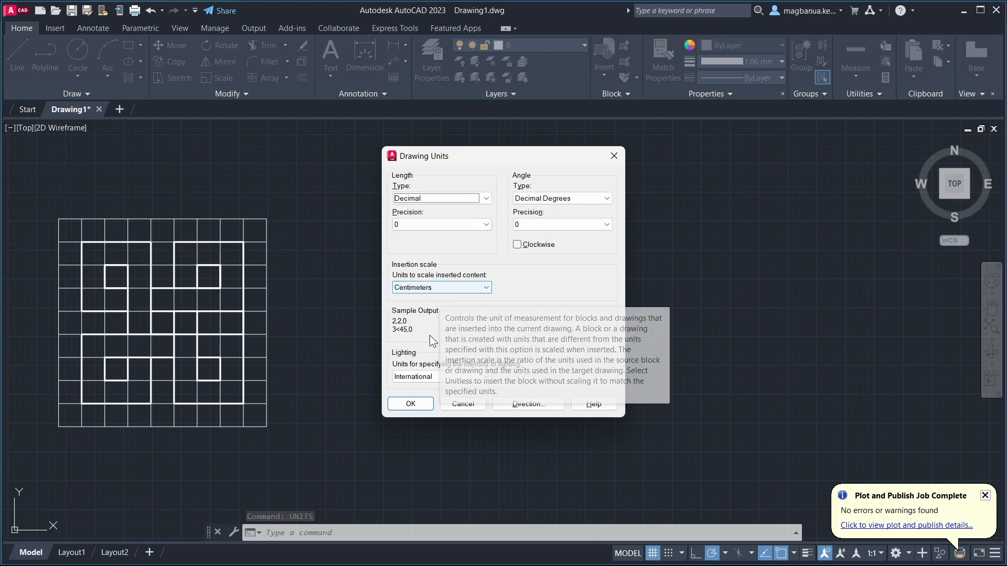
pyautogui.click(411, 404)
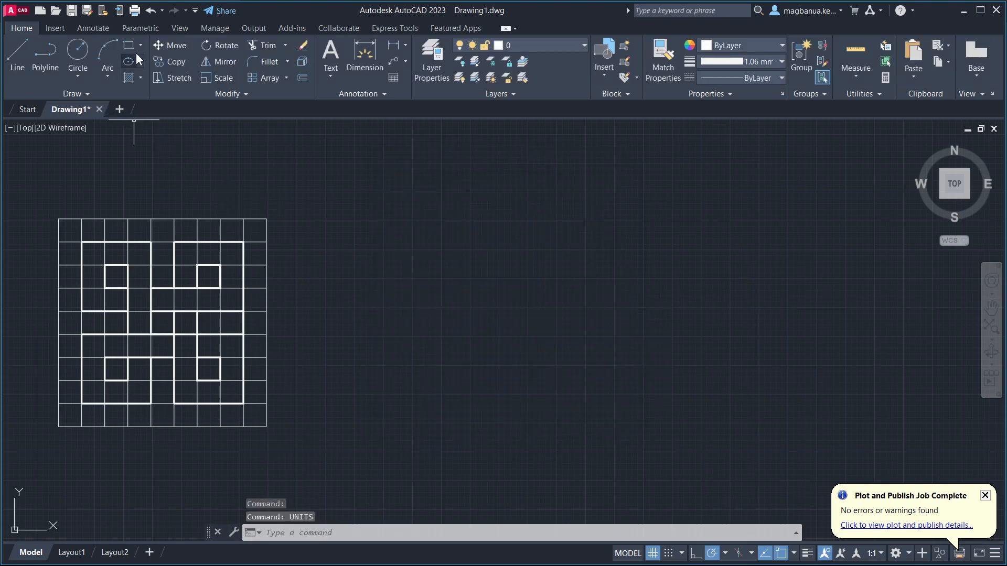
# Try to draw a rectangle 90 wide and 0 high beside the interlocking grid pattern
pyautogui.click(129, 45)
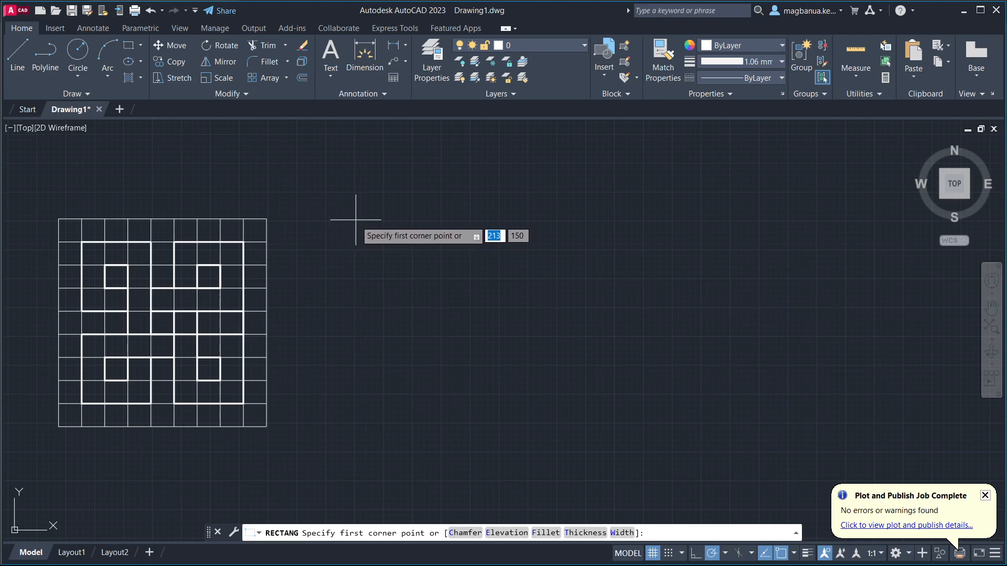
pyautogui.scroll(2, 366, 224)
pyautogui.scroll(-2, 325, 221)
pyautogui.click(330, 218)
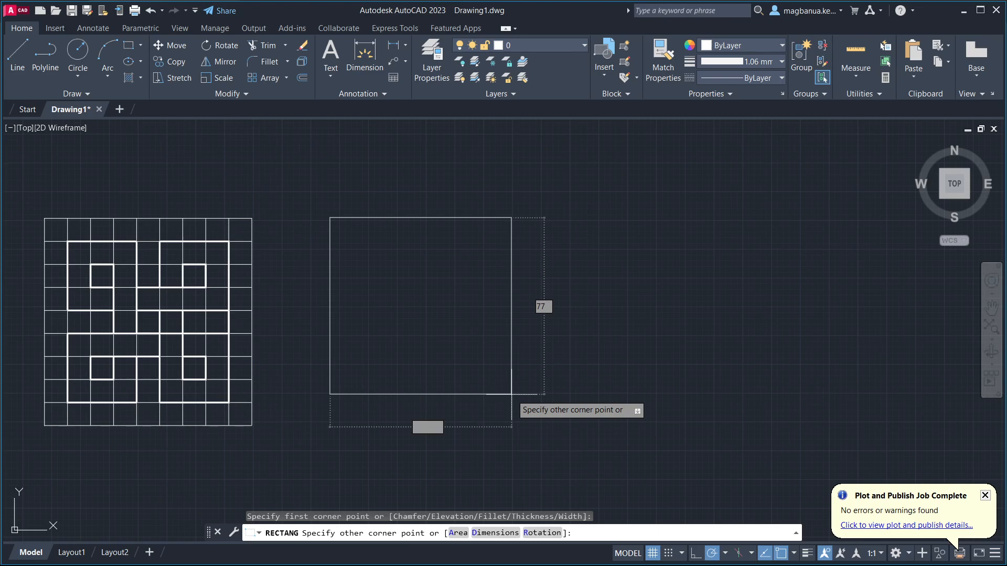
pyautogui.write('90')
pyautogui.press('Tab')
pyautogui.write('0')
pyautogui.press('Return')
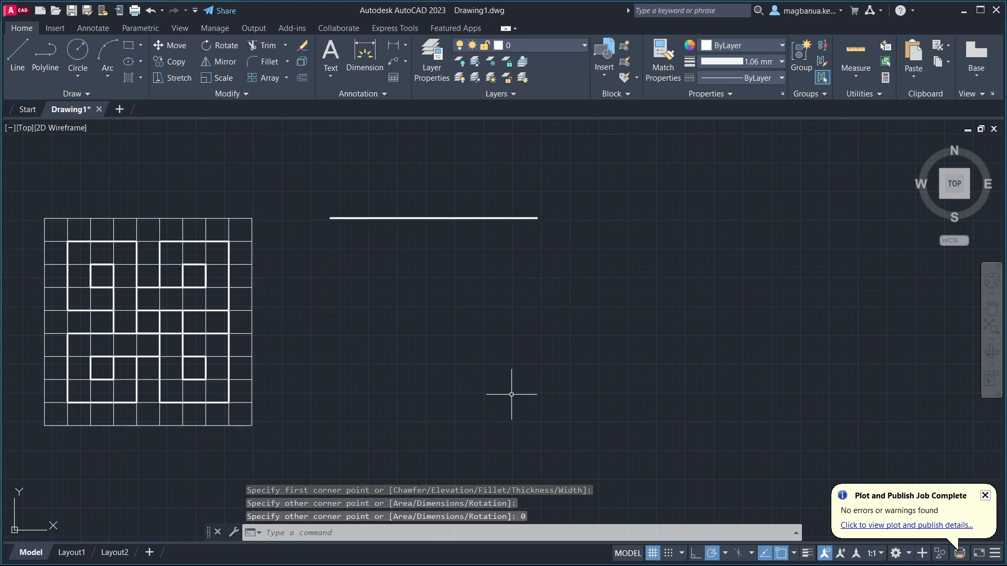
# Delete the flat rectangle beside the grid pattern
pyautogui.click(488, 213)
pyautogui.click(483, 234)
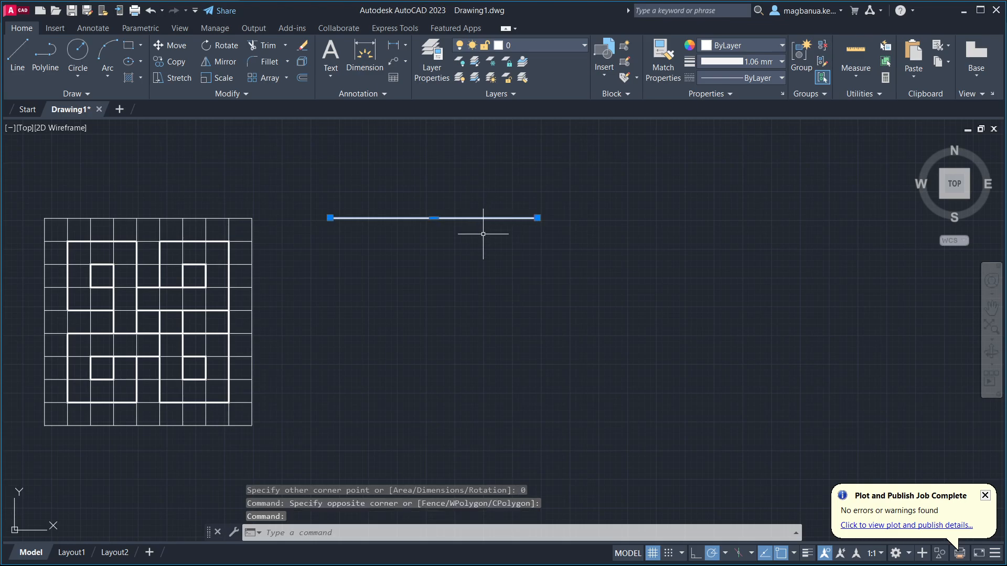
pyautogui.press('Delete')
pyautogui.click(129, 49)
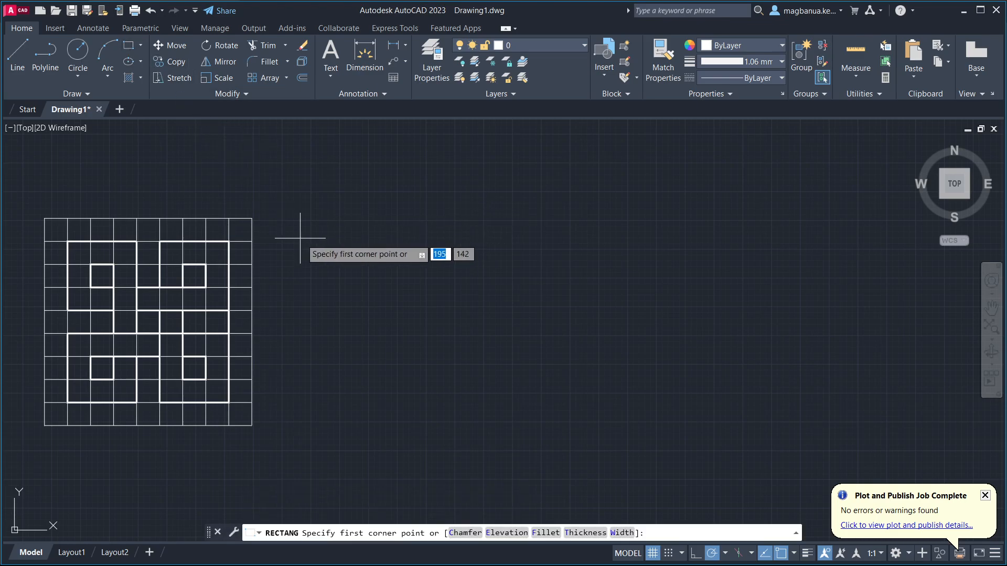
pyautogui.click(307, 221)
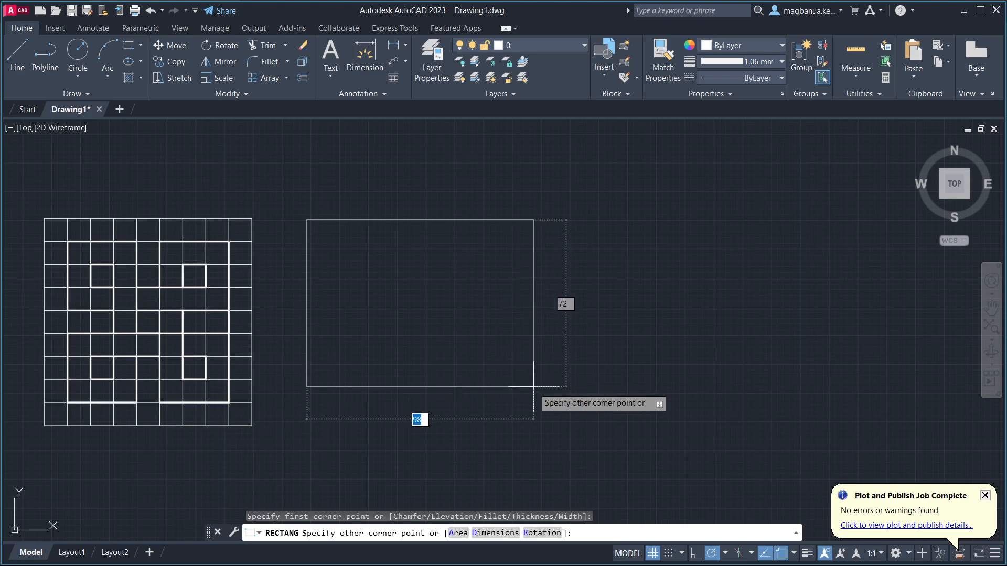
pyautogui.press('Escape')
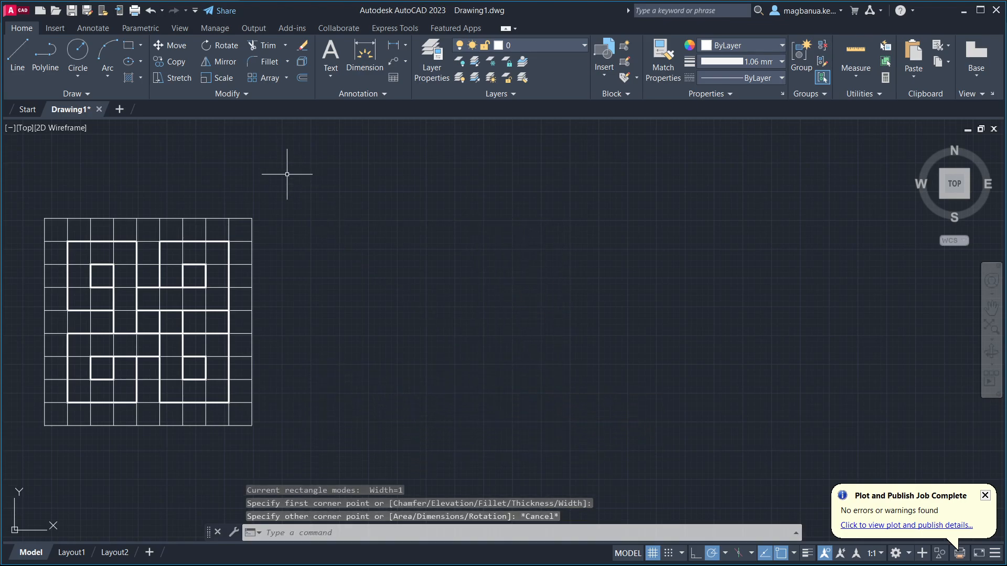
# Draw a 90 by 90 square with a line width of 0.2 to the right of the grid pattern
pyautogui.click(131, 44)
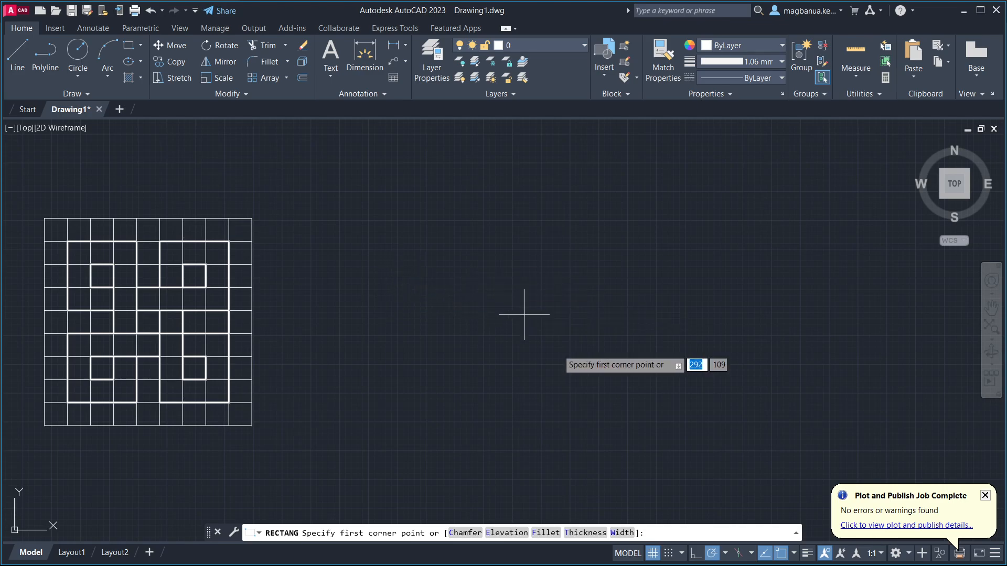
pyautogui.click(620, 533)
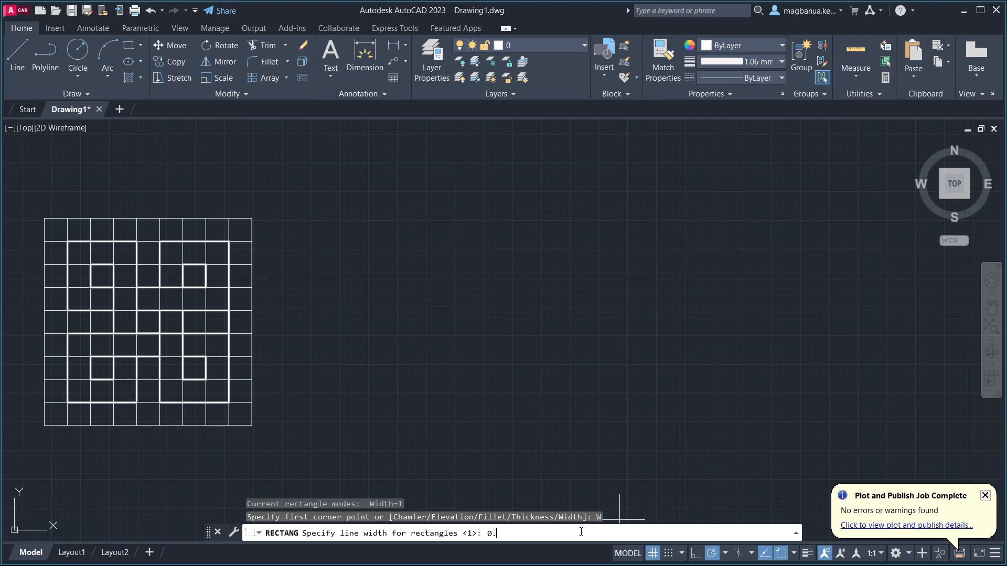
pyautogui.write('0.2')
pyautogui.press('Return')
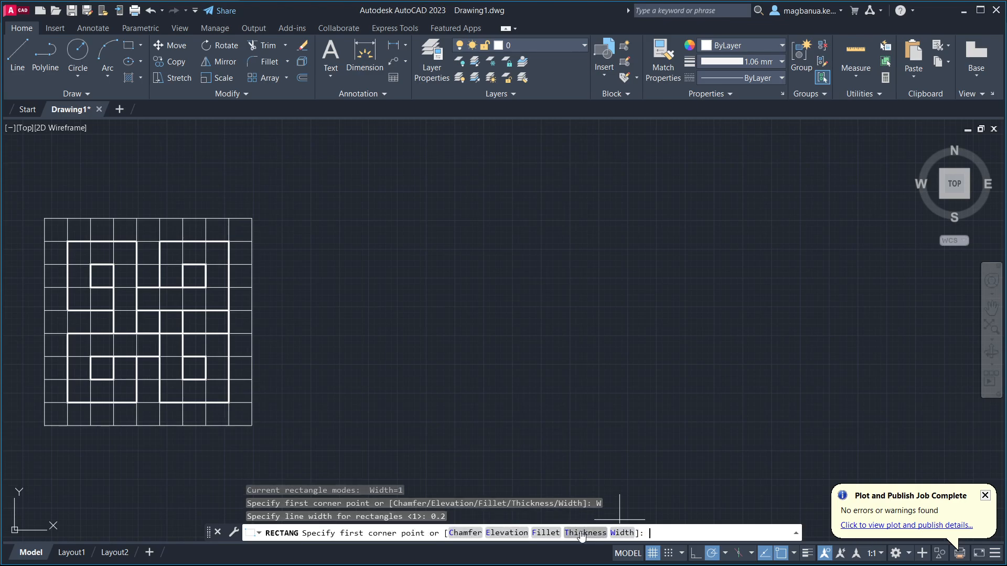
pyautogui.click(310, 216)
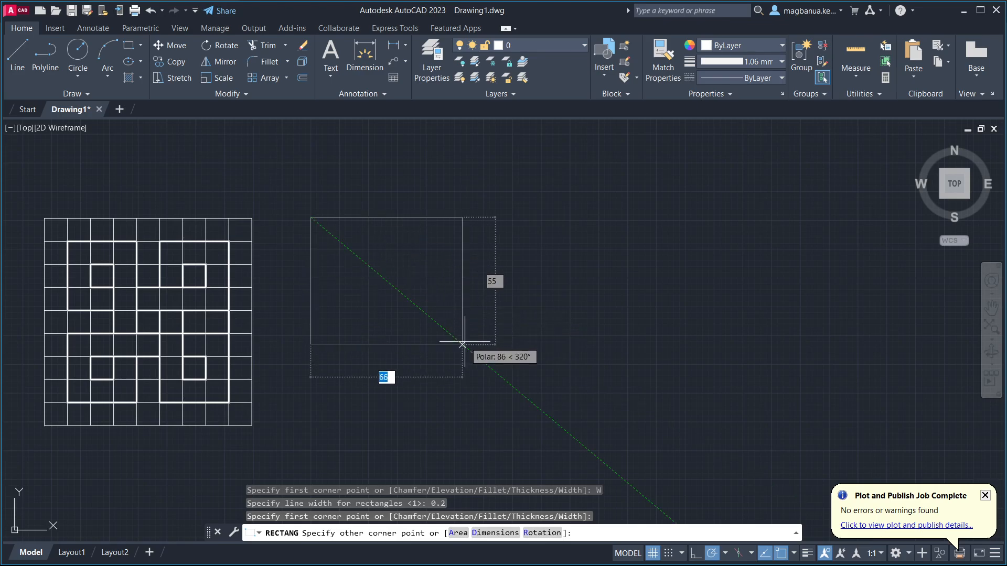
pyautogui.write('90')
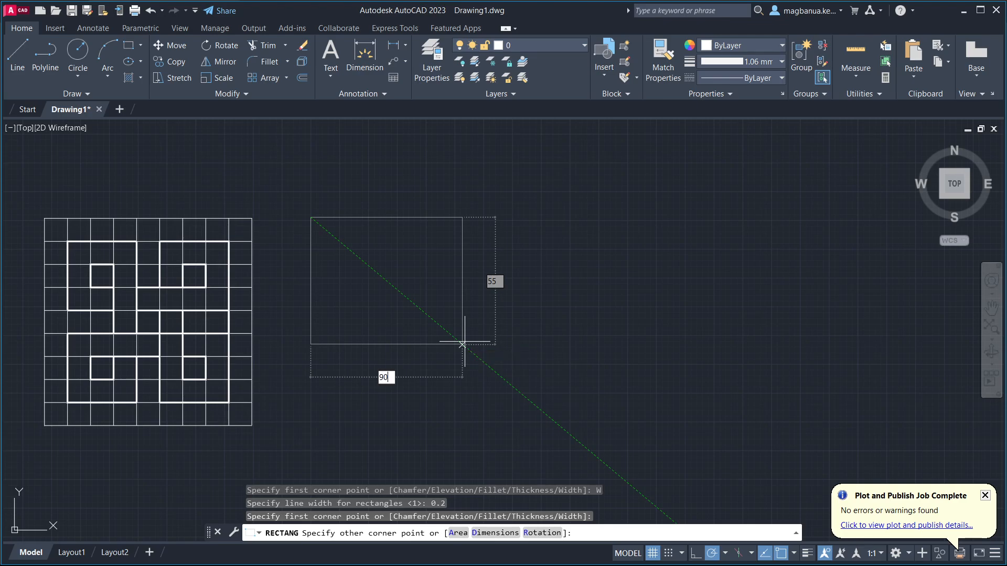
pyautogui.press('Tab')
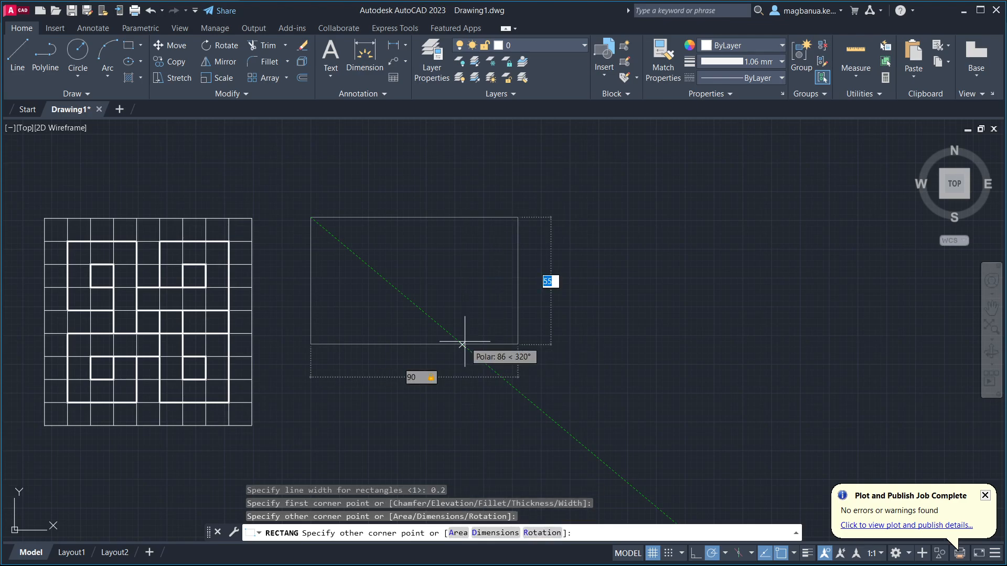
pyautogui.write('90')
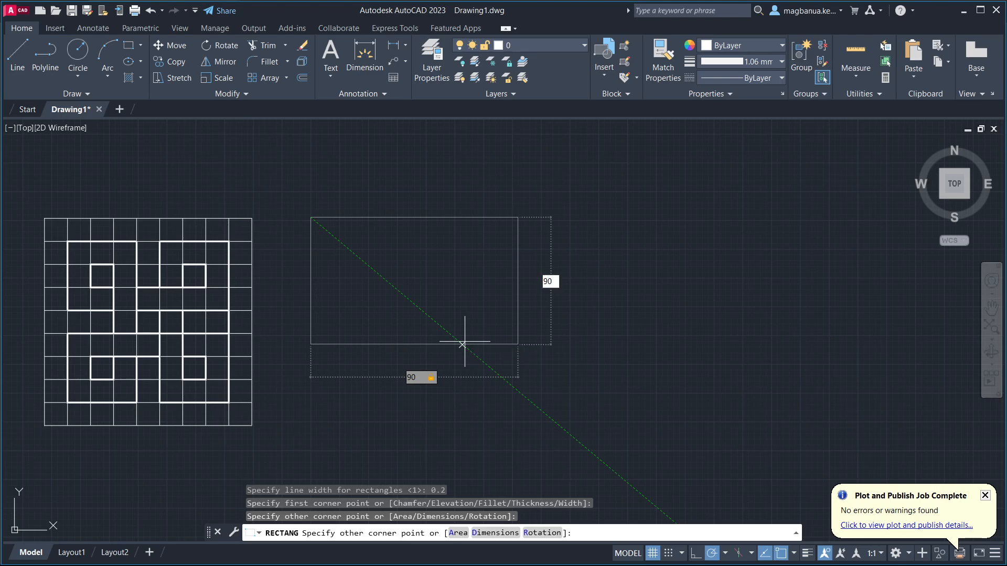
pyautogui.press('Return')
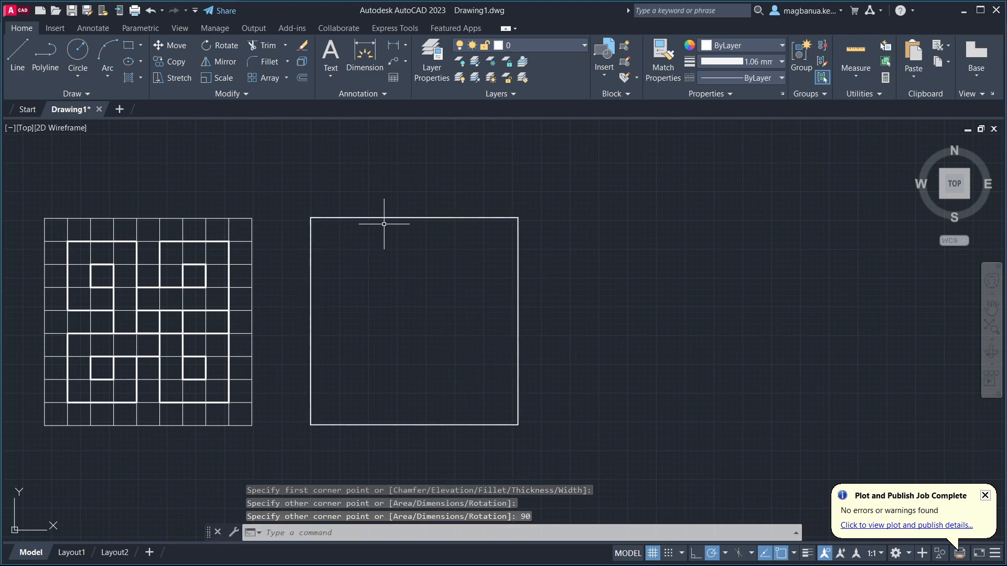
# Examine the chevron pattern's line spacing and angle in the E1-Triangles and T-square PDF, and return to AutoCAD
pyautogui.hotkey('alt', 'Tab')
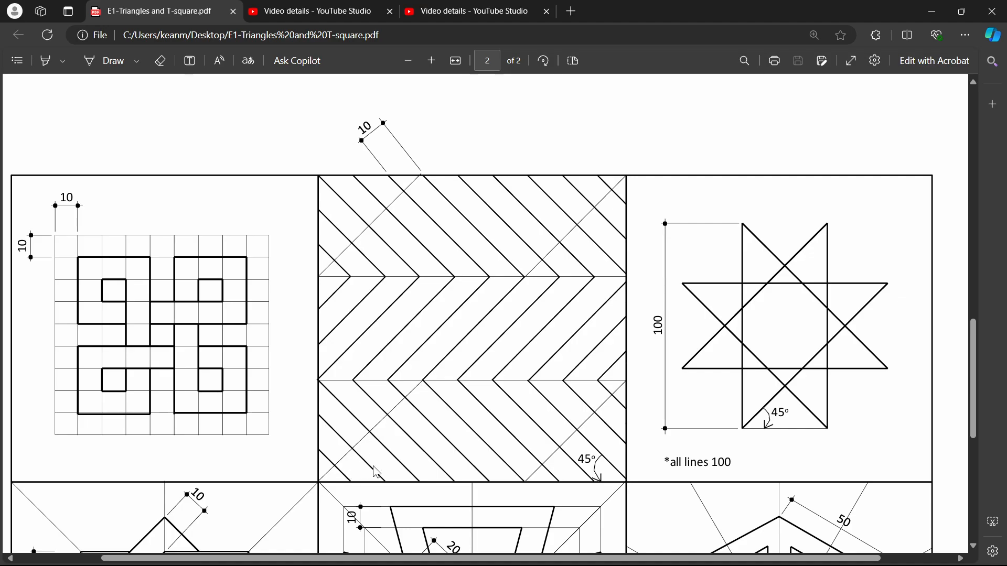
pyautogui.hotkey('alt', 'Tab')
pyautogui.hotkey('alt', 'Tab')
pyautogui.hotkey('alt', 'Tab')
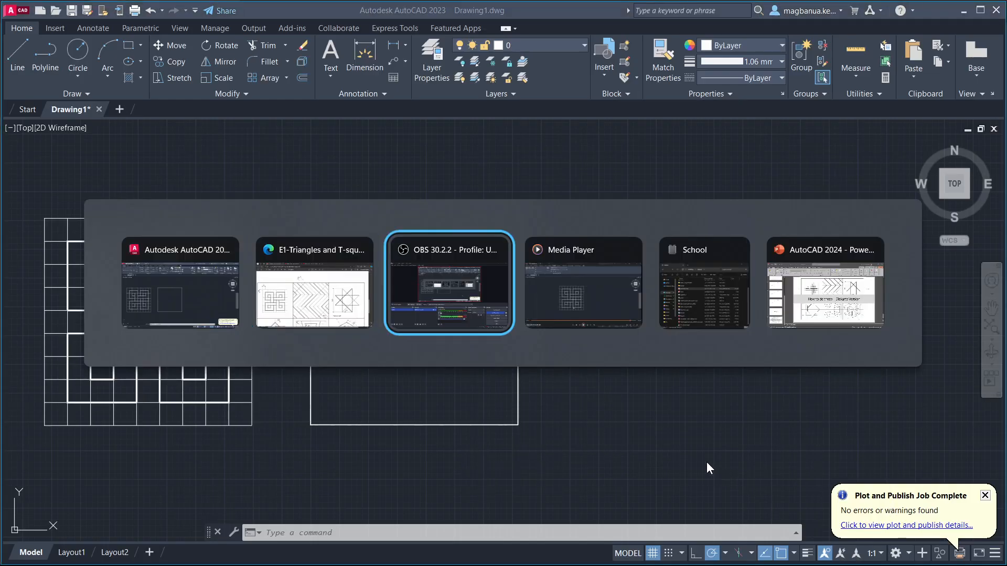
pyautogui.hotkey('alt', 'Tab')
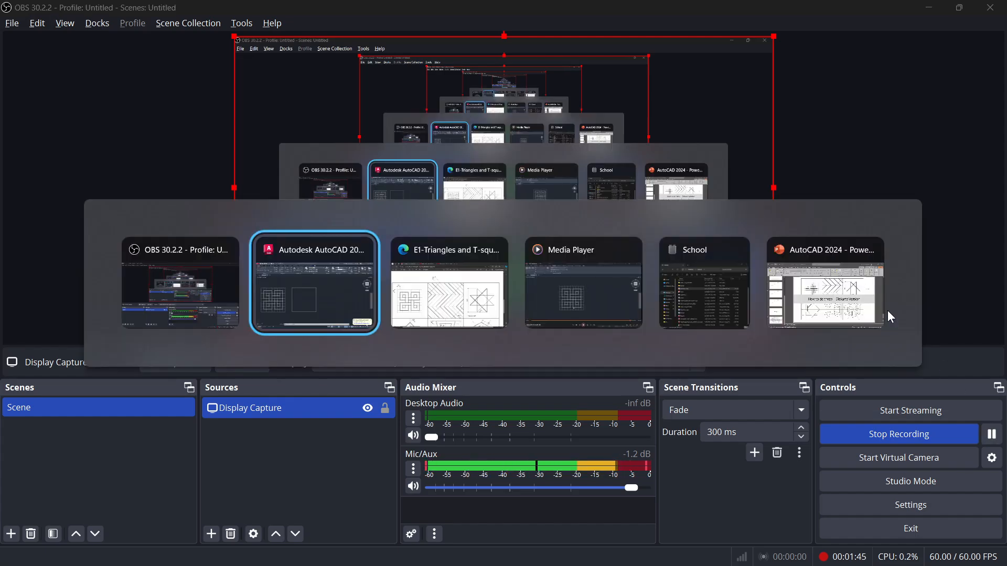
pyautogui.hotkey('alt', 'Tab')
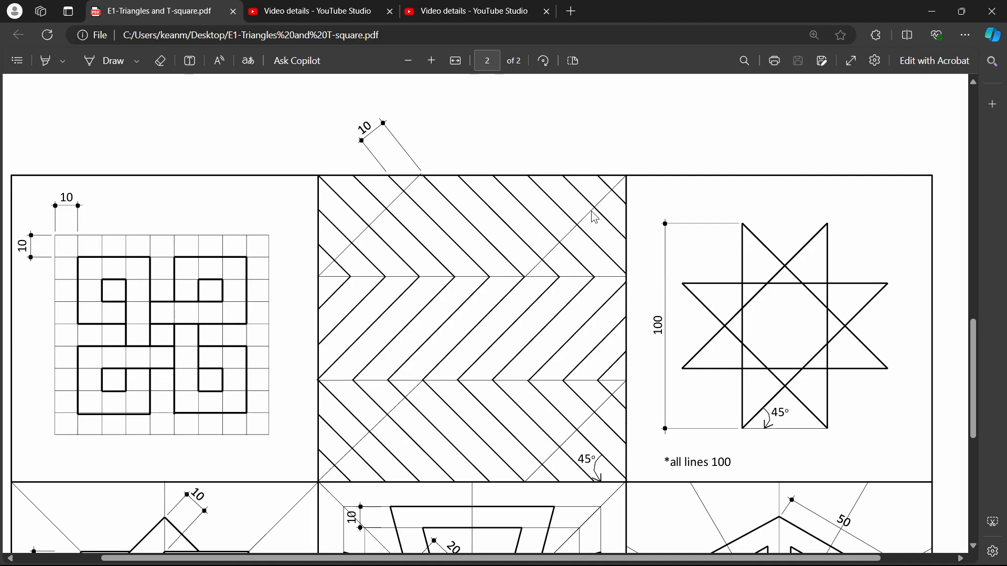
pyautogui.hotkey('alt', 'Tab')
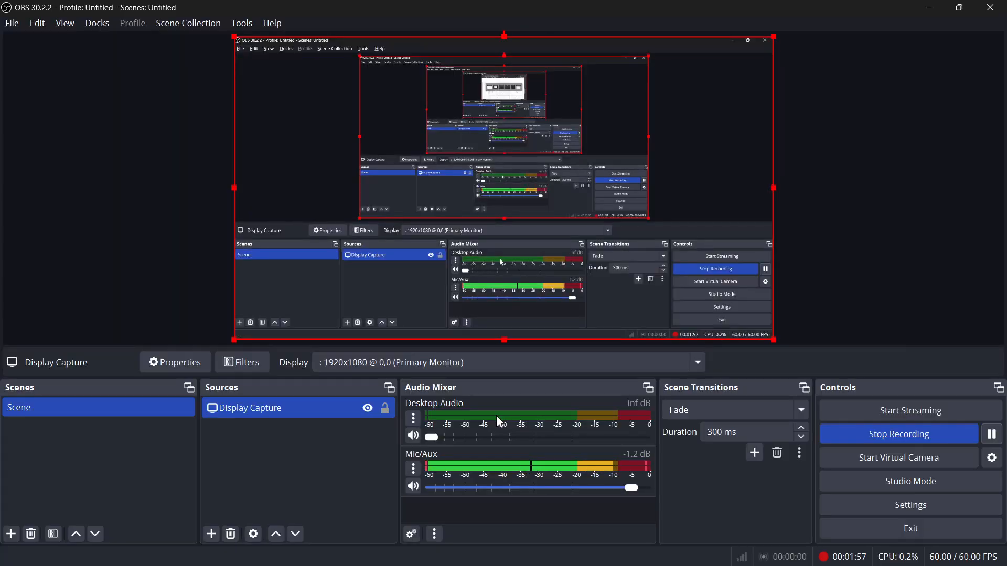
pyautogui.hotkey('alt', 'Tab')
pyautogui.hotkey('alt', 'Tab')
pyautogui.hotkey('alt', 'Tab')
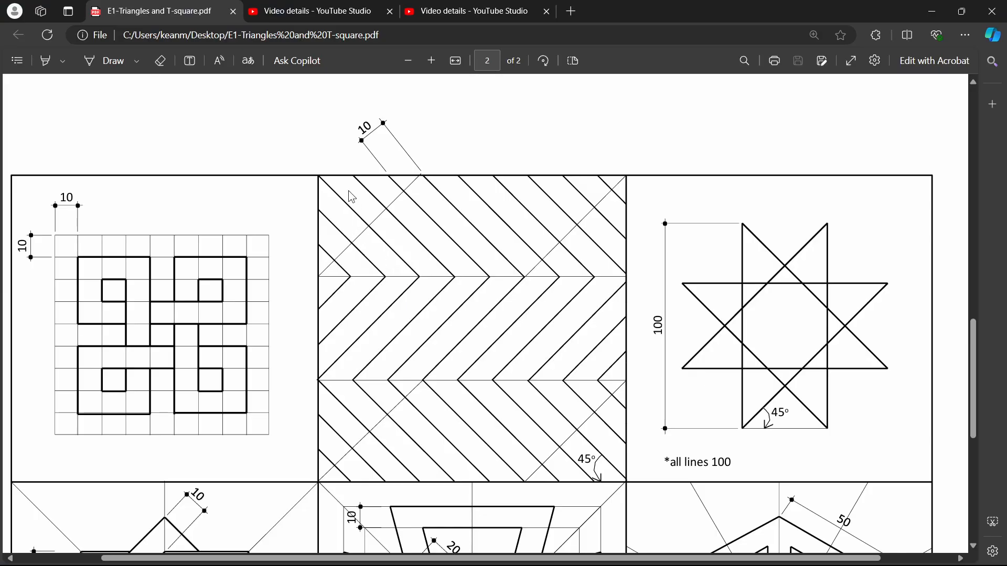
pyautogui.press('ctrl')
pyautogui.press('ctrl')
pyautogui.press('ctrl')
pyautogui.hotkey('alt', 'Tab')
pyautogui.press('Tab')
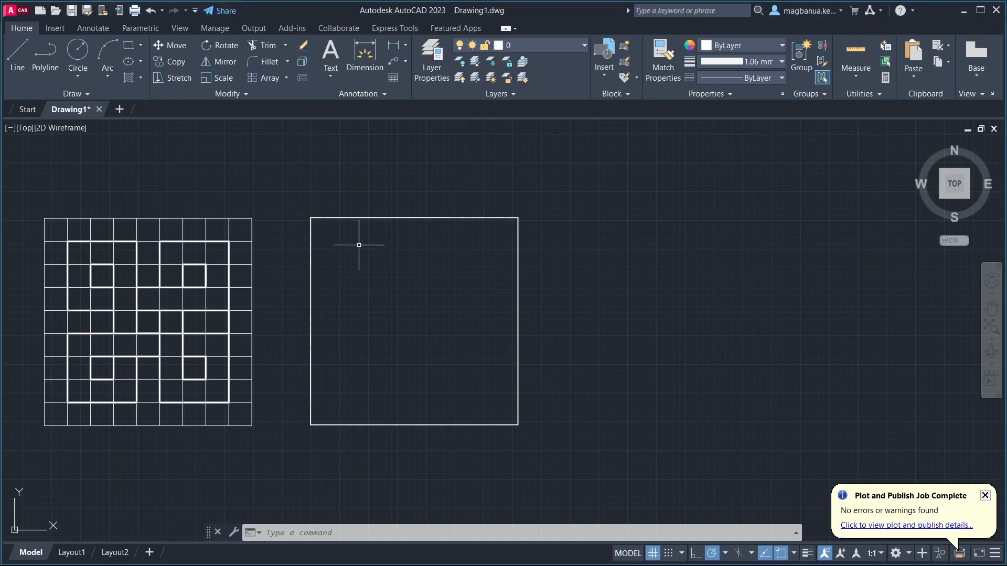
pyautogui.click(17, 55)
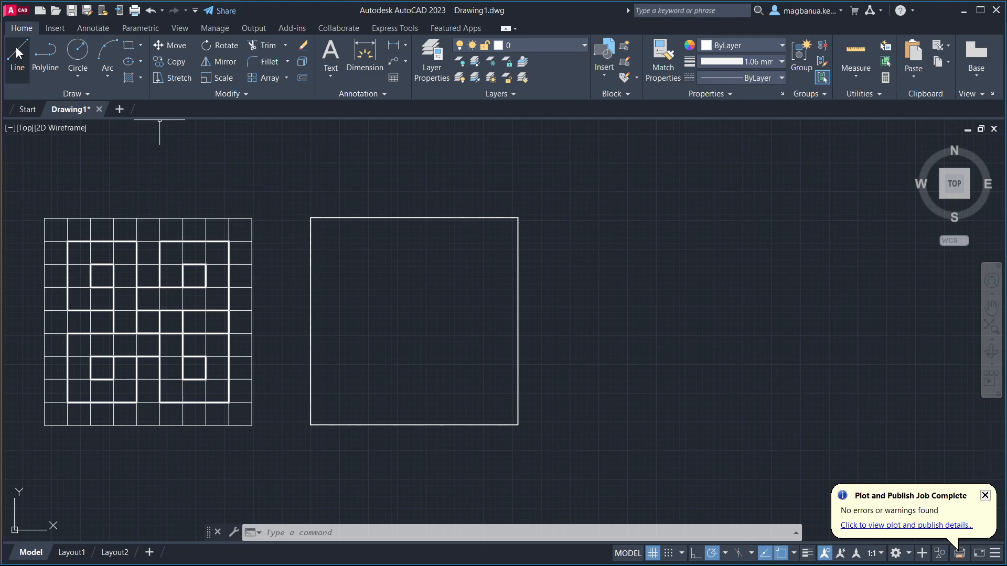
pyautogui.scroll(-2, 352, 276)
pyautogui.scroll(2, 358, 284)
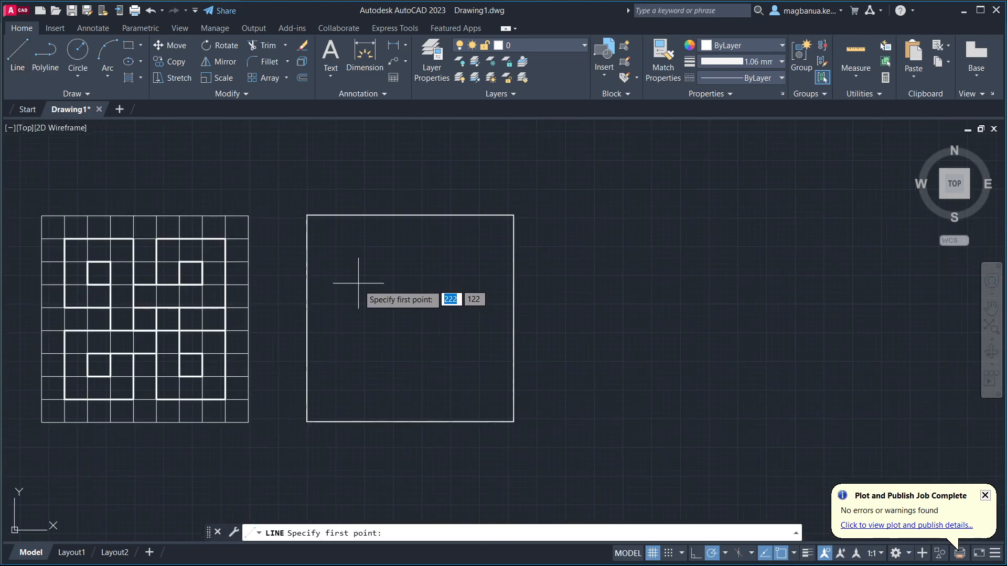
pyautogui.hotkey('alt', 'Tab')
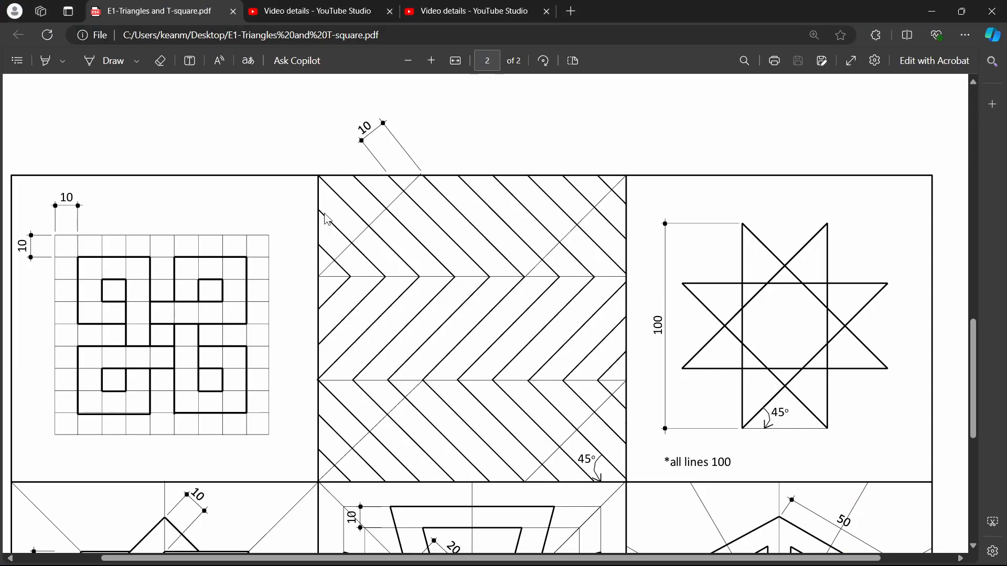
pyautogui.hotkey('alt', 'Tab')
pyautogui.scroll(2, 333, 218)
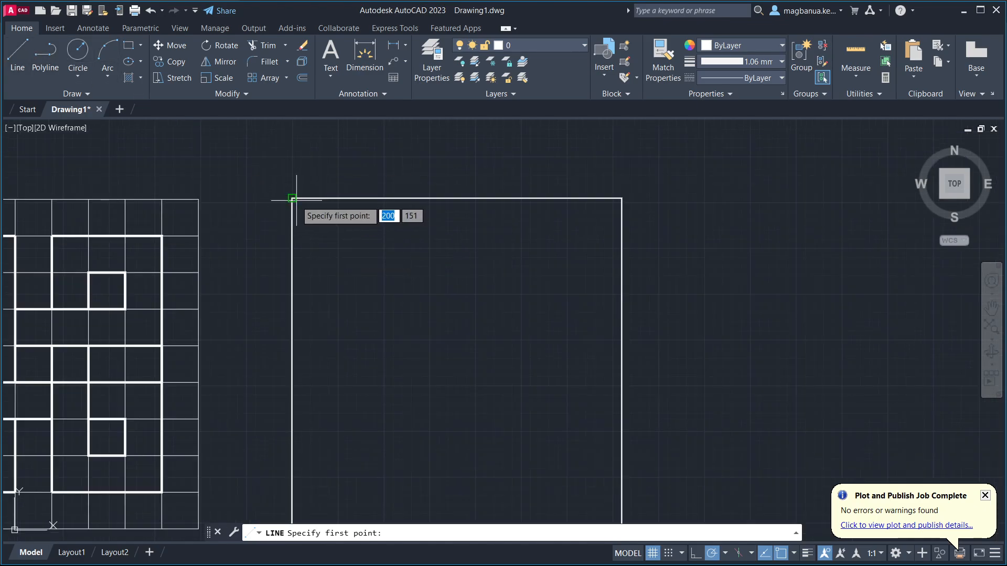
pyautogui.press('Escape')
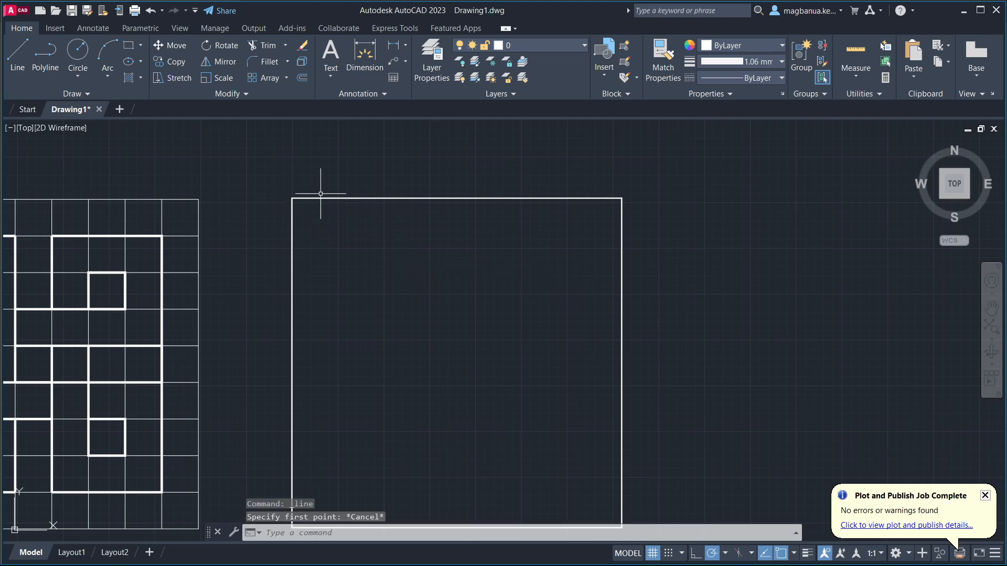
# Try to draw a diagonal polyline from the square's upper-left corner with a starting width of 0.3
pyautogui.click(55, 59)
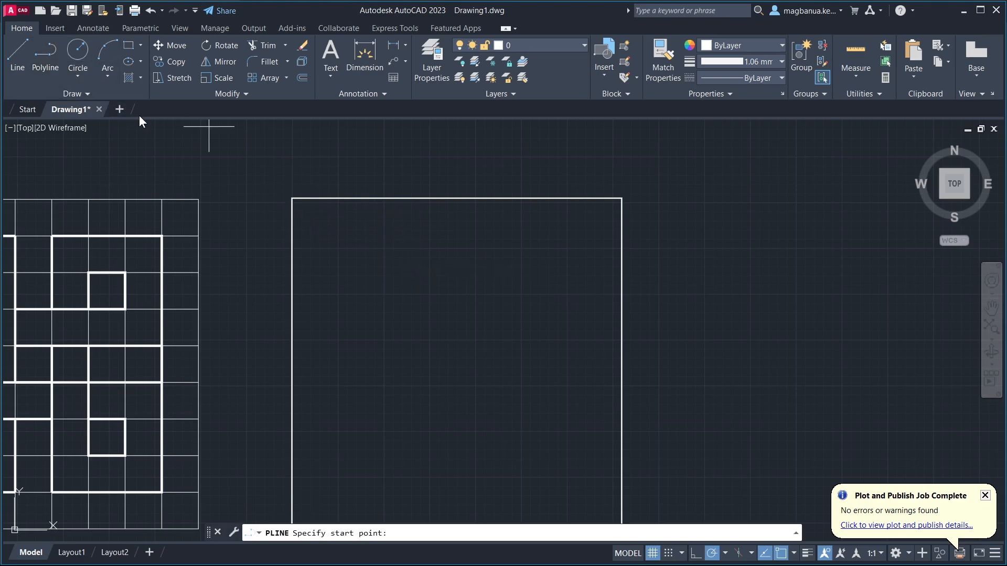
pyautogui.press('Escape')
pyautogui.click(56, 59)
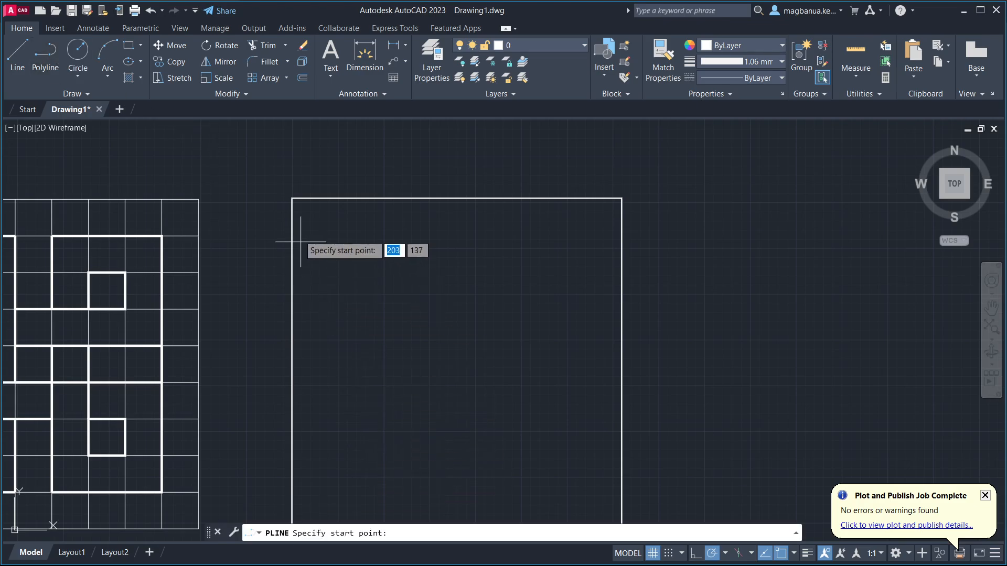
pyautogui.click(292, 199)
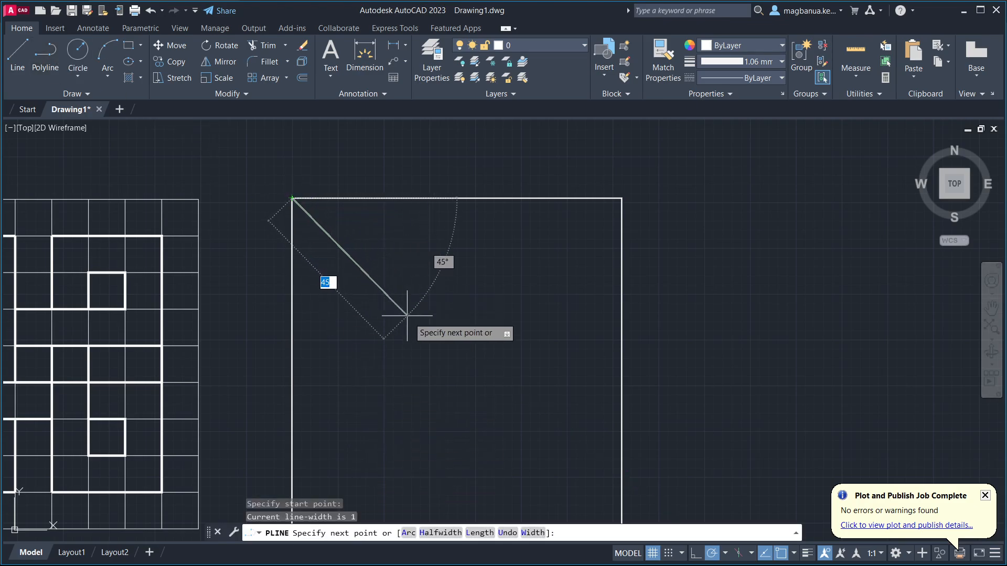
pyautogui.moveTo(478, 404)
pyautogui.mouseDown(button='middle')
pyautogui.moveTo(445, 333)
pyautogui.moveTo(462, 412)
pyautogui.mouseUp(button='middle')
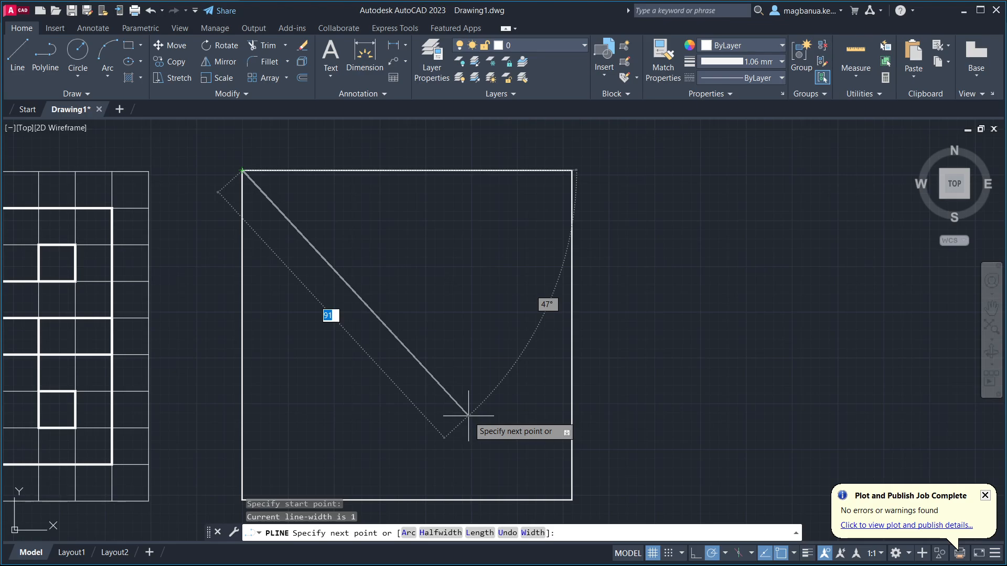
pyautogui.click(534, 532)
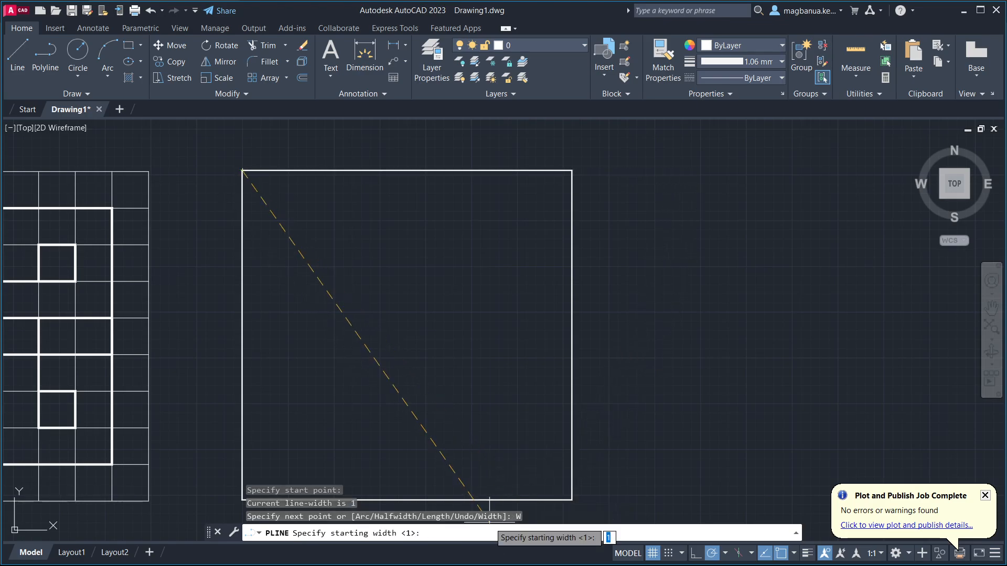
pyautogui.write('0.3')
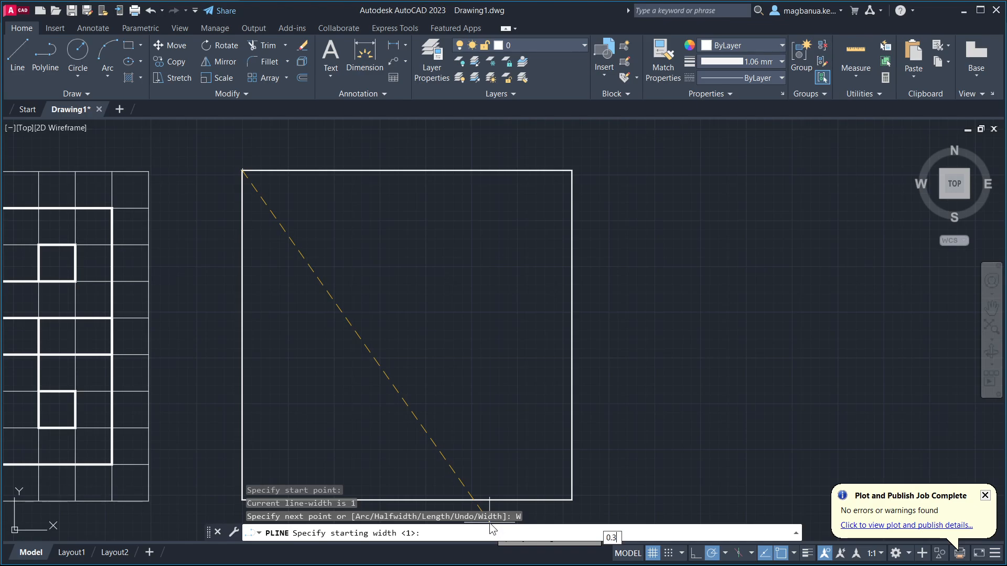
pyautogui.press('Return')
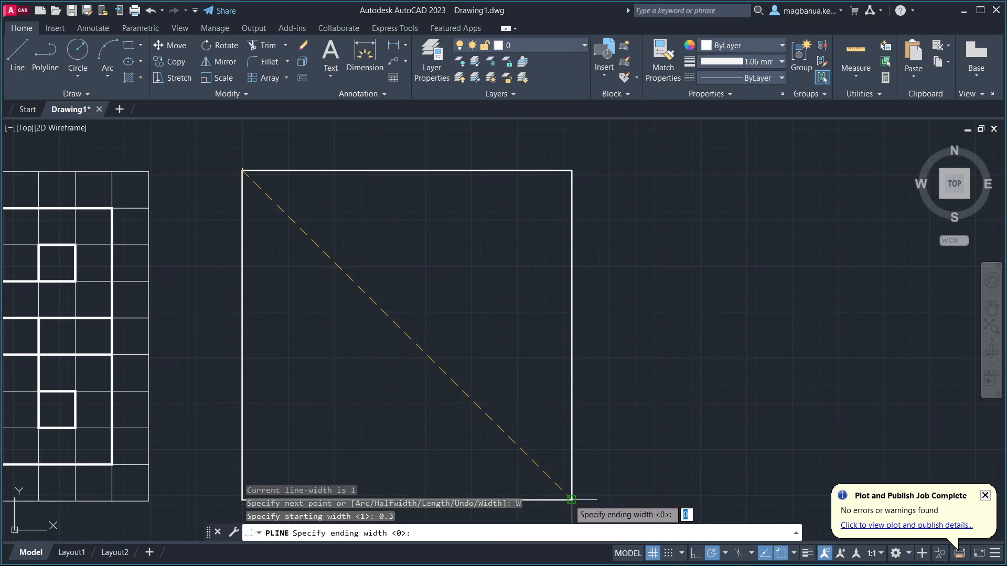
pyautogui.press('Return')
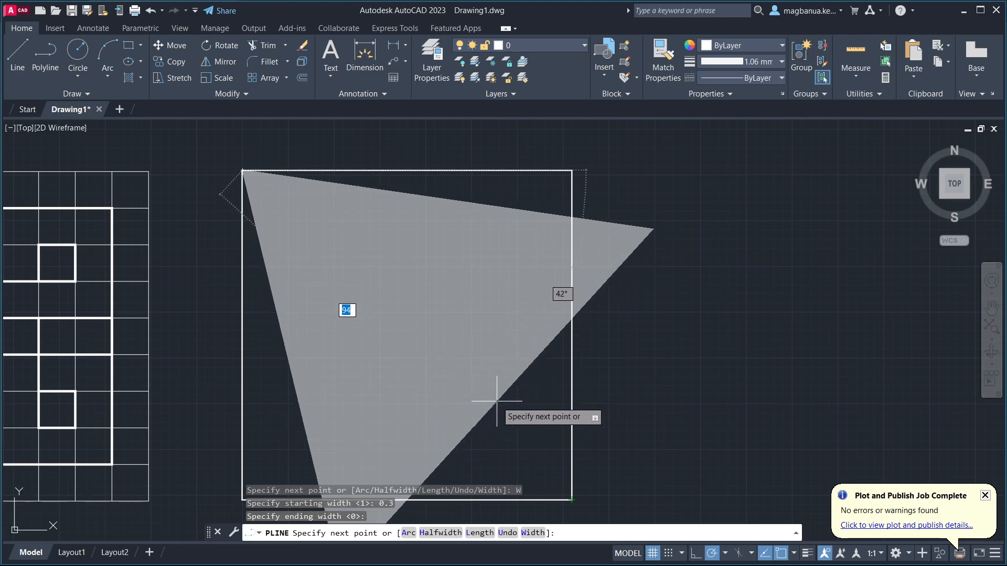
pyautogui.press('Escape')
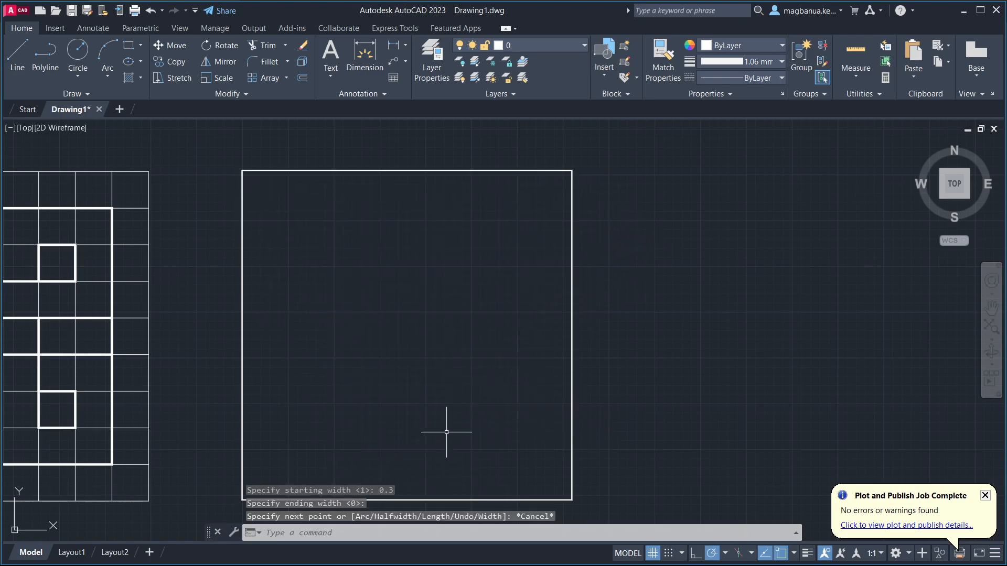
# Draw a diagonal line from the square's upper-left corner to its lower-right corner and delete it
pyautogui.click(17, 58)
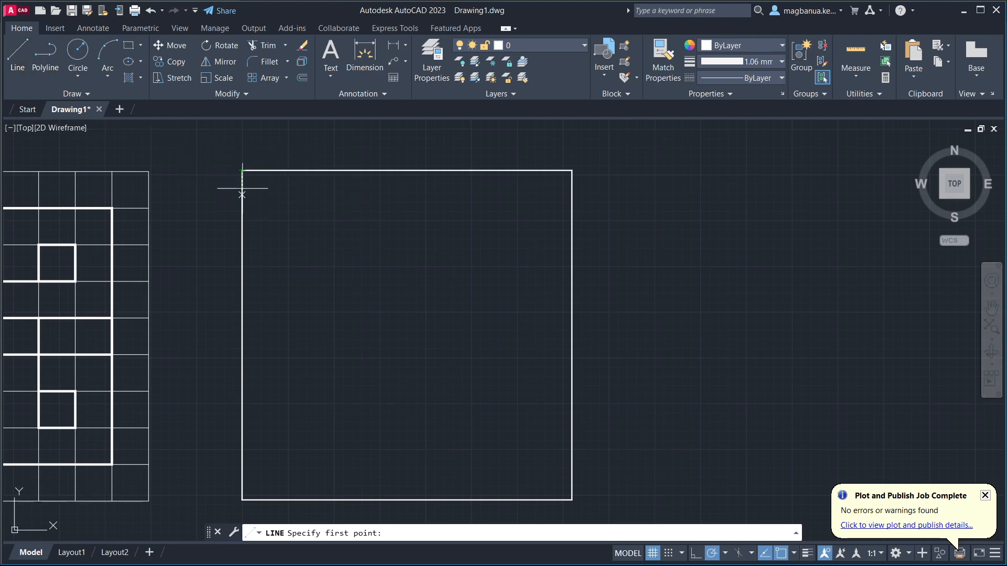
pyautogui.click(243, 171)
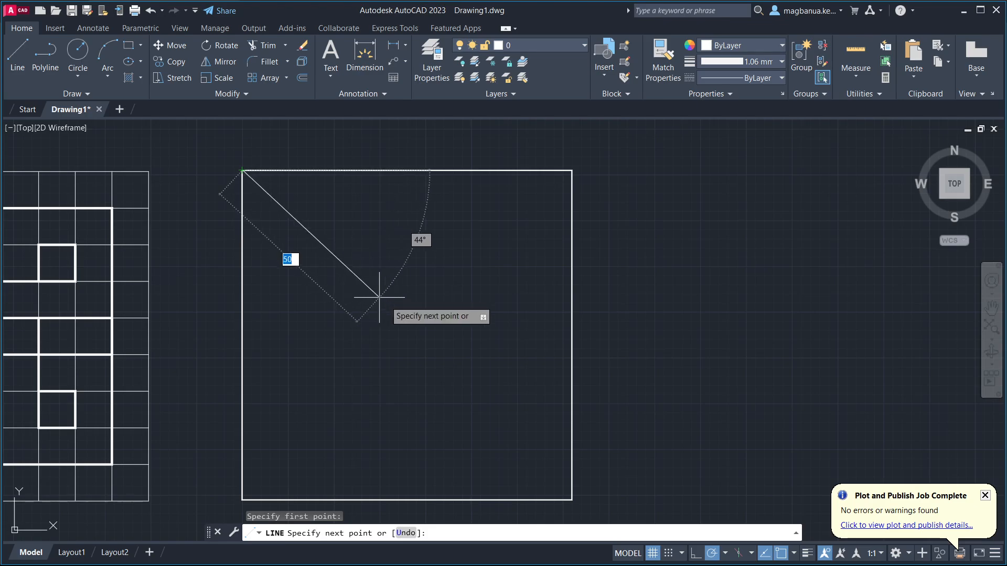
pyautogui.click(572, 499)
pyautogui.press('Escape')
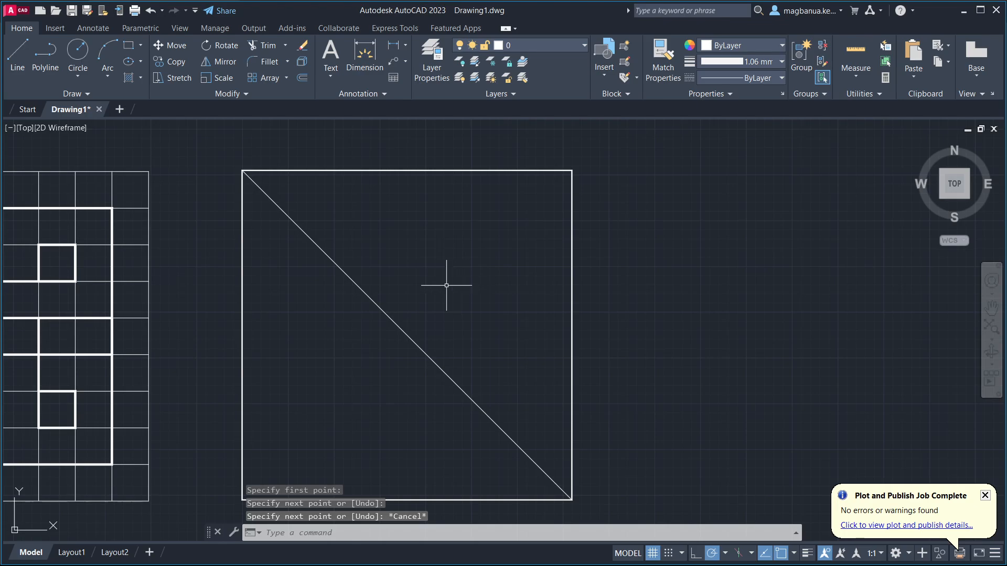
pyautogui.click(353, 273)
pyautogui.press('Delete')
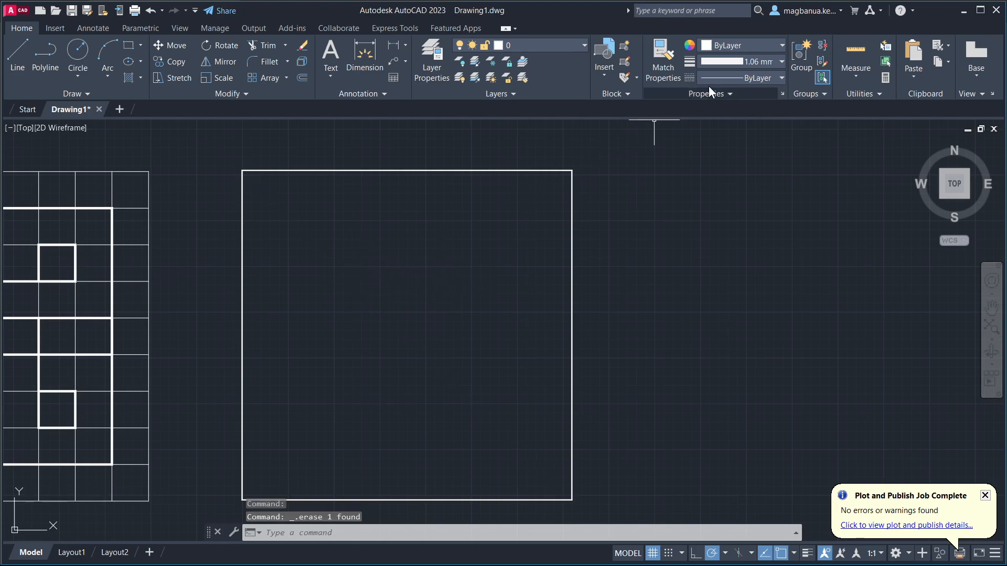
# Set the current lineweight for new objects to 0.20 mm
pyautogui.click(748, 57)
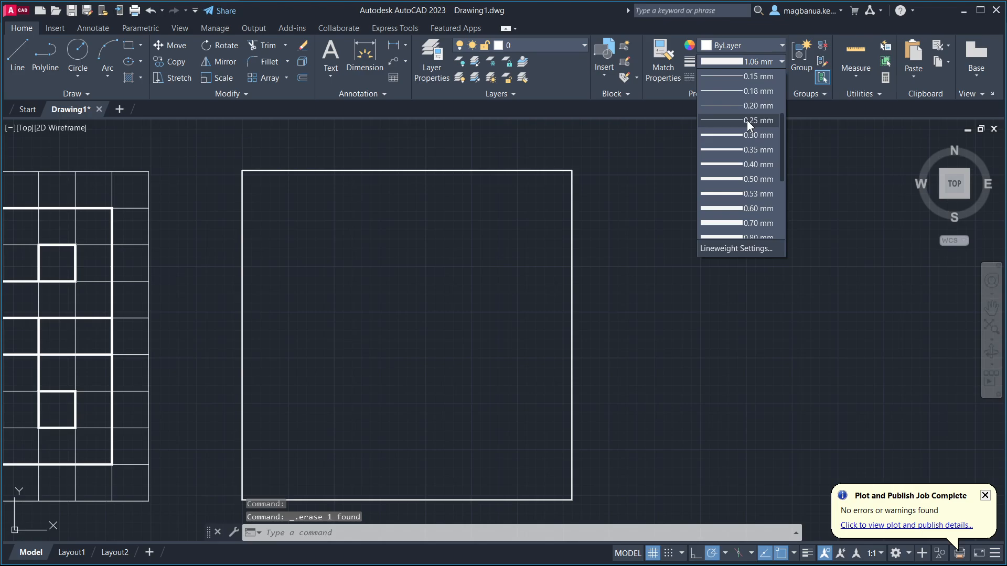
pyautogui.click(754, 105)
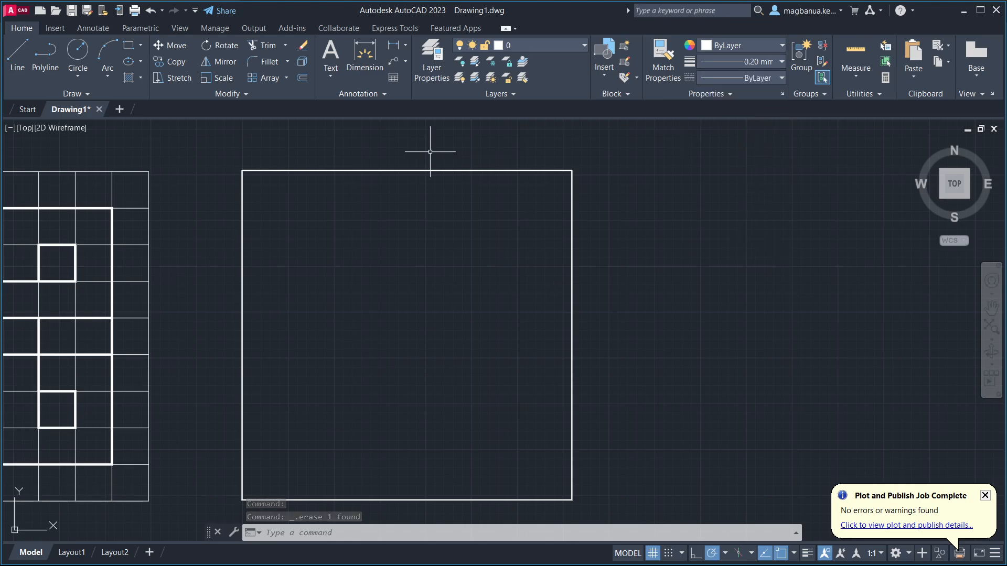
# Try to draw a polyline from the square's upper-left corner with a starting width of 0.2
pyautogui.click(47, 51)
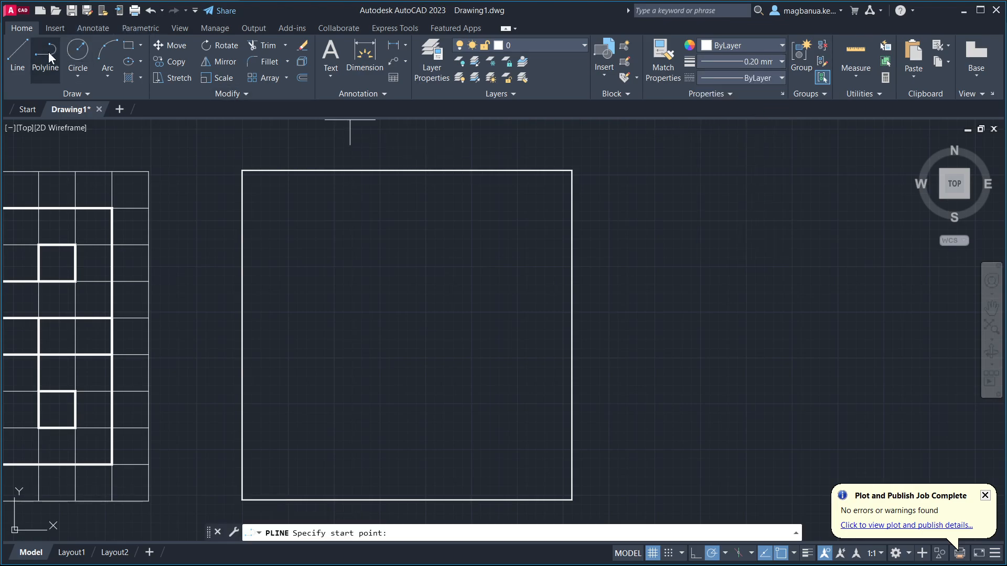
pyautogui.click(242, 171)
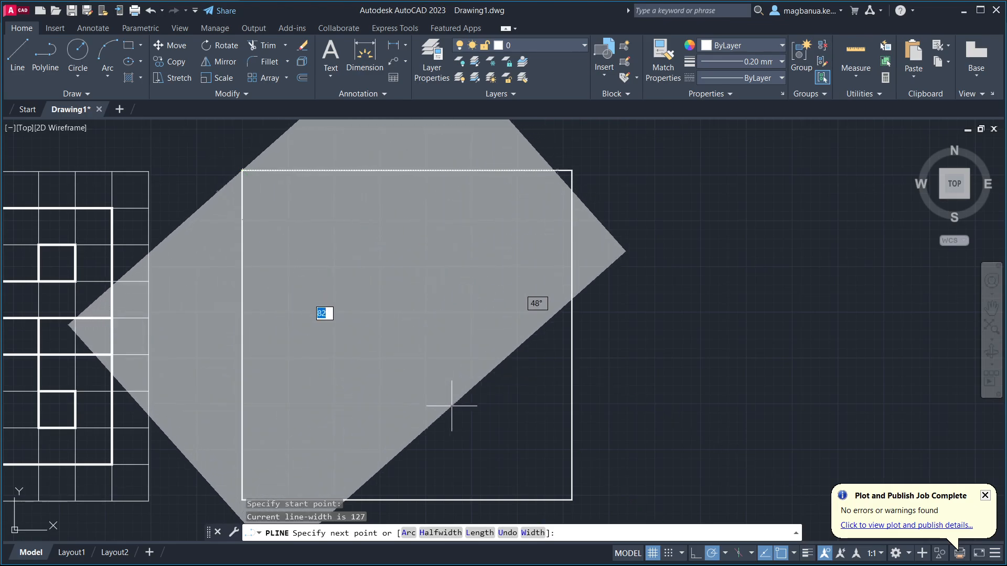
pyautogui.write('W')
pyautogui.press('Return')
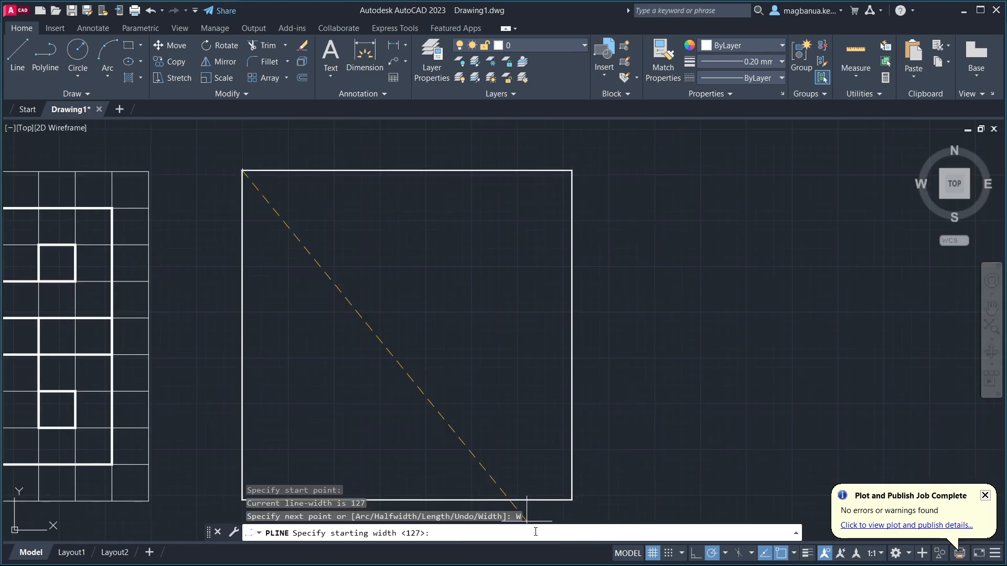
pyautogui.write('0.2')
pyautogui.press('Return')
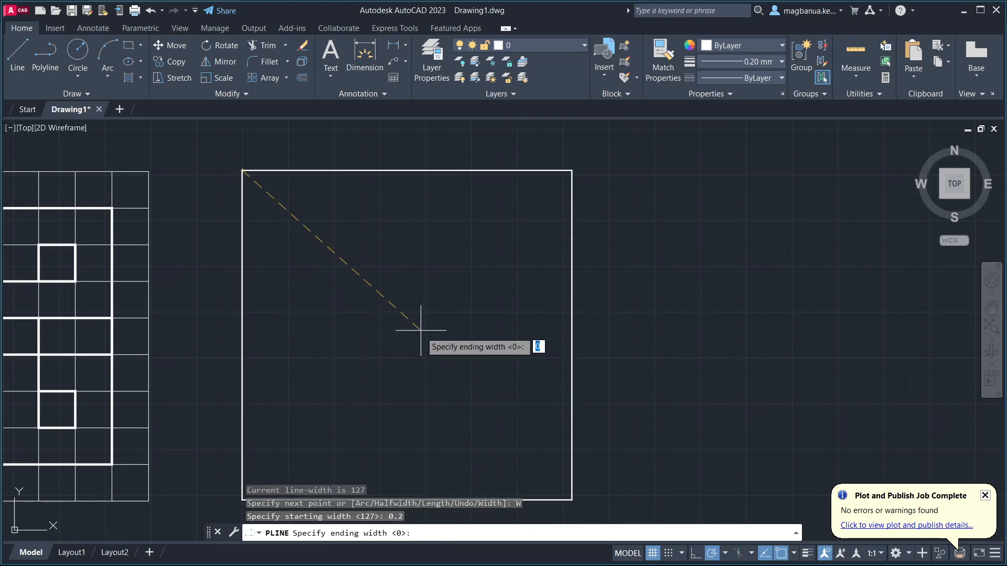
pyautogui.press('Return')
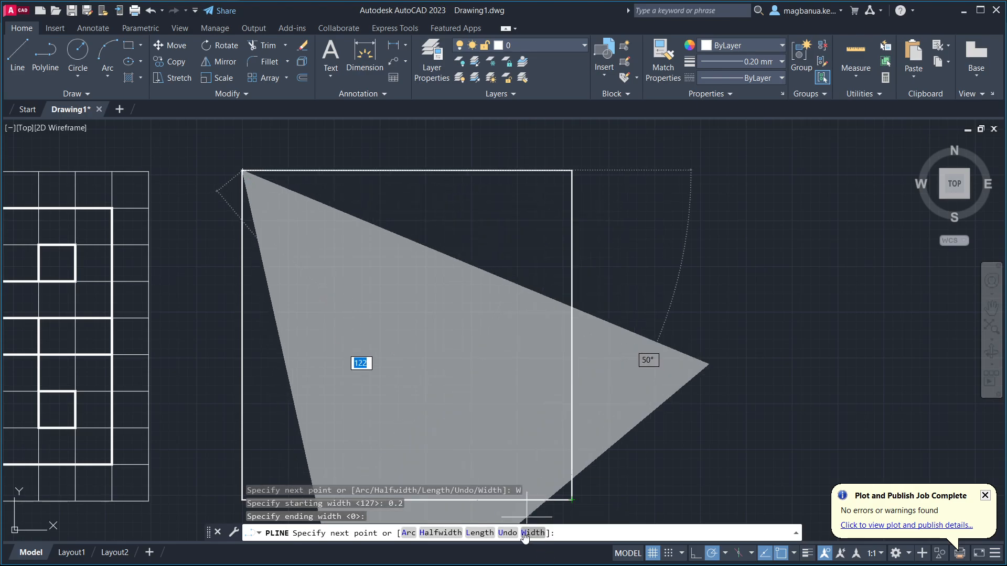
pyautogui.write('W')
pyautogui.press('Return')
pyautogui.write('0.')
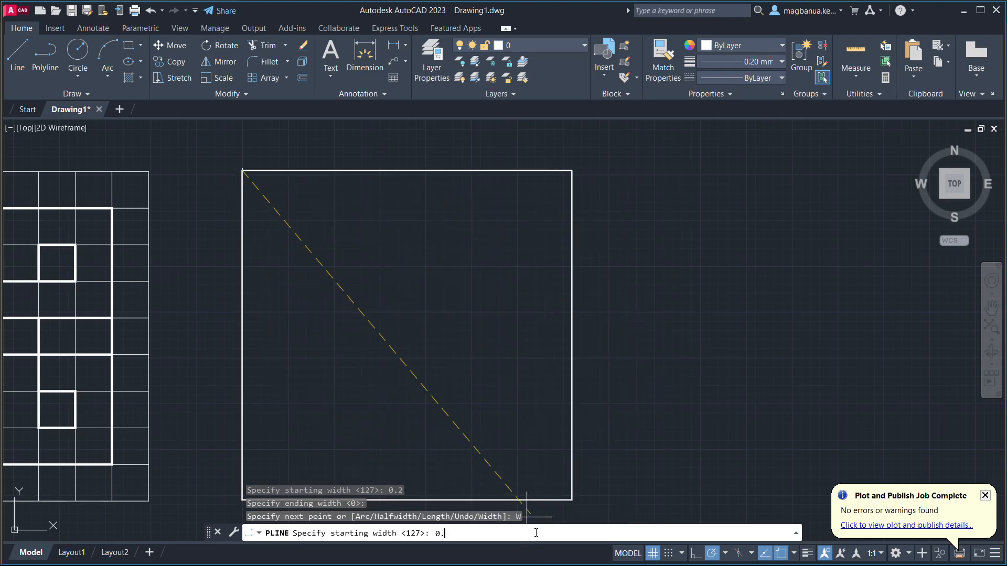
pyautogui.write('2')
pyautogui.press('Return')
pyautogui.press('Return')
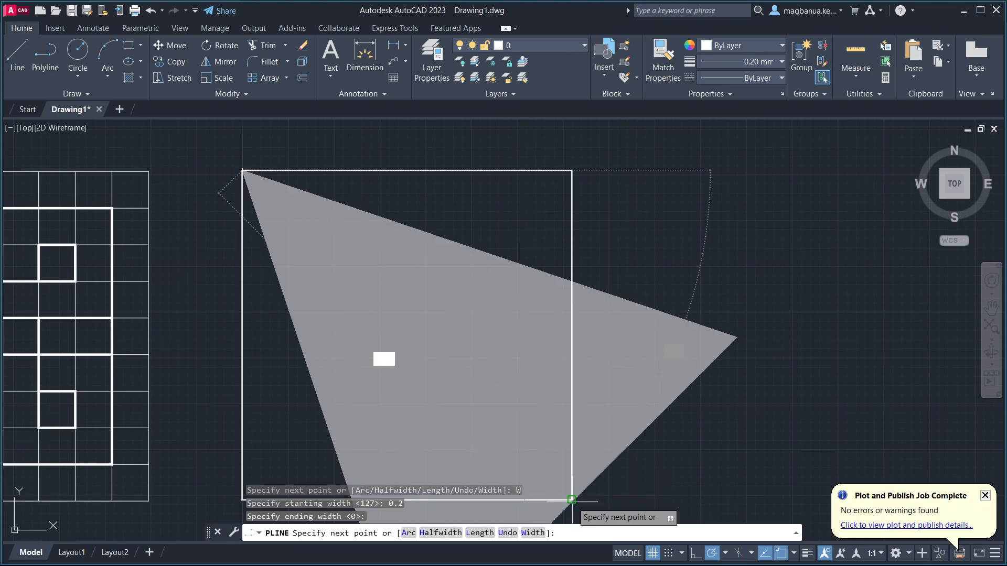
pyautogui.press('Escape')
# Draw a diagonal line from the square's upper-left corner to its lower-right corner
pyautogui.click(20, 49)
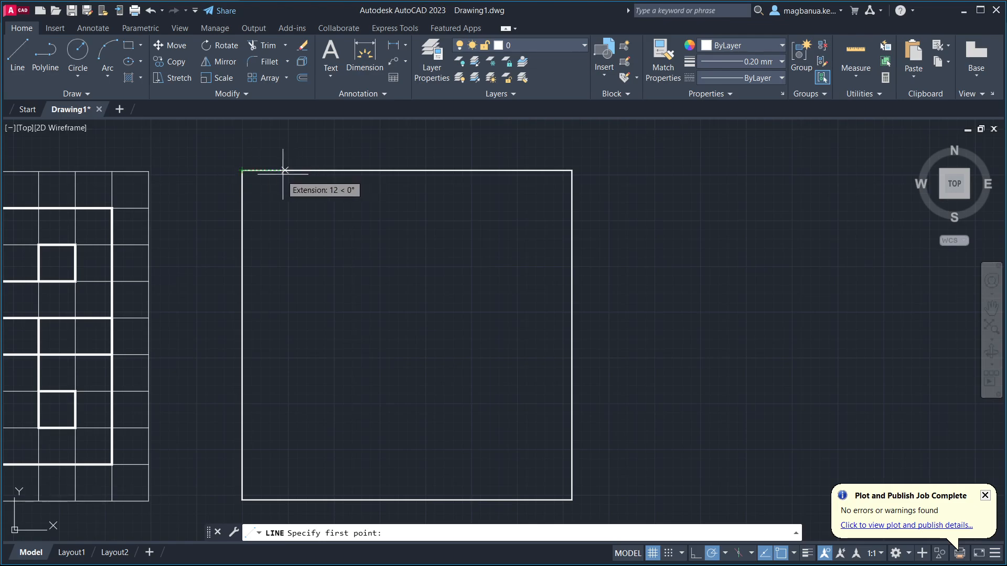
pyautogui.click(242, 171)
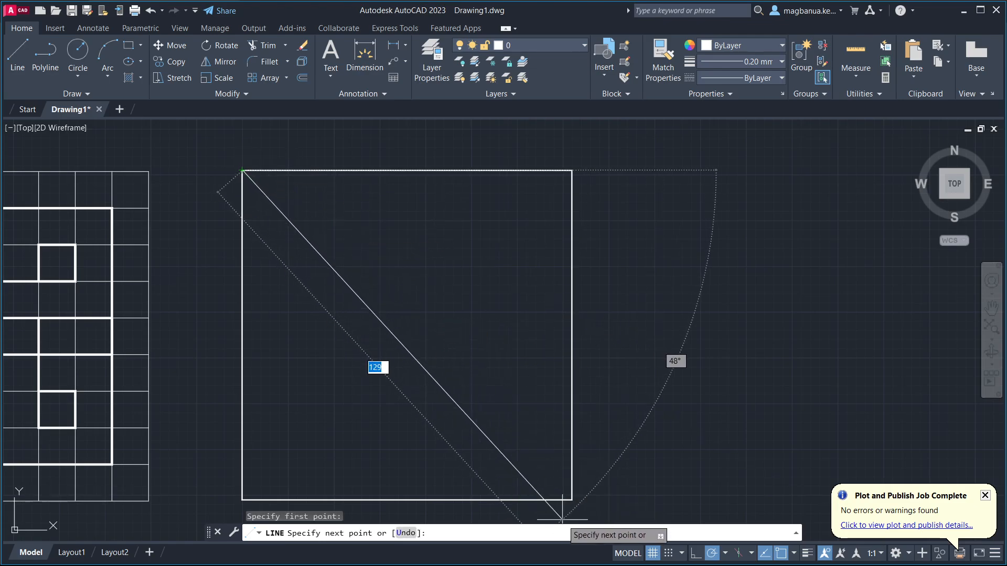
pyautogui.click(572, 500)
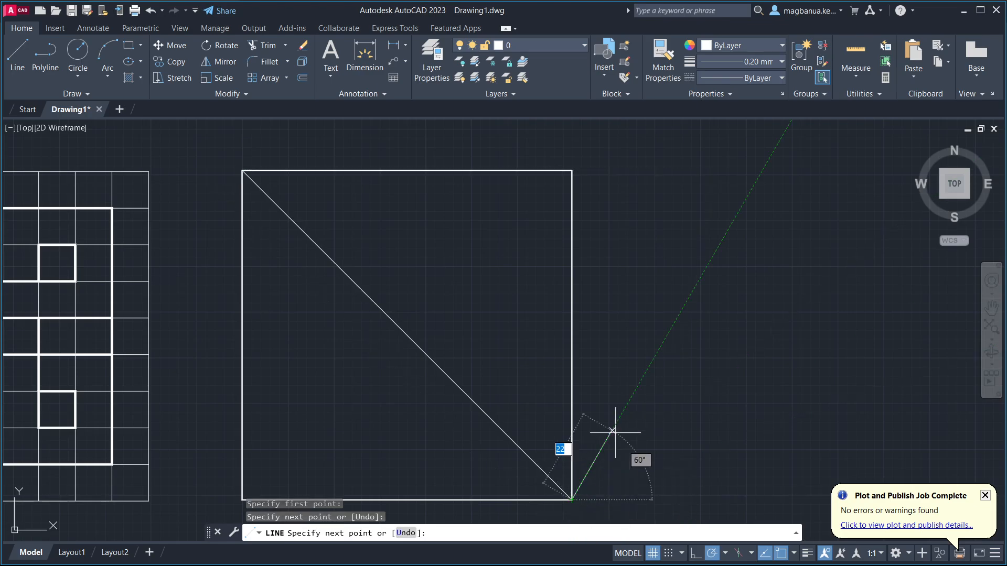
pyautogui.press('Escape')
# Set the diagonal line's lineweight to 0.30 mm and turn on the lineweight display
pyautogui.click(355, 281)
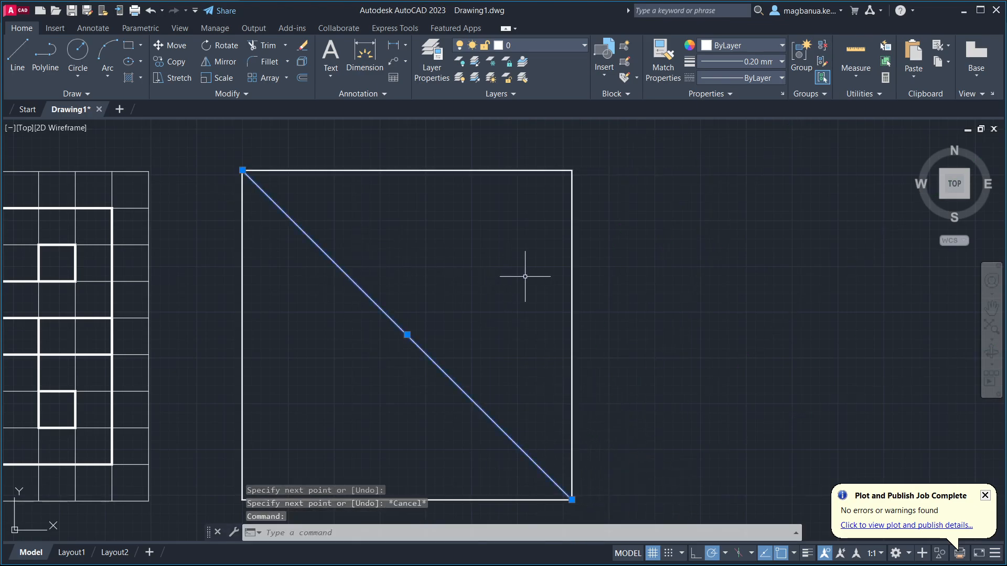
pyautogui.click(764, 61)
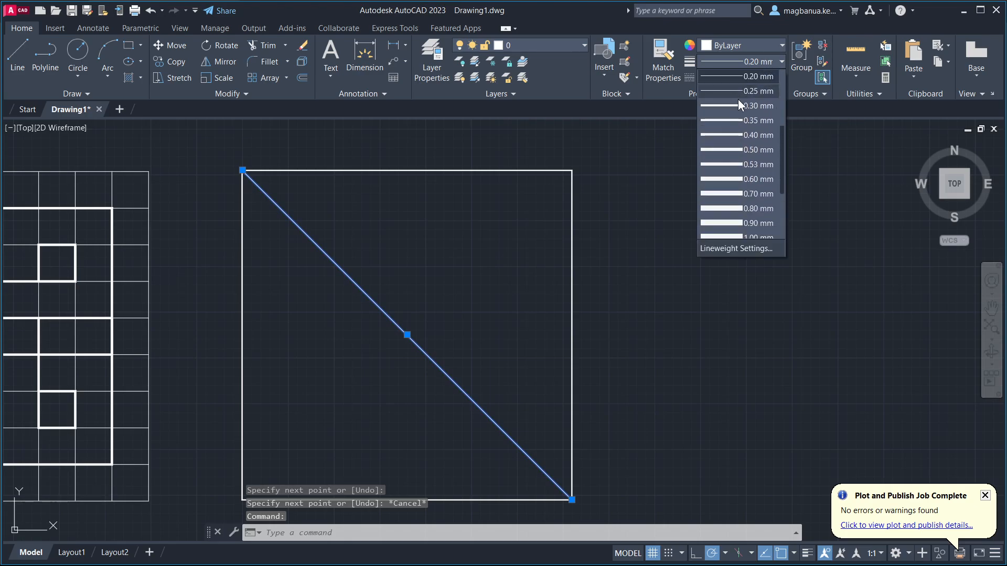
pyautogui.click(738, 99)
pyautogui.click(750, 62)
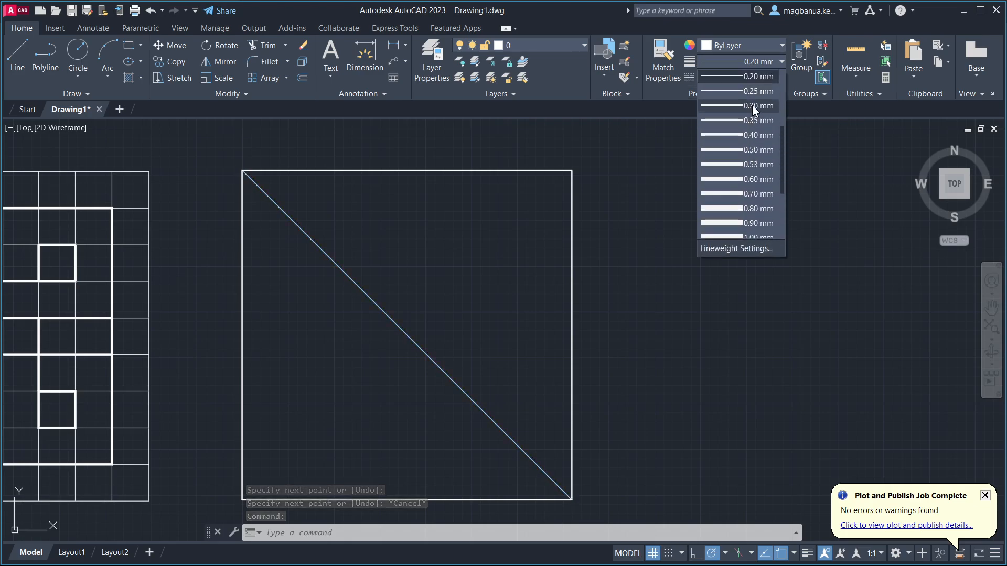
pyautogui.click(752, 106)
pyautogui.click(808, 554)
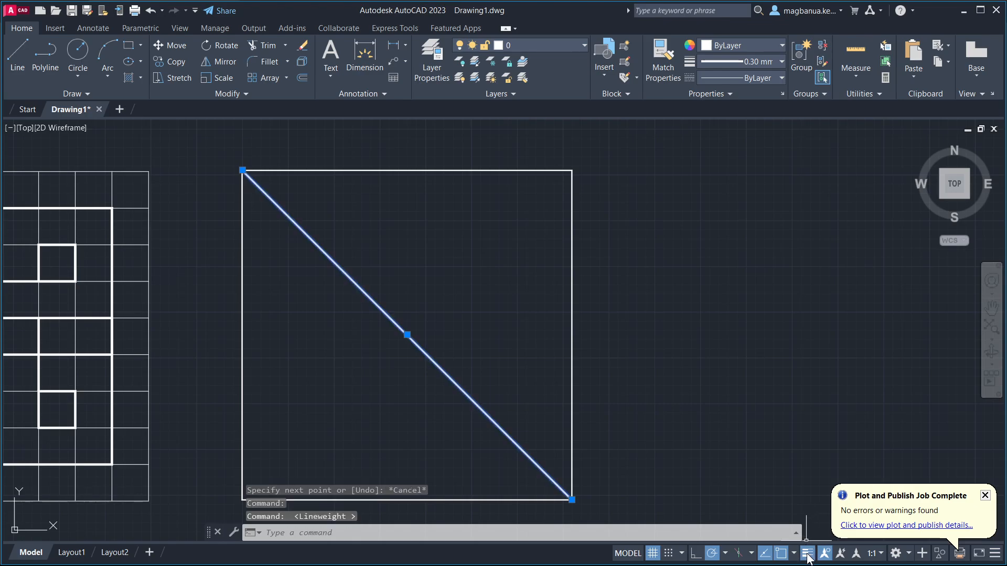
pyautogui.press('Escape')
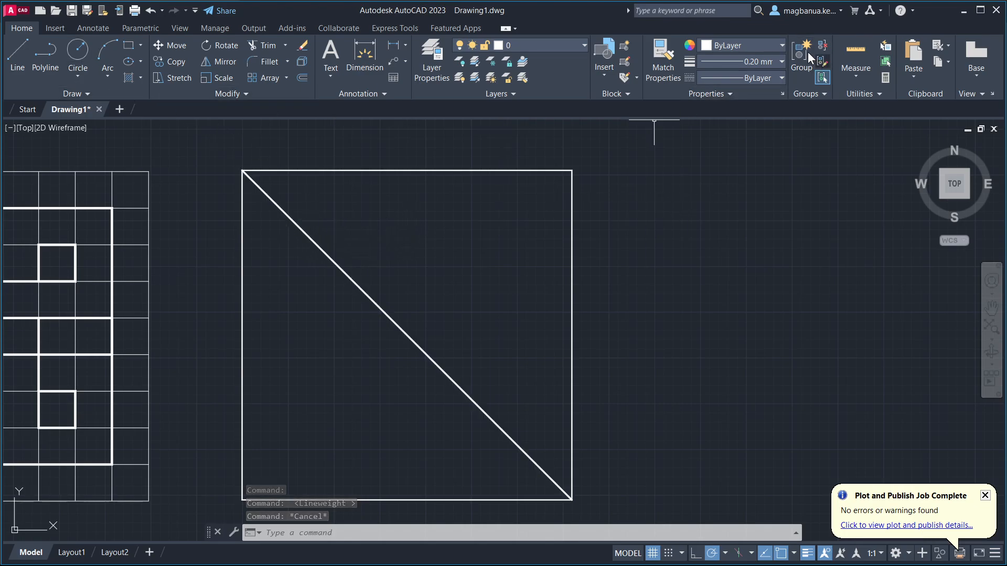
# Draw a short line sloping down to the right in the empty area right of the square
pyautogui.write('l')
pyautogui.press('Return')
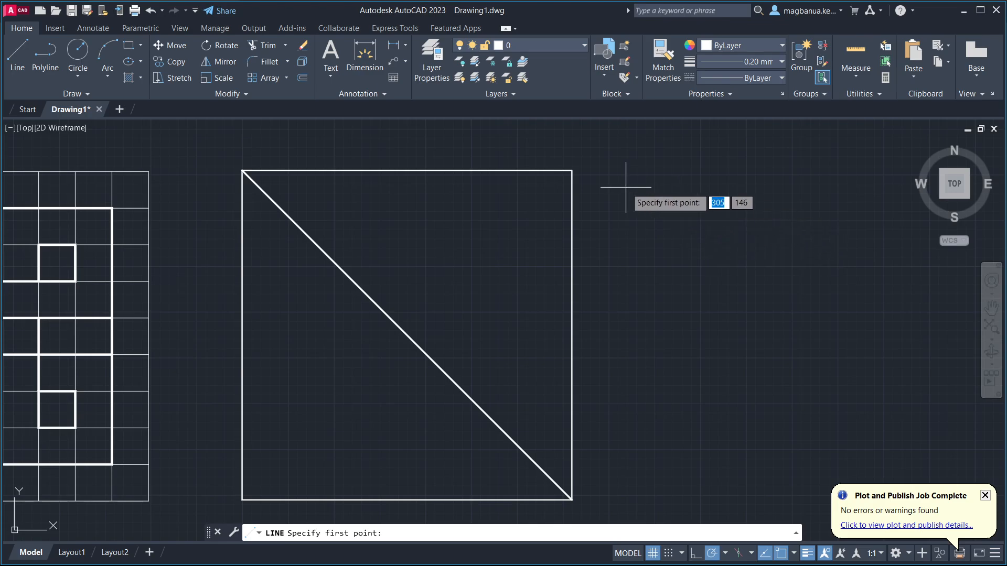
pyautogui.click(625, 187)
pyautogui.click(731, 275)
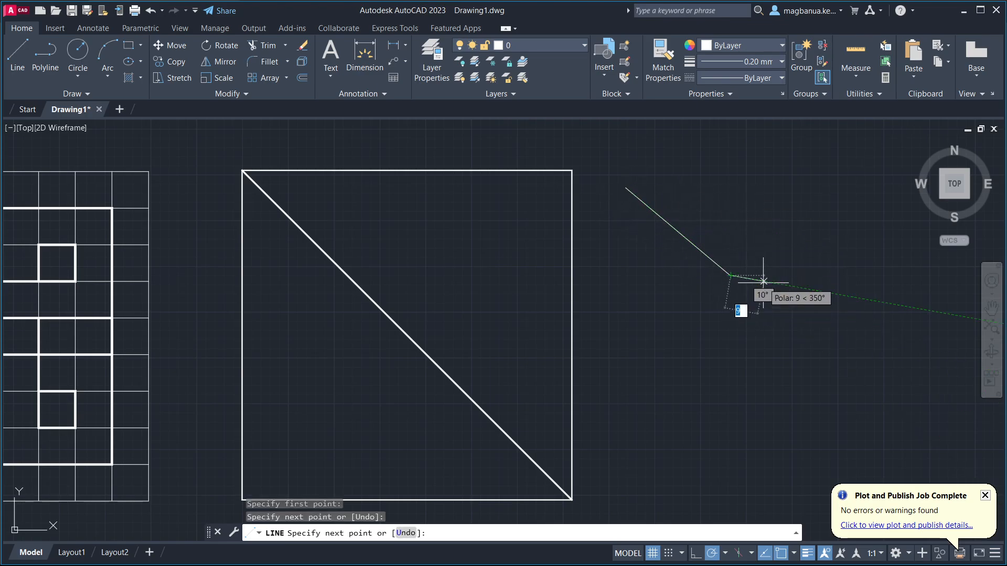
pyautogui.press('Escape')
# Set the short line's lineweight to 0.40 mm and turn off the lineweight display
pyautogui.click(723, 267)
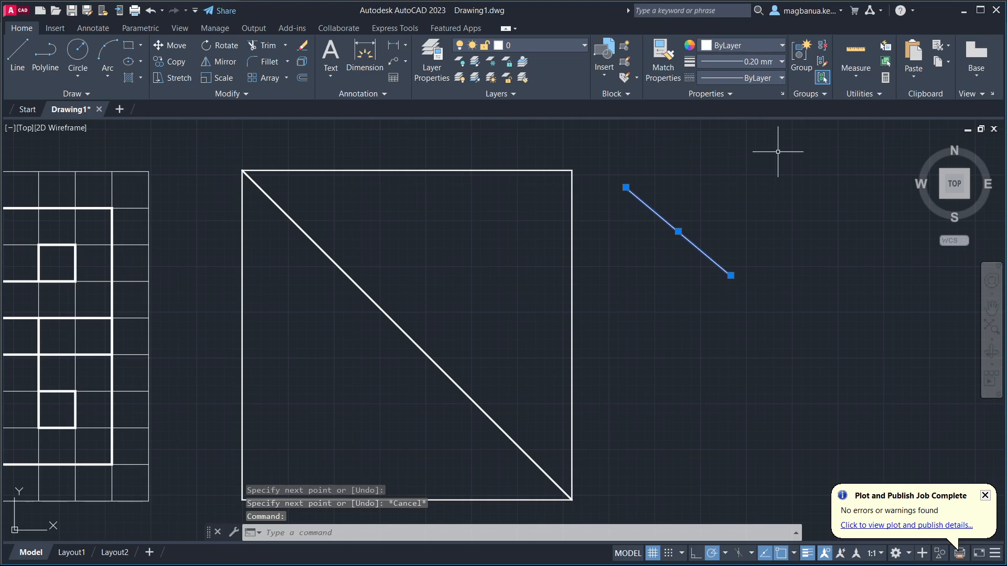
pyautogui.click(755, 63)
pyautogui.click(754, 132)
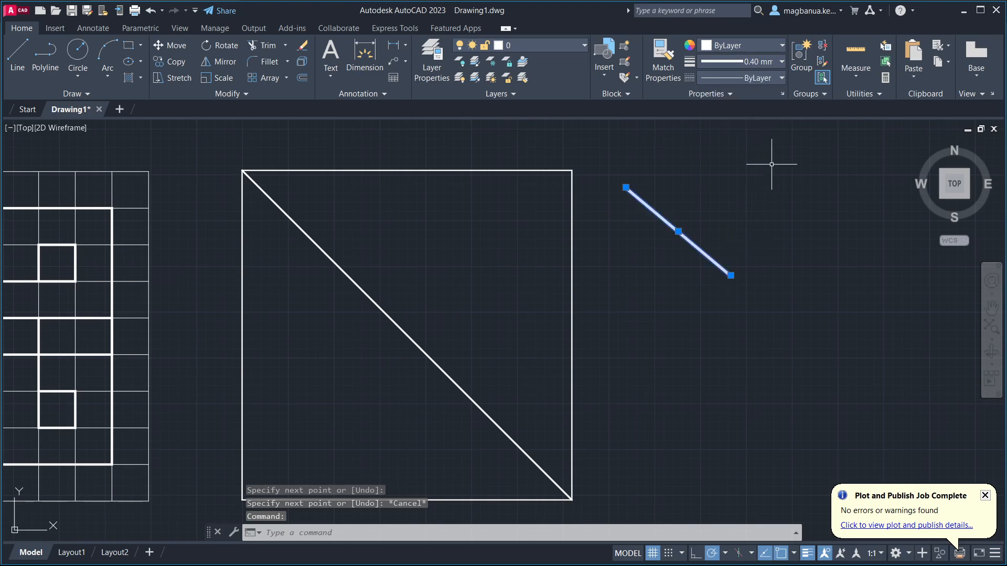
pyautogui.click(810, 554)
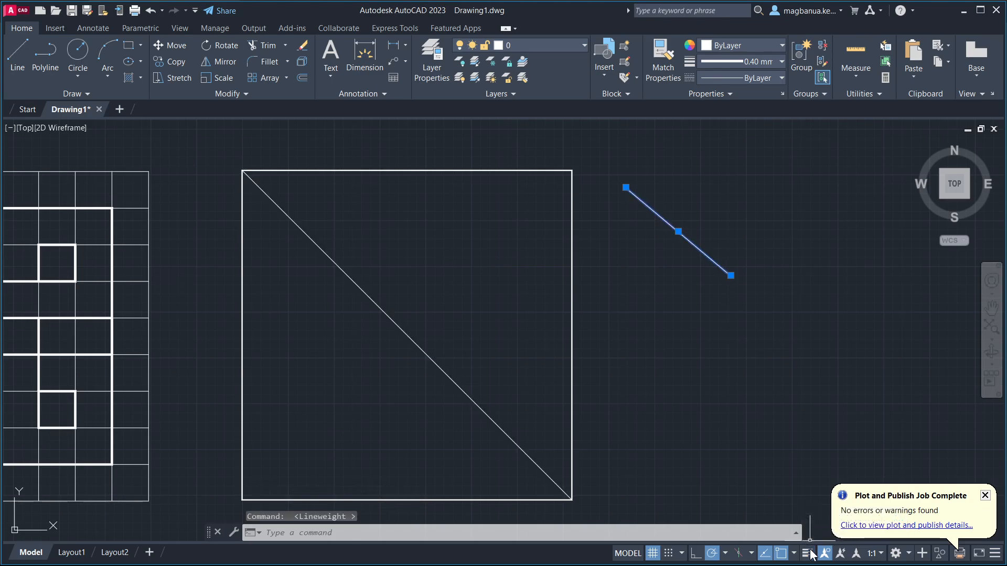
# Turn on the lineweight display, then remove the LineWeight toggle from the status bar and restore it
pyautogui.click(810, 554)
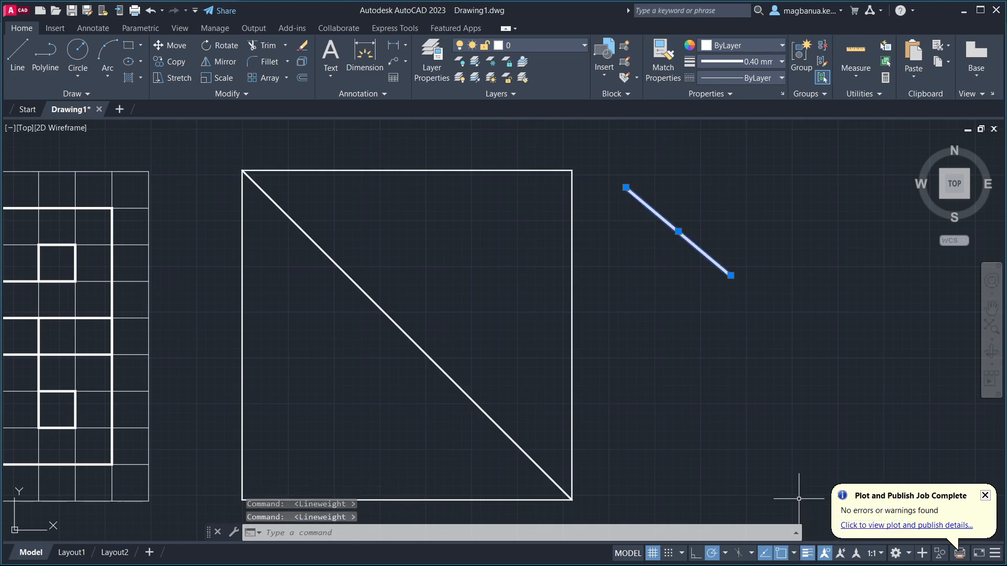
pyautogui.click(995, 554)
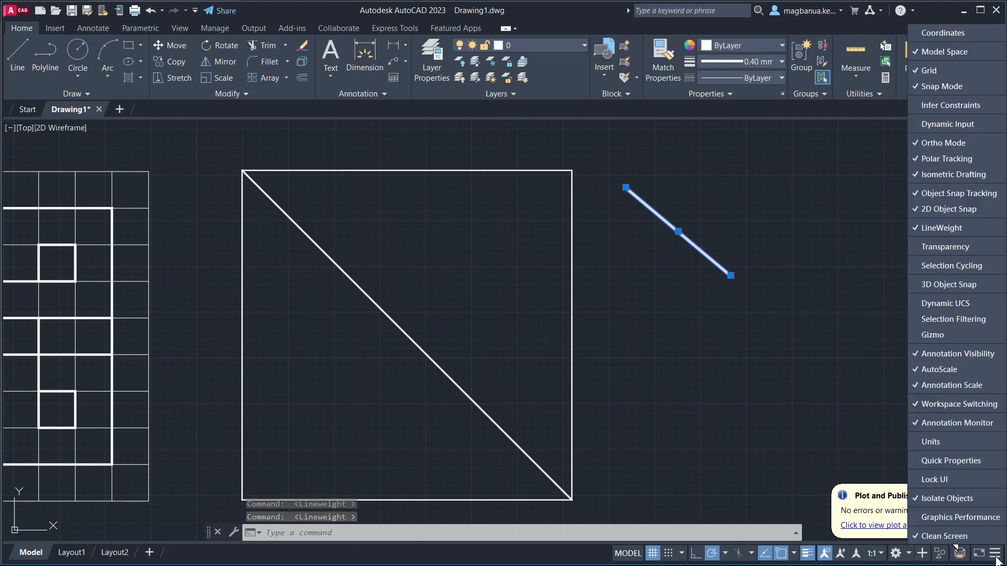
pyautogui.click(942, 228)
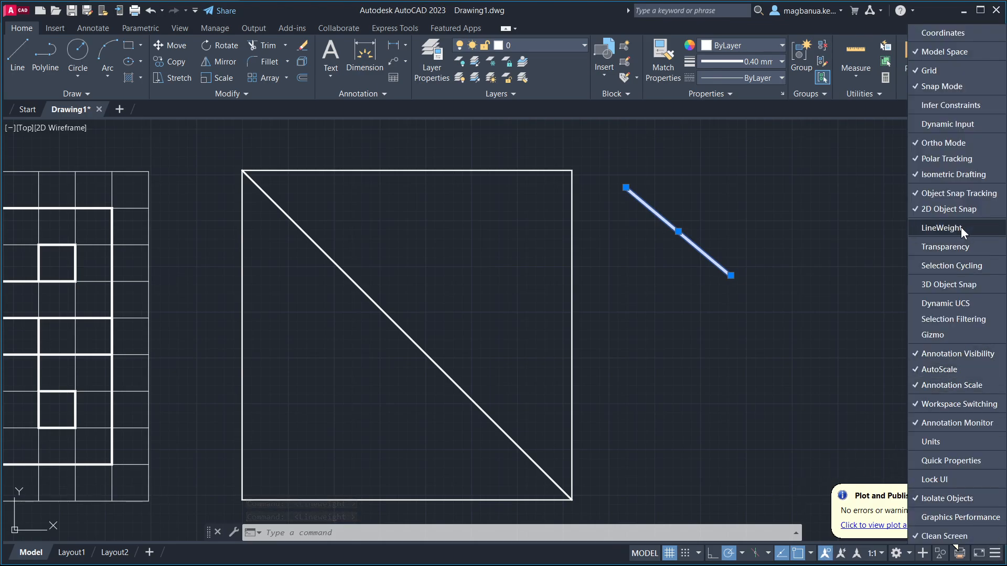
pyautogui.click(961, 227)
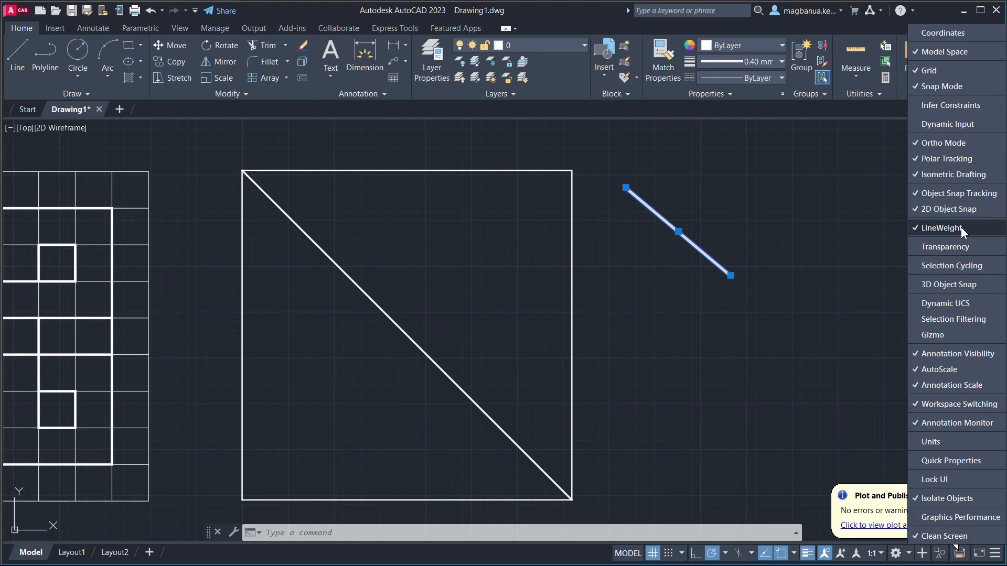
pyautogui.click(999, 556)
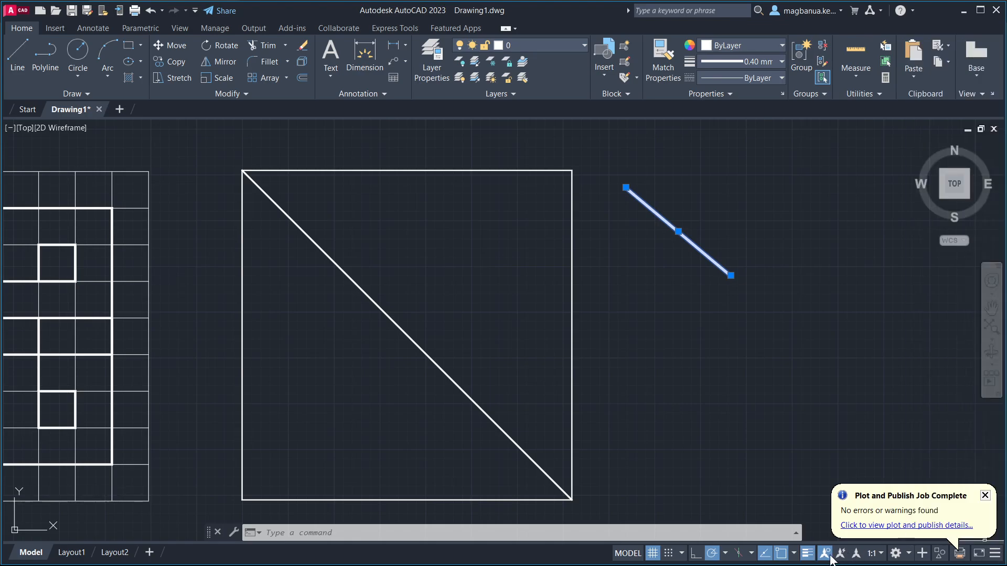
# Toggle the lineweight display to compare the line thickness, leave it off, and erase the short line beside the square
pyautogui.click(807, 555)
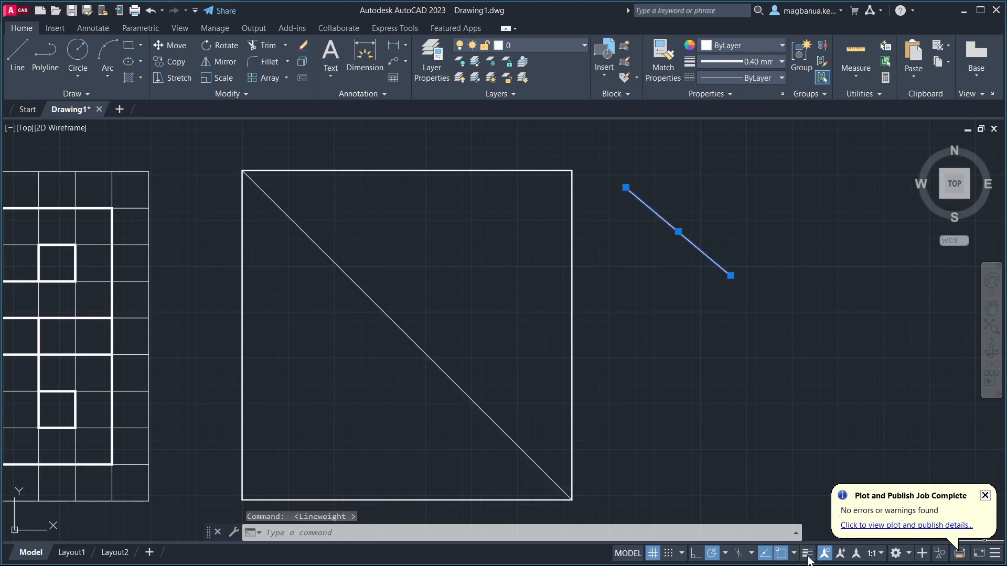
pyautogui.click(808, 558)
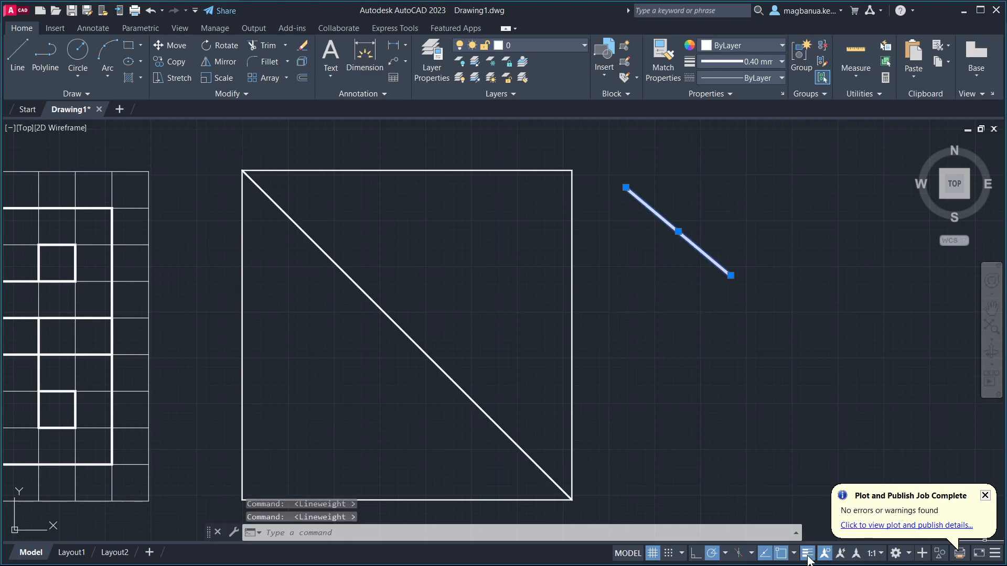
pyautogui.click(807, 558)
pyautogui.press('Delete')
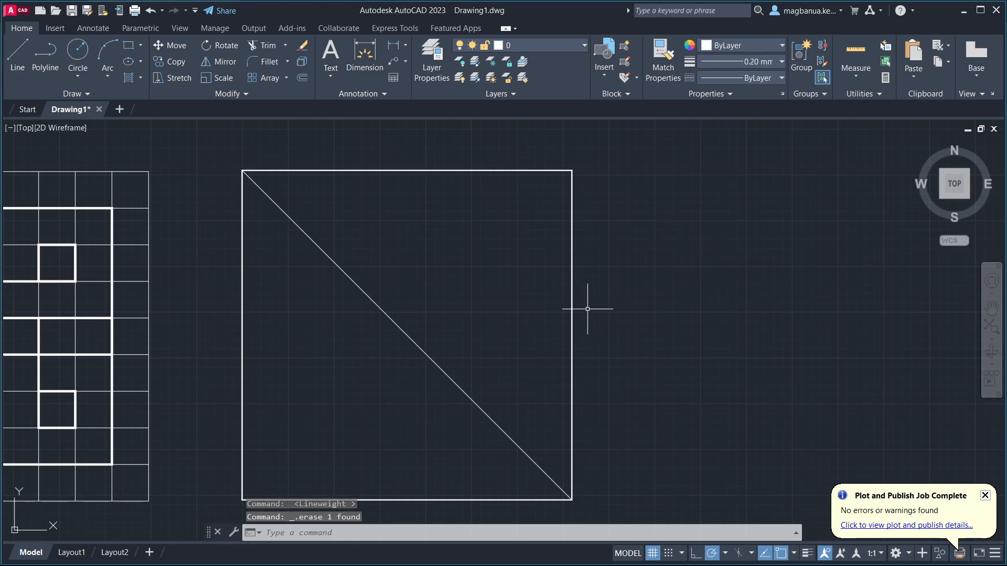
# Turn the lineweight display back on and check how the diagonal line's thickness appears
pyautogui.click(391, 319)
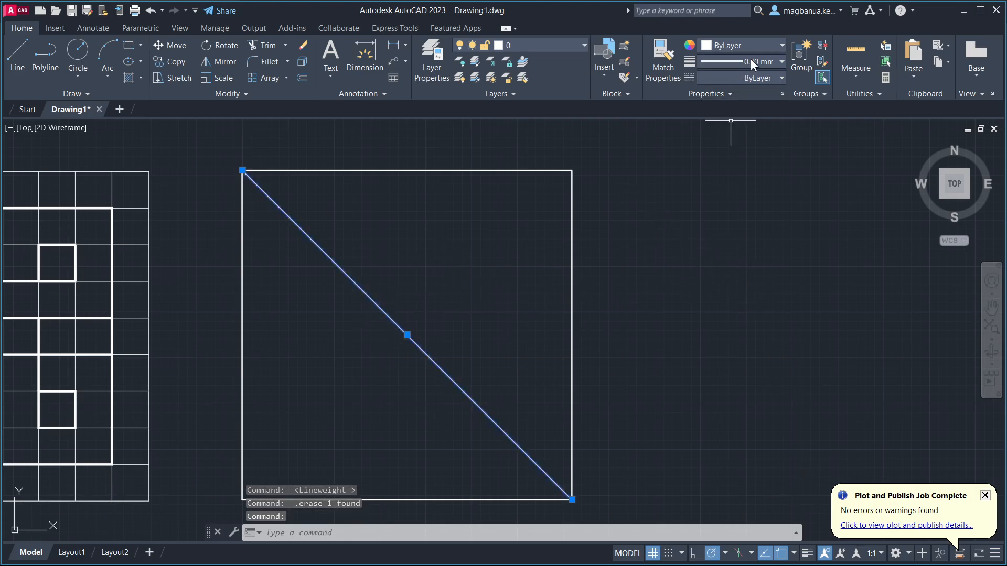
pyautogui.click(807, 553)
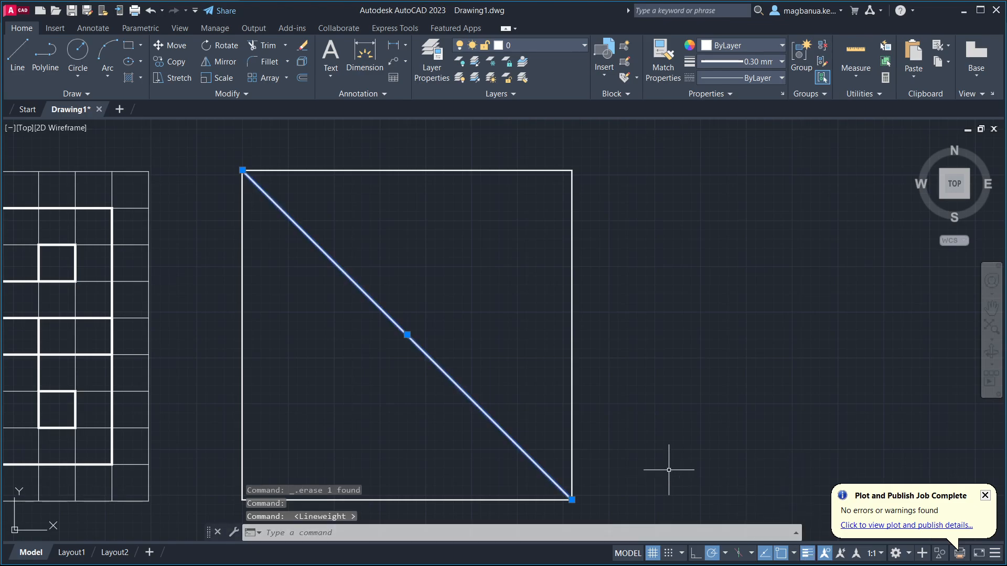
pyautogui.press('Escape')
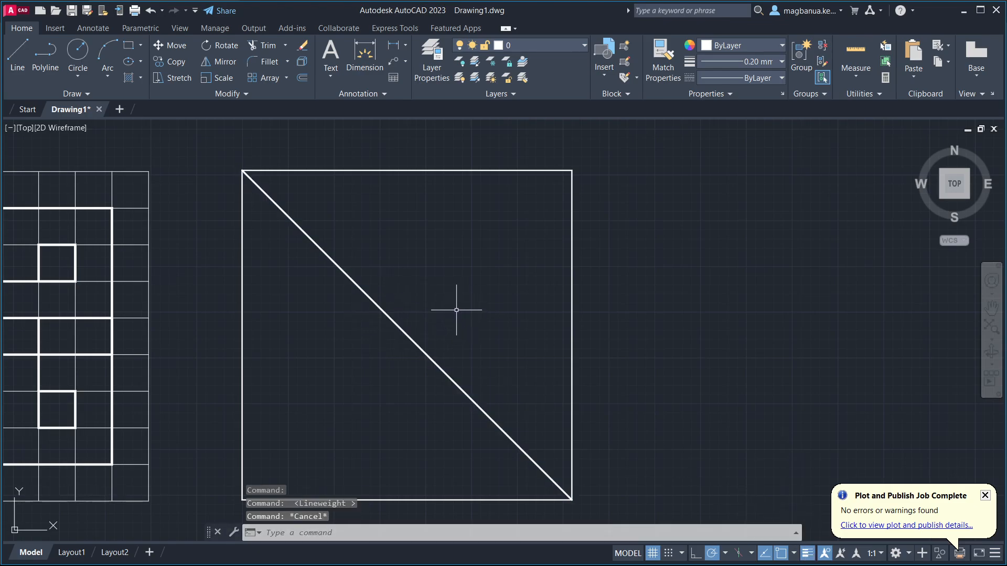
pyautogui.scroll(3, 323, 254)
pyautogui.scroll(-3, 348, 229)
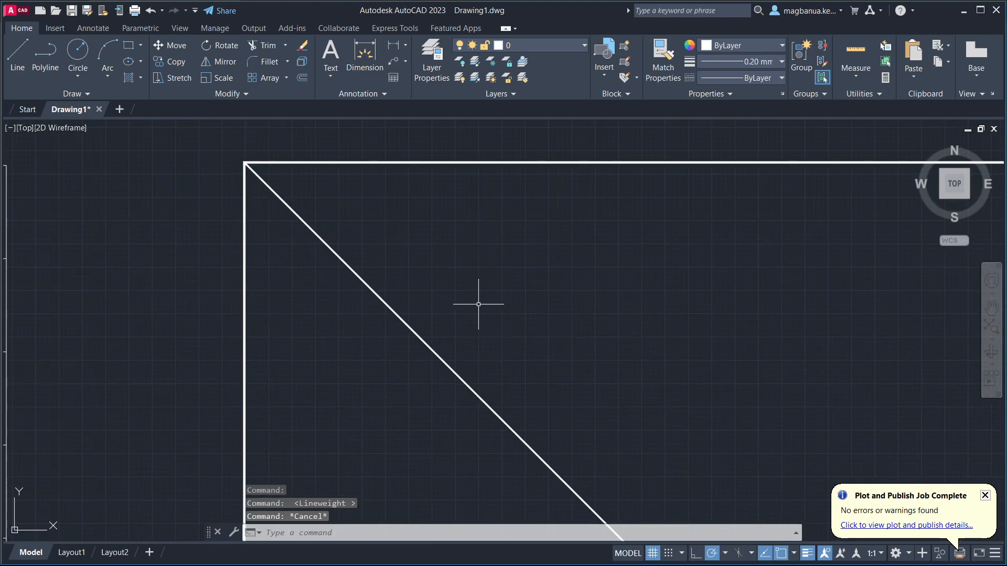
# Offset the diagonal line by 10 toward the square's upper-right corner using the Through option
pyautogui.scroll(3, 475, 303)
pyautogui.click(314, 291)
pyautogui.click(312, 305)
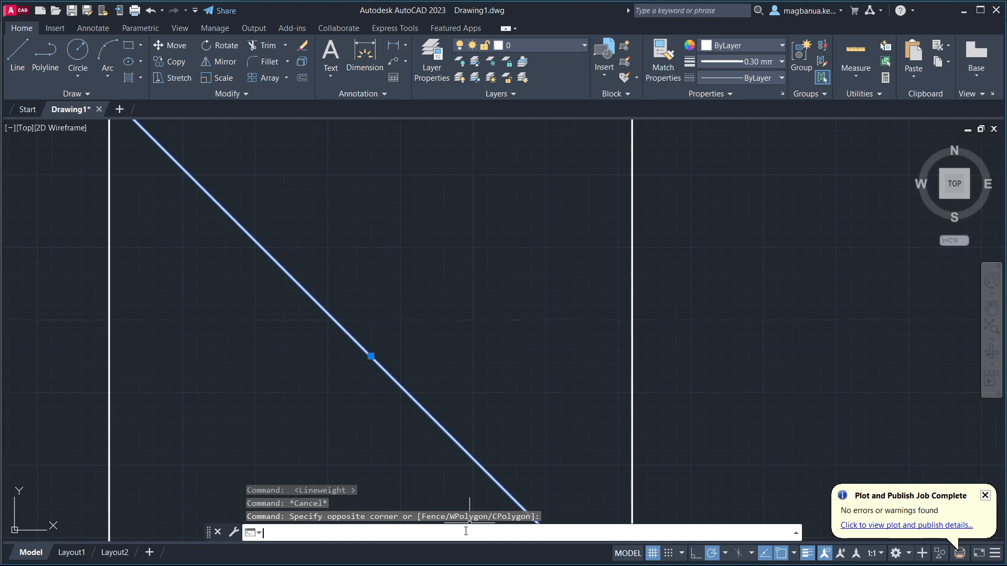
pyautogui.press('Return')
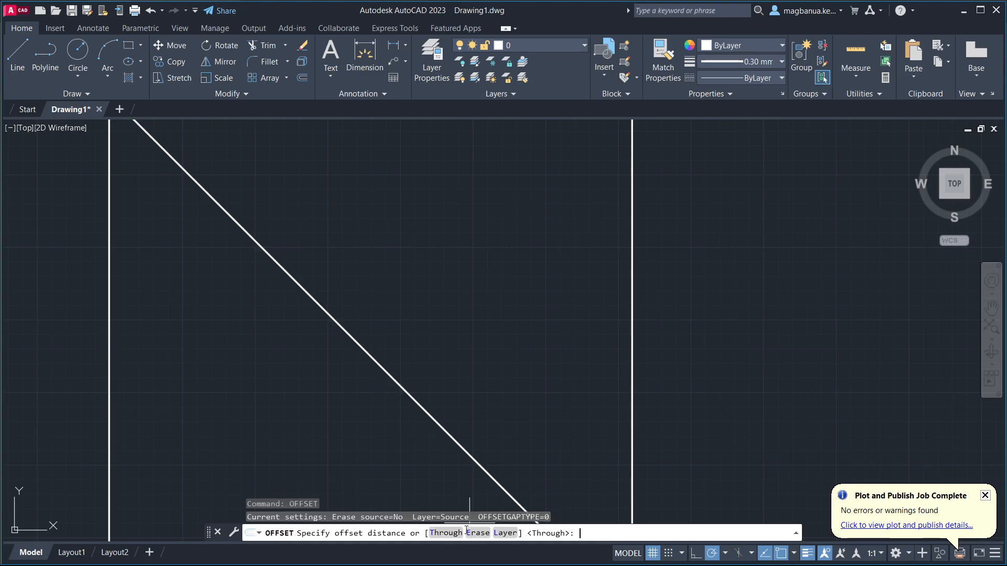
pyautogui.click(446, 534)
pyautogui.click(460, 449)
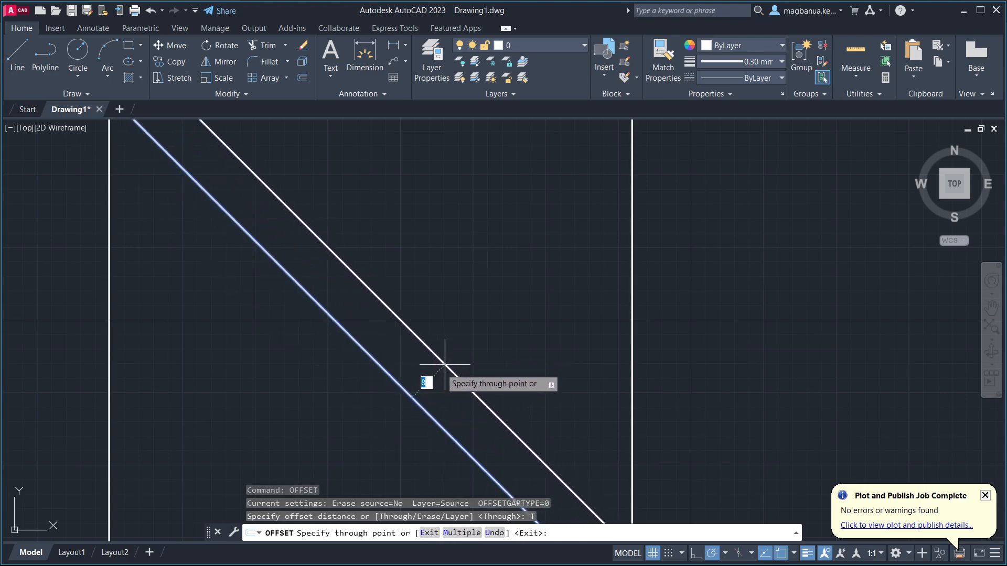
pyautogui.scroll(-3, 446, 367)
pyautogui.moveTo(443, 370)
pyautogui.mouseDown(button='middle')
pyautogui.moveTo(451, 368)
pyautogui.moveTo(440, 387)
pyautogui.moveTo(440, 356)
pyautogui.mouseUp(button='middle')
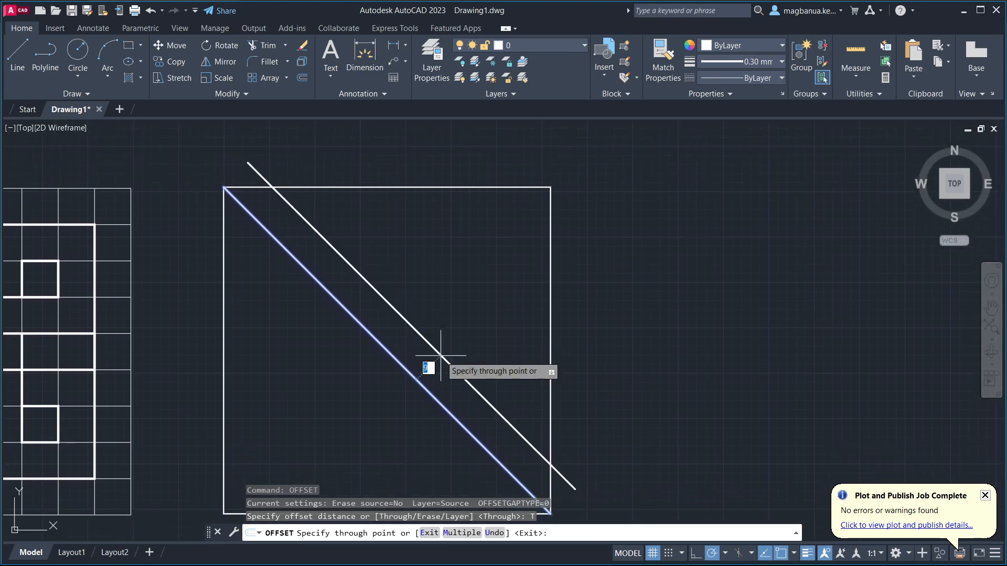
pyautogui.press('Return')
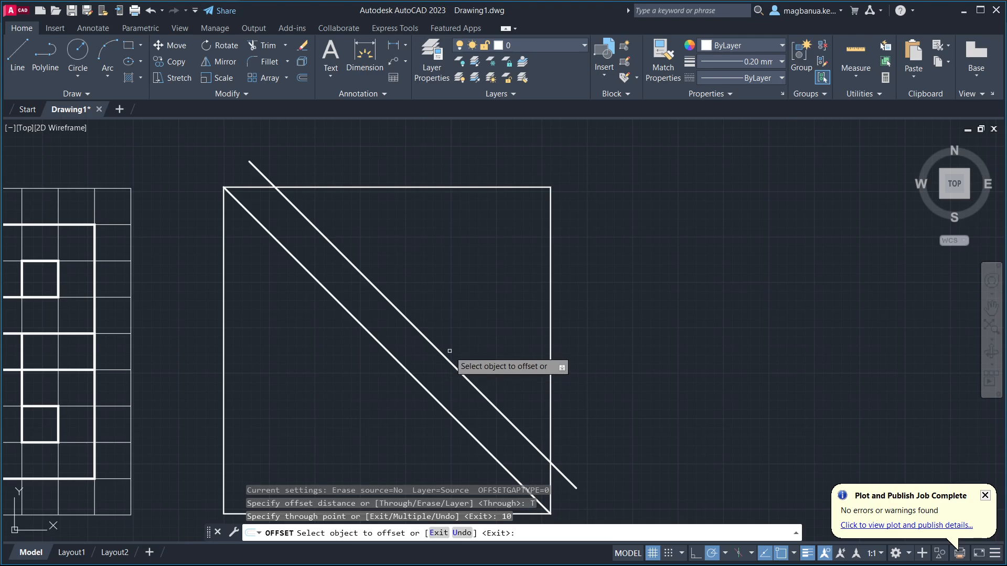
# Offset each newest parallel line by 10 toward the square's upper-right corner, making five more copies
pyautogui.click(454, 369)
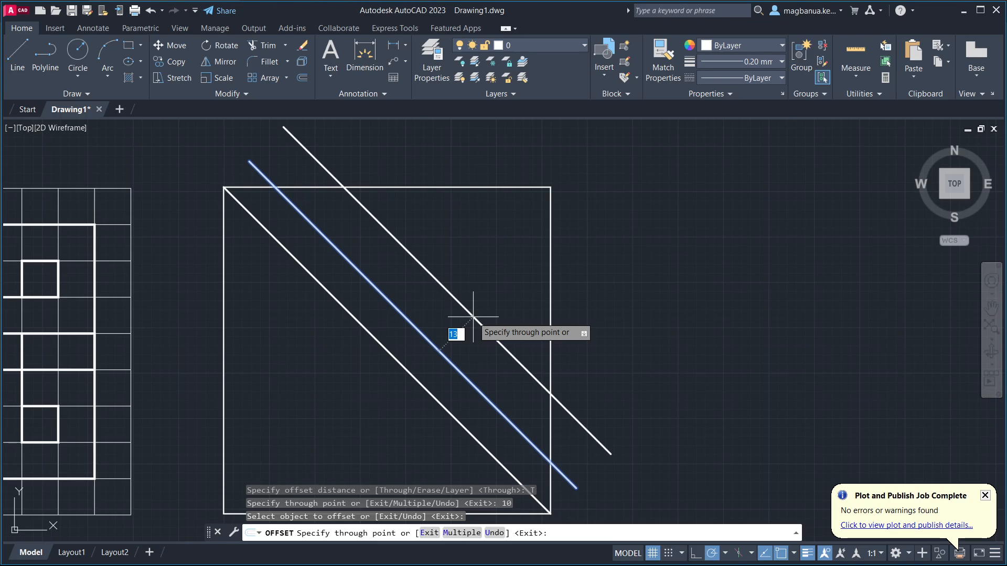
pyautogui.write('10')
pyautogui.press('Return')
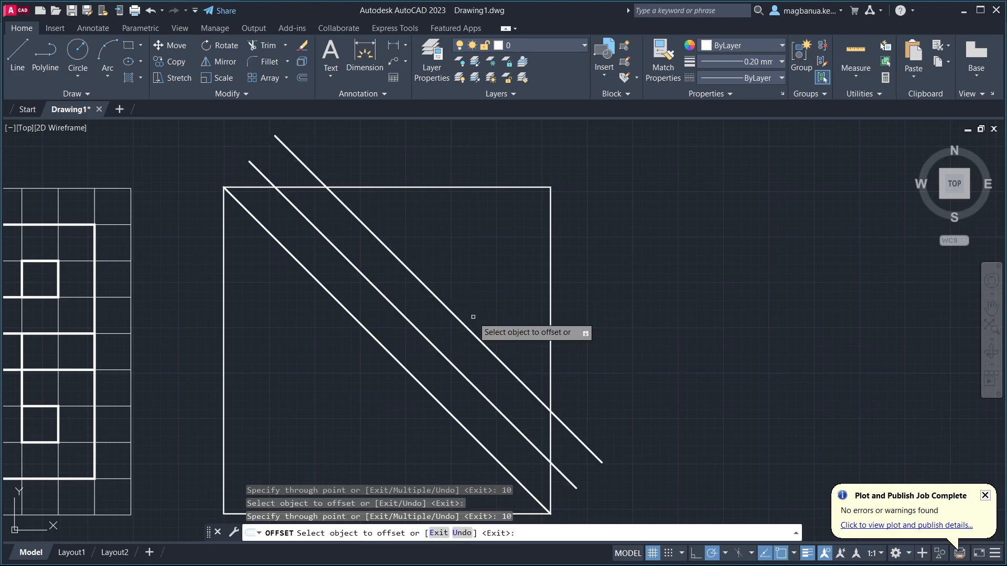
pyautogui.click(465, 327)
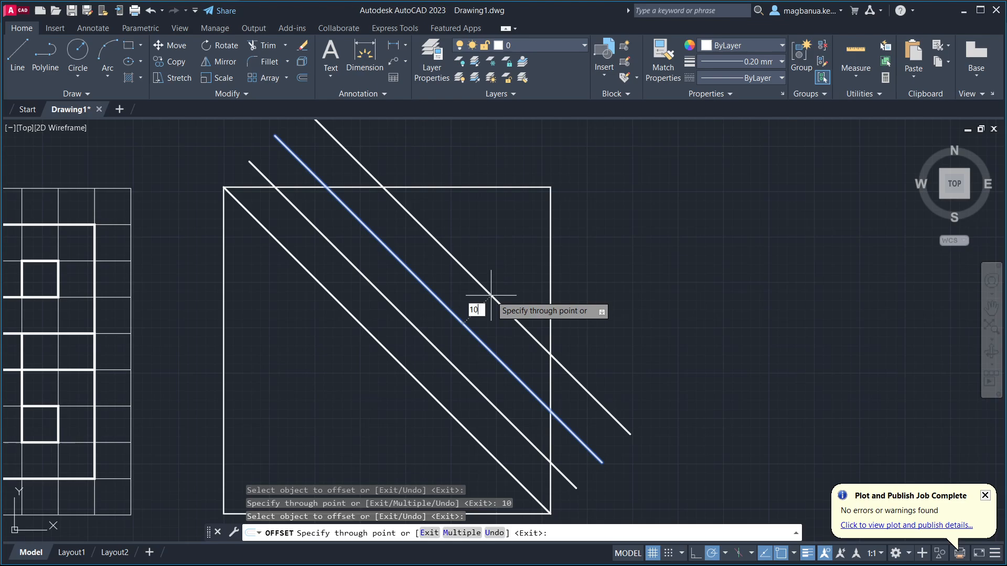
pyautogui.press('Return')
pyautogui.click(488, 297)
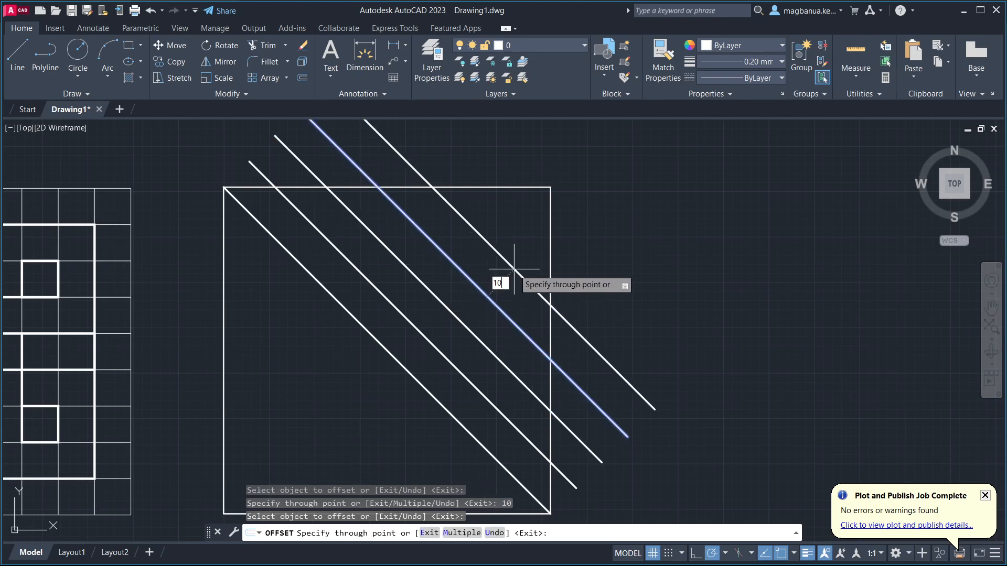
pyautogui.write('10')
pyautogui.press('Return')
pyautogui.click(514, 272)
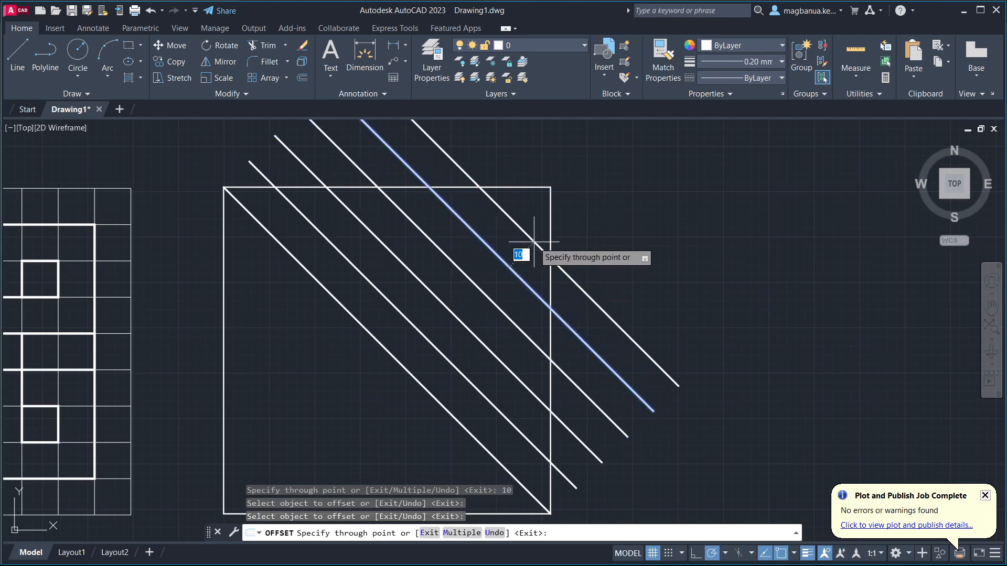
pyautogui.write('10')
pyautogui.press('Return')
pyautogui.click(532, 240)
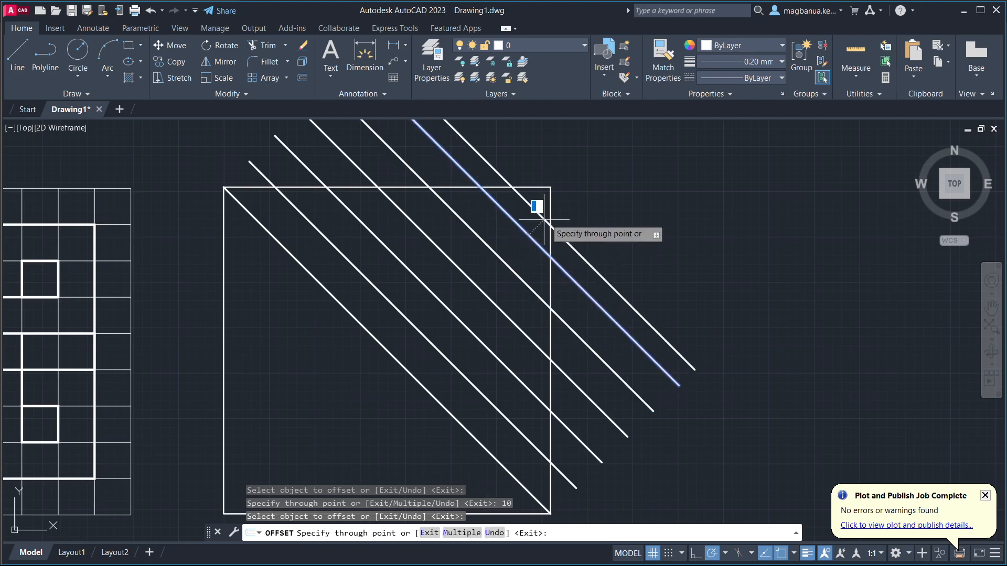
pyautogui.write('10')
pyautogui.press('Return')
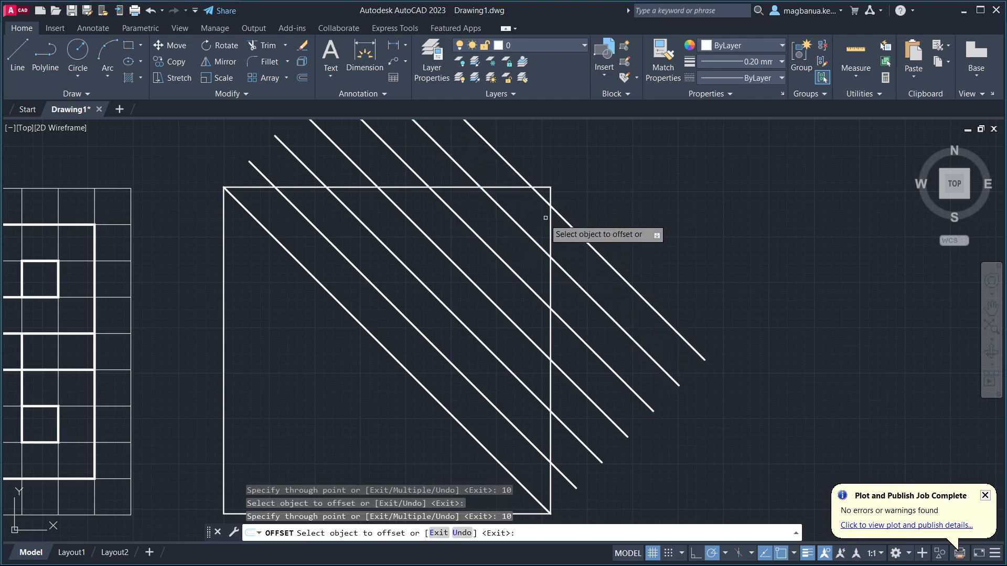
# Offset the diagonal and each newest copy by 10 toward the square's lower-left corner, making six parallel lines
pyautogui.click(374, 338)
pyautogui.write('10')
pyautogui.press('Return')
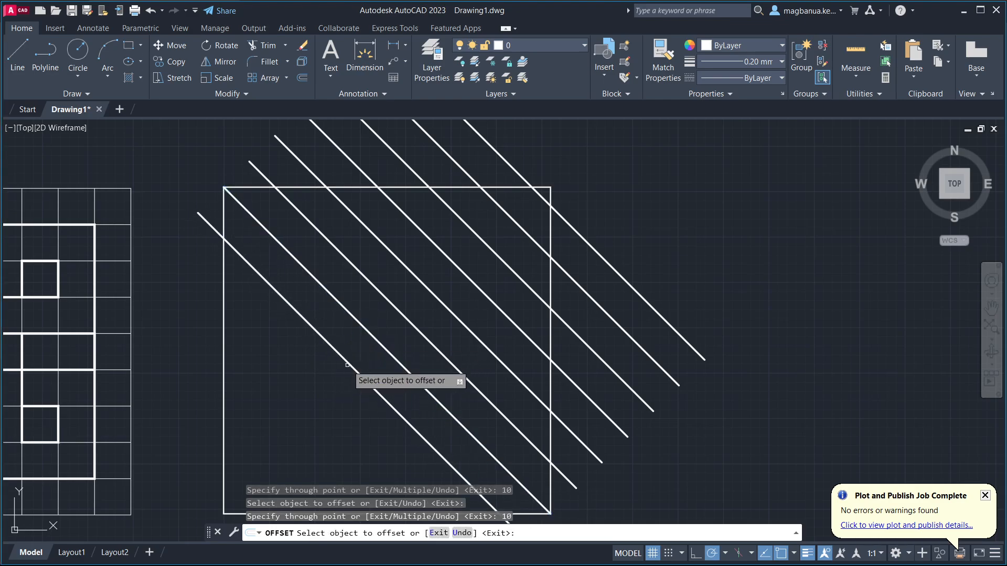
pyautogui.click(347, 365)
pyautogui.click(318, 389)
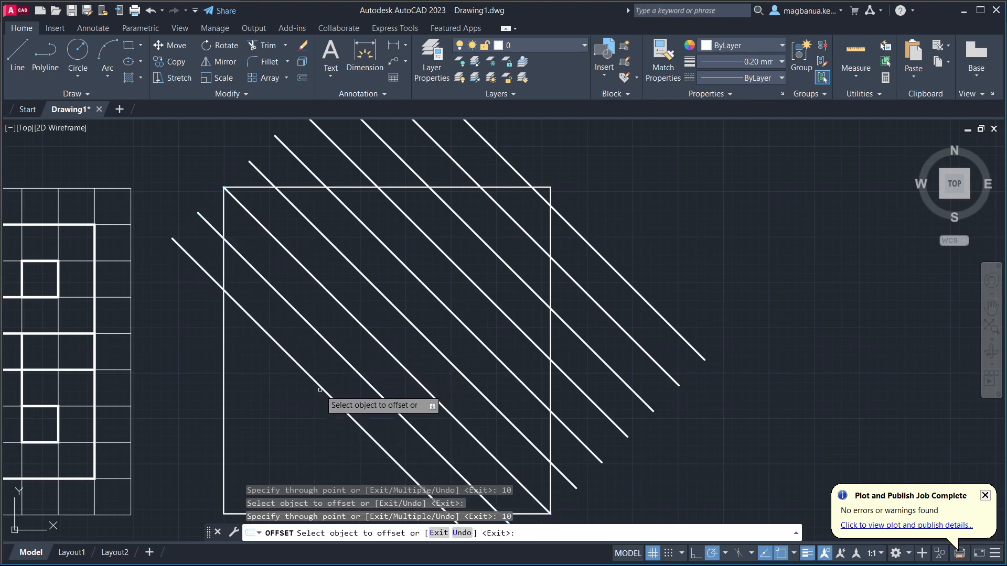
pyautogui.click(320, 389)
pyautogui.click(310, 403)
pyautogui.moveTo(277, 438); pyautogui.dragTo(352, 343, button='middle')
pyautogui.click(387, 333)
pyautogui.click(358, 370)
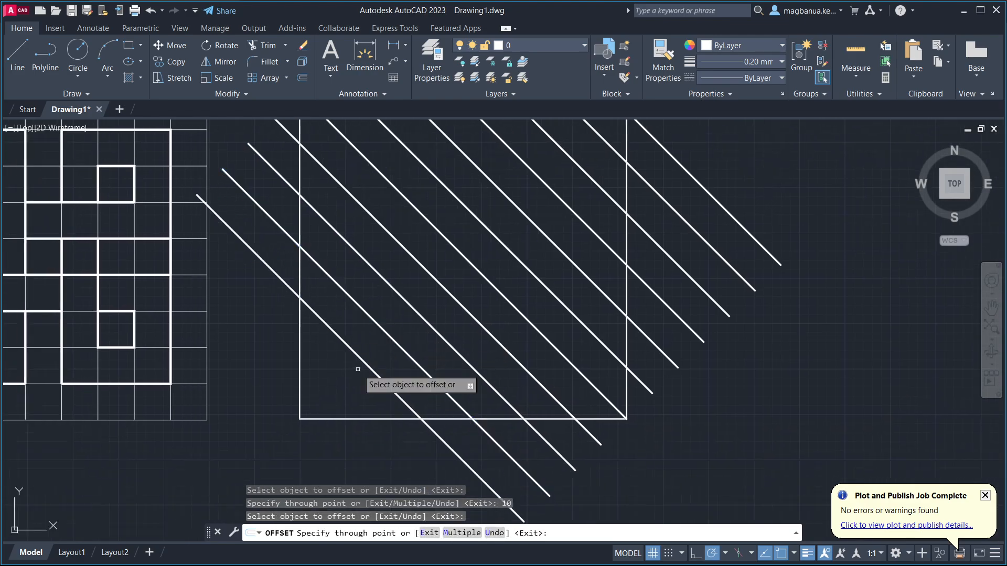
pyautogui.click(367, 366)
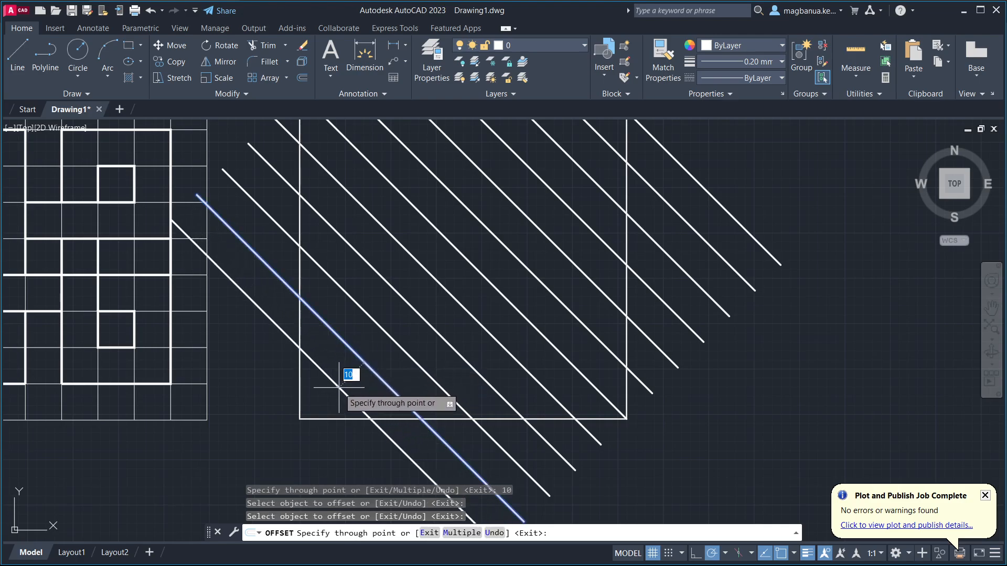
pyautogui.write('10')
pyautogui.press('Return')
pyautogui.click(333, 385)
pyautogui.write('1')
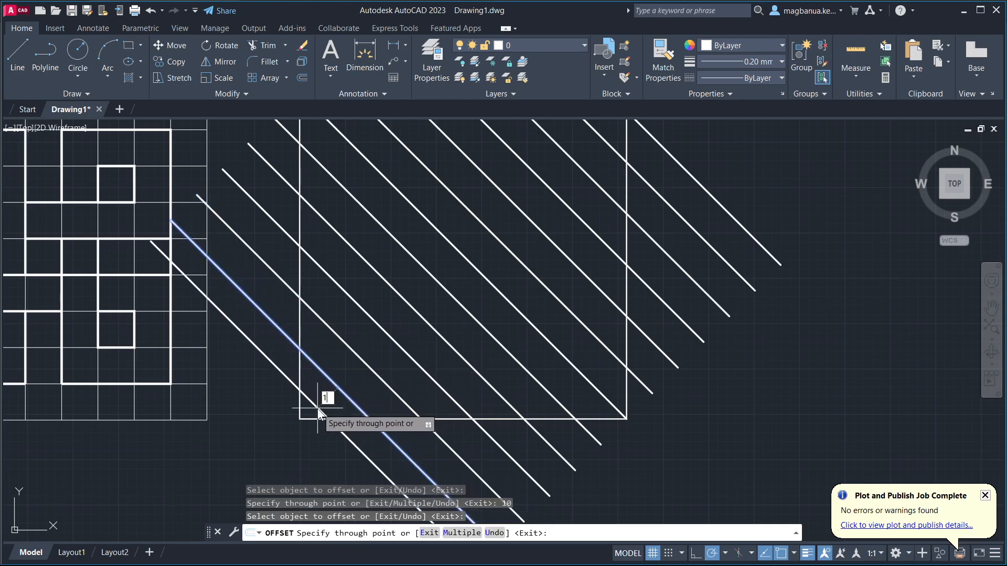
pyautogui.press('Return')
# Trim the parallel line ends that extend above the square's top edge and beyond its right edge
pyautogui.moveTo(412, 259); pyautogui.dragTo(467, 359, button='middle')
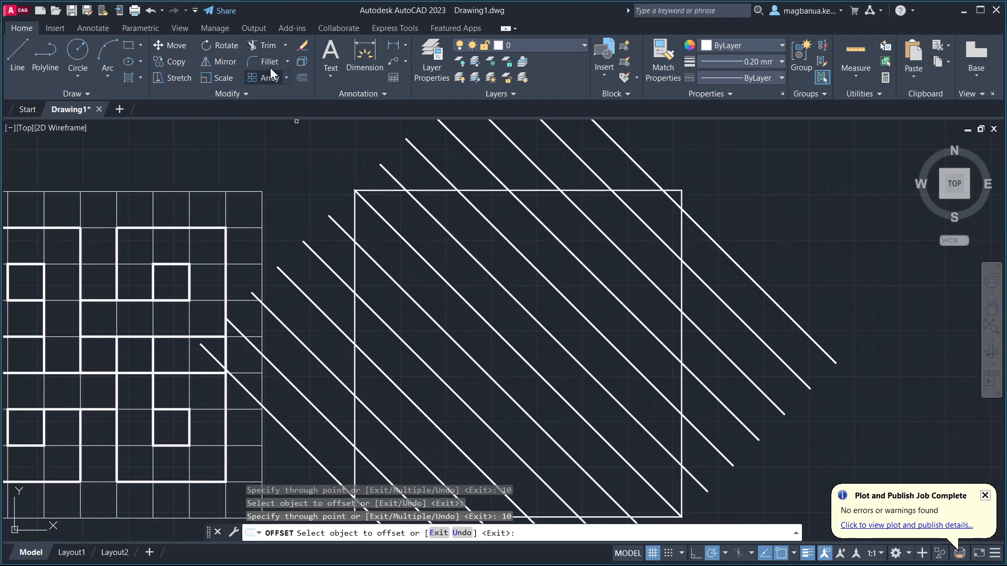
pyautogui.click(268, 46)
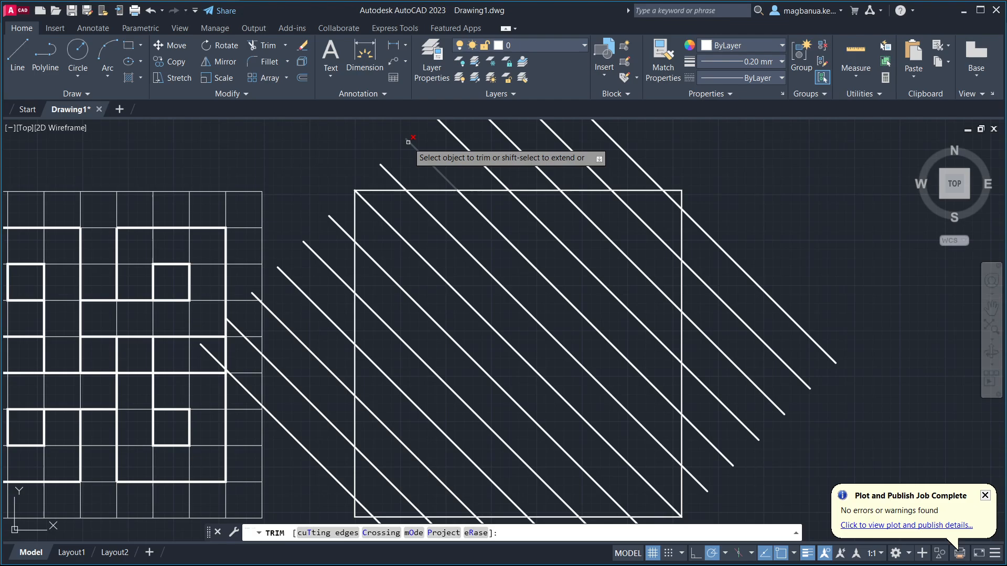
pyautogui.click(392, 175)
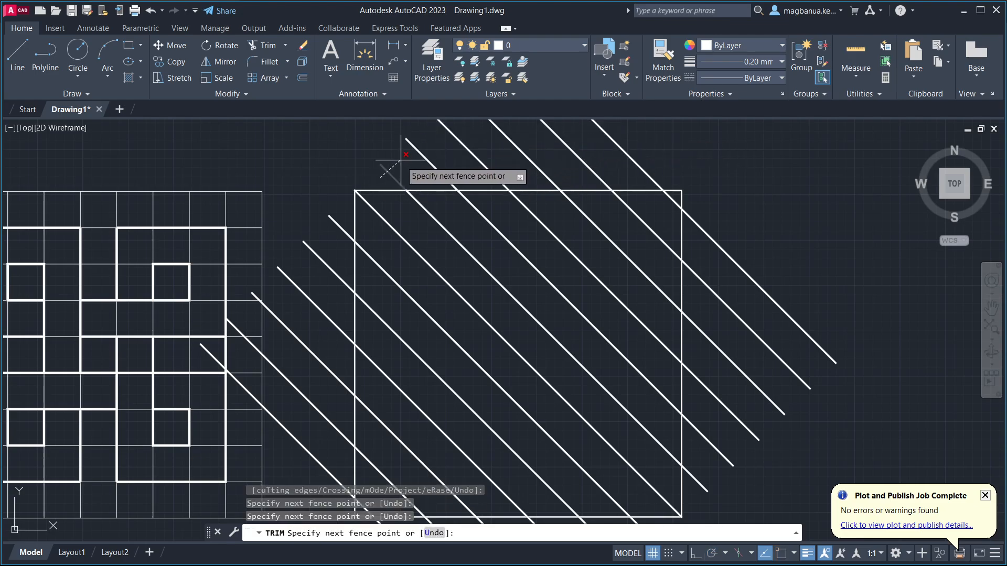
pyautogui.click(647, 142)
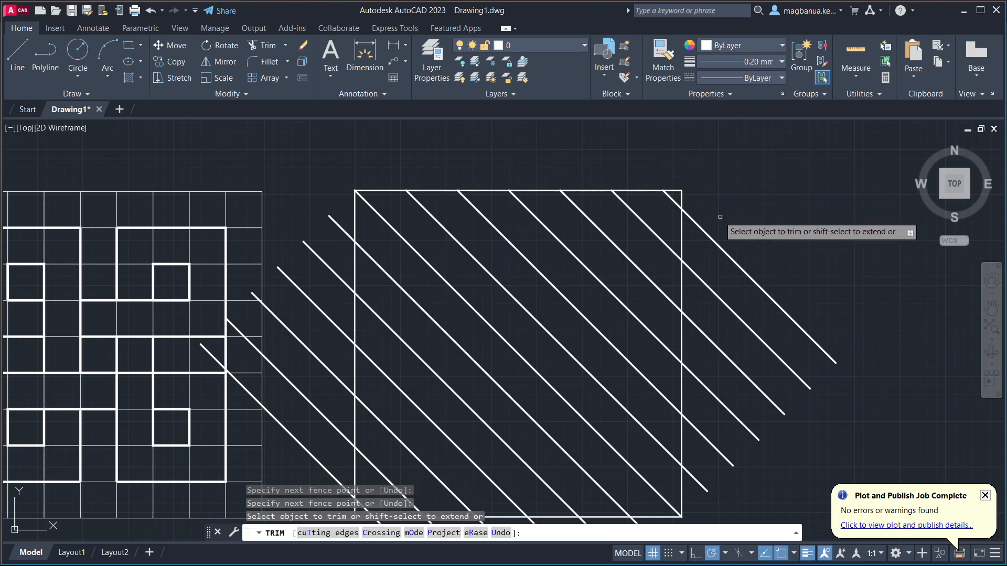
pyautogui.click(703, 198)
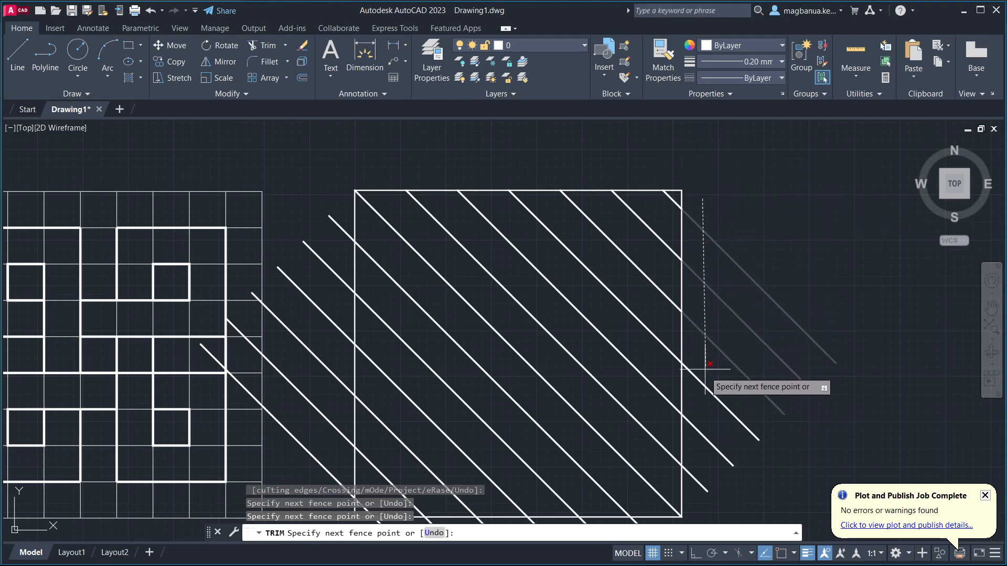
pyautogui.click(701, 462)
pyautogui.moveTo(309, 246); pyautogui.dragTo(430, 173, button='middle')
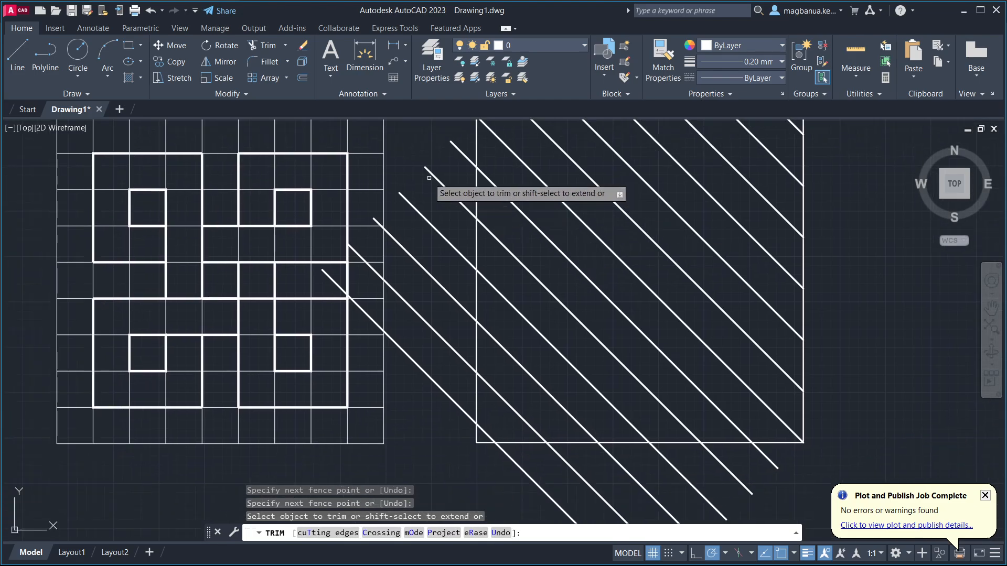
# Trim the parallel line ends beyond the square's left edge, including the leftover pieces crossing the neighbouring grid drawing
pyautogui.click(466, 137)
pyautogui.click(440, 425)
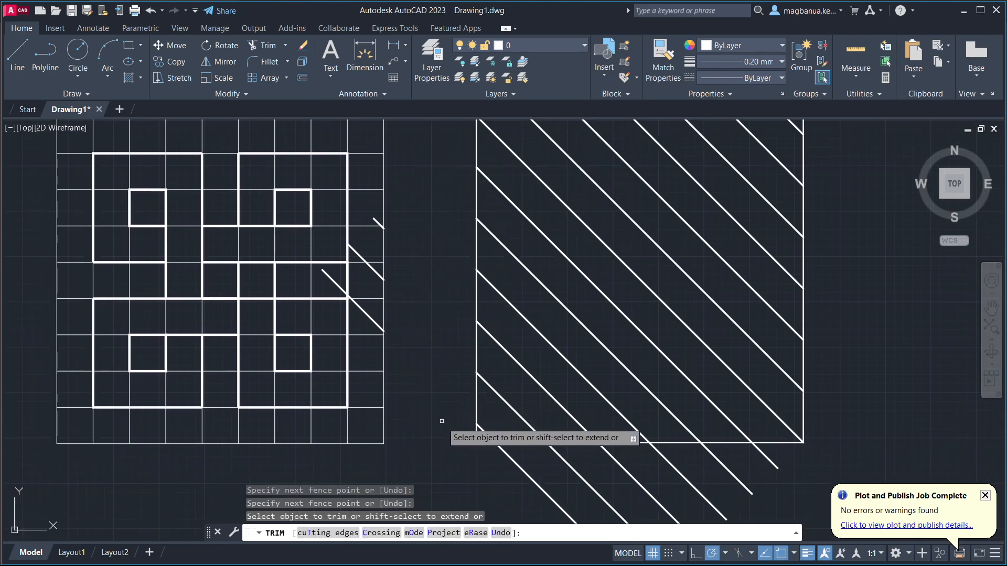
pyautogui.click(357, 252)
pyautogui.click(375, 222)
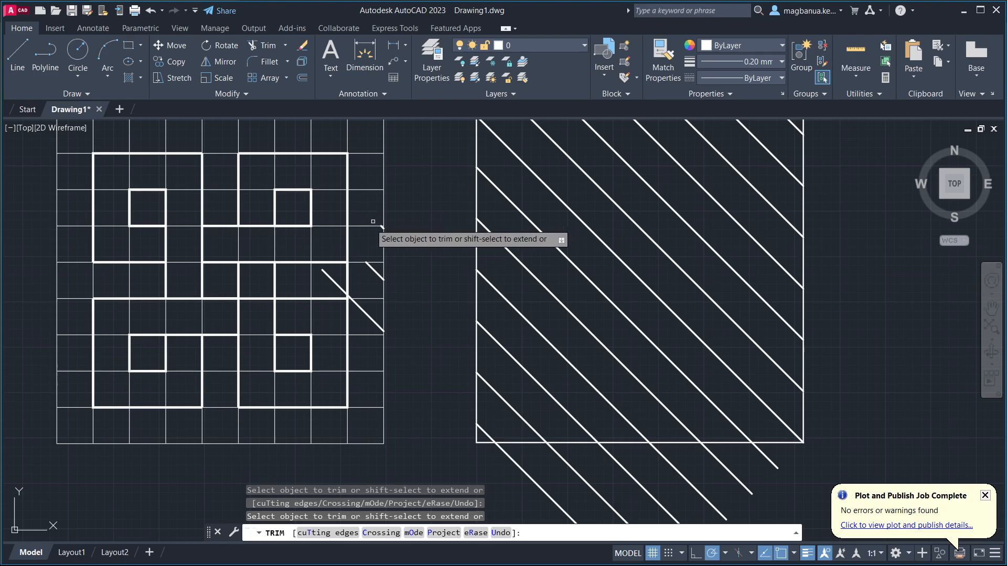
pyautogui.click(329, 282)
pyautogui.click(369, 271)
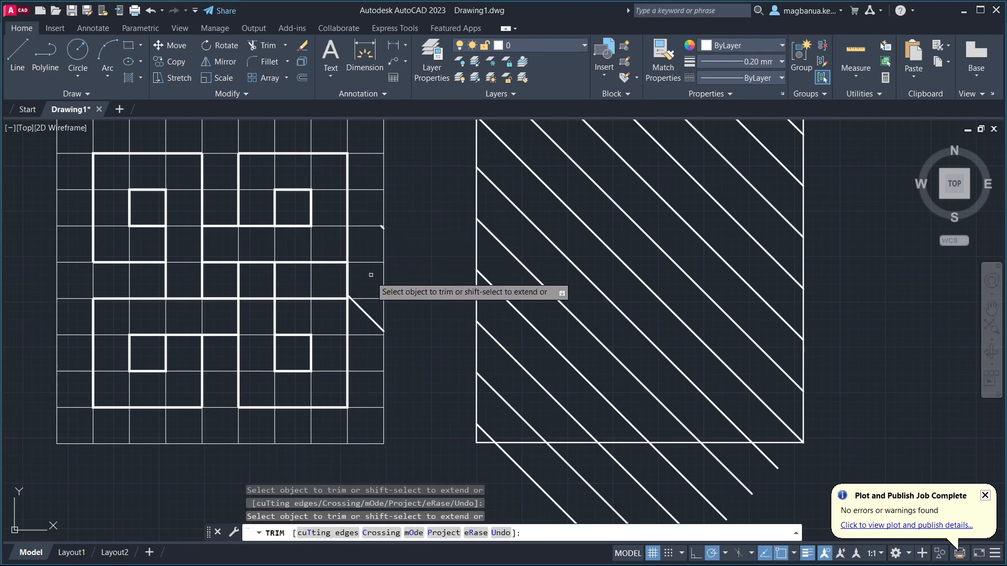
pyautogui.click(364, 316)
pyautogui.scroll(10, 351, 293)
pyautogui.click(326, 332)
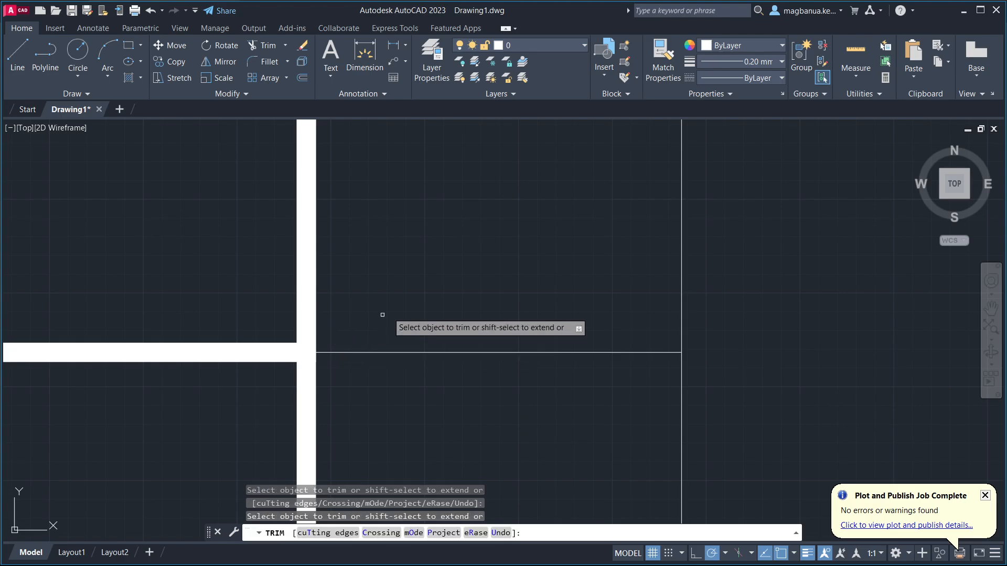
# Trim all the parallel line ends that extend below the square's bottom edge and end the Trim command
pyautogui.scroll(-12, 424, 292)
pyautogui.moveTo(515, 373); pyautogui.dragTo(477, 335, button='middle')
pyautogui.click(465, 359)
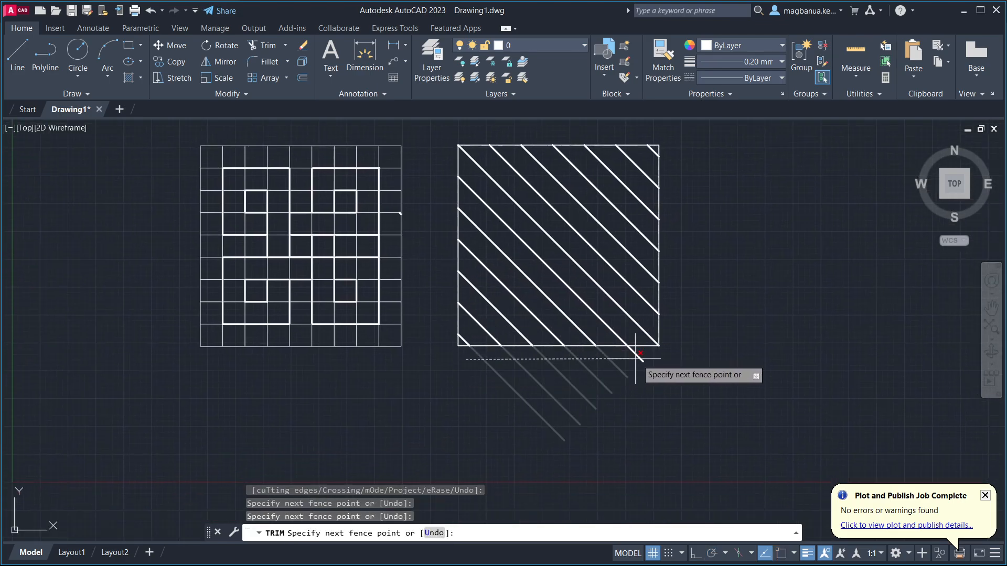
pyautogui.click(653, 369)
pyautogui.moveTo(567, 243); pyautogui.dragTo(540, 275, button='middle')
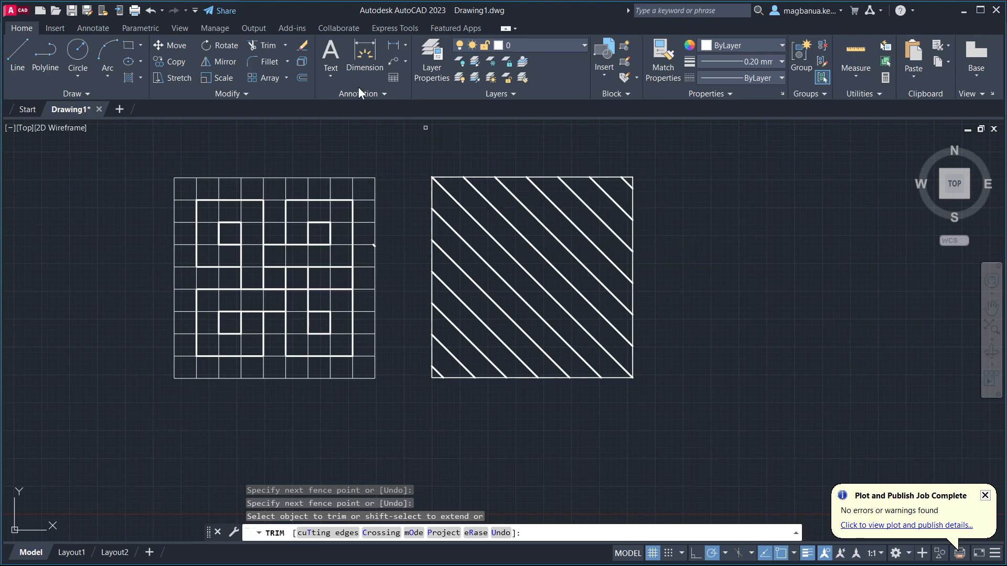
pyautogui.press('Escape')
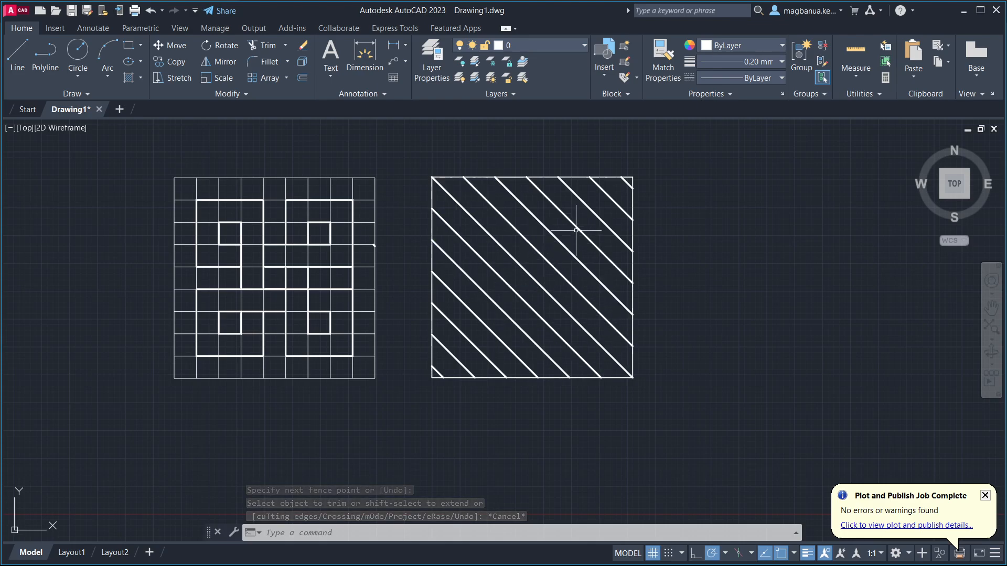
# Switch to the E1-Triangles and T-square PDF to check the chevron pattern, and return to the AutoCAD drawing
pyautogui.scroll(3, 559, 254)
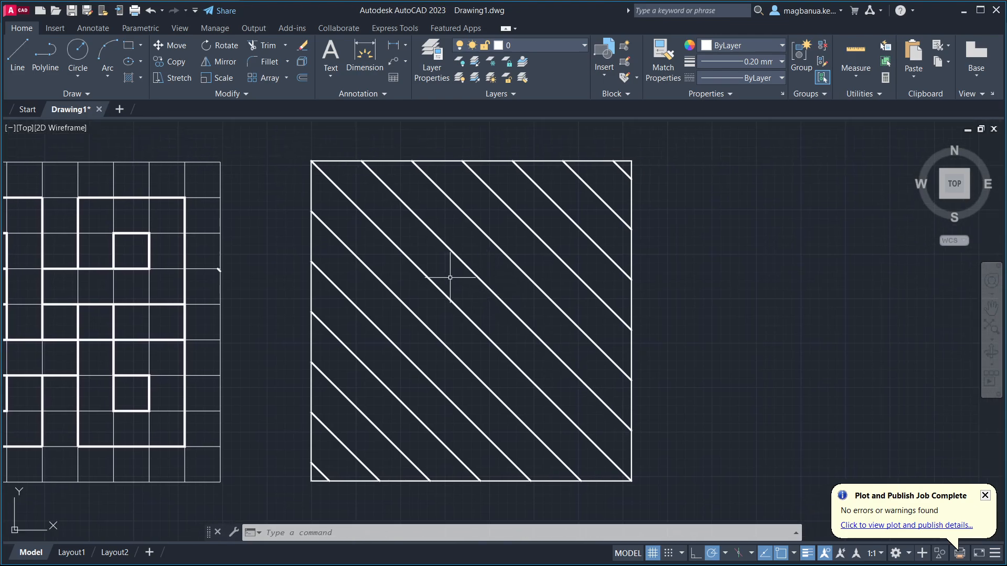
pyautogui.hotkey('alt', 'Tab')
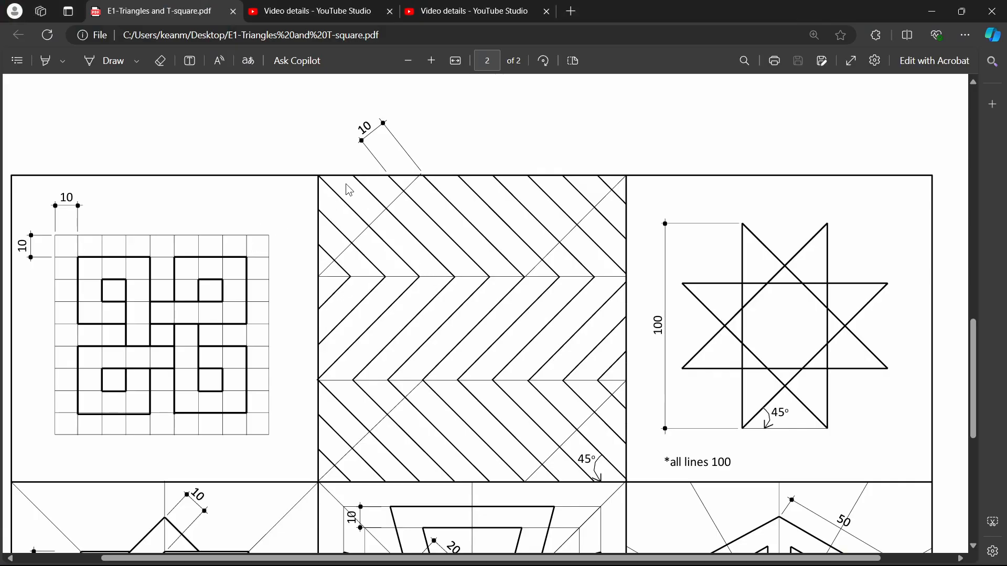
pyautogui.hotkey('alt', 'Tab')
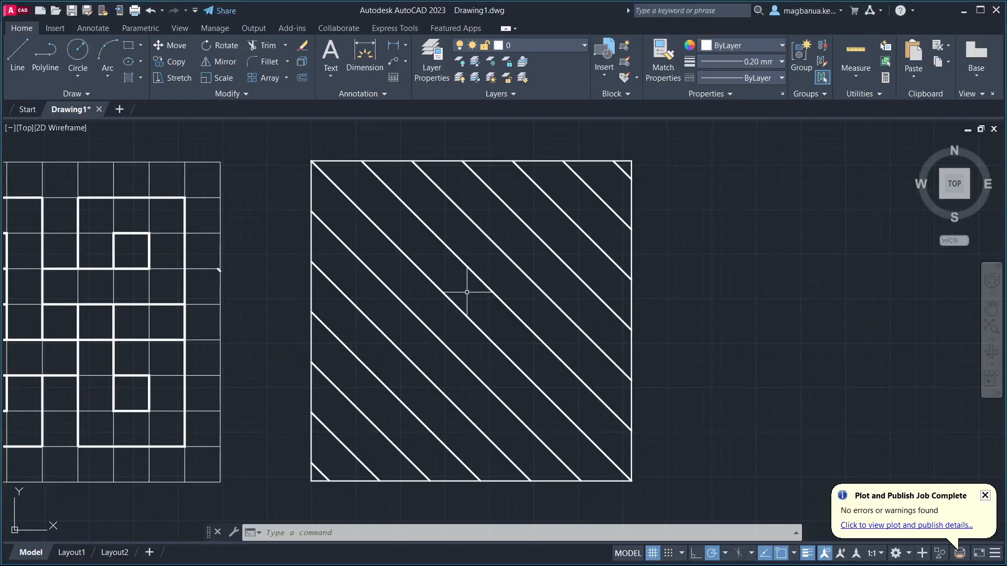
pyautogui.moveTo(432, 269); pyautogui.dragTo(418, 295, button='middle')
pyautogui.moveTo(526, 286); pyautogui.dragTo(552, 369, button='middle')
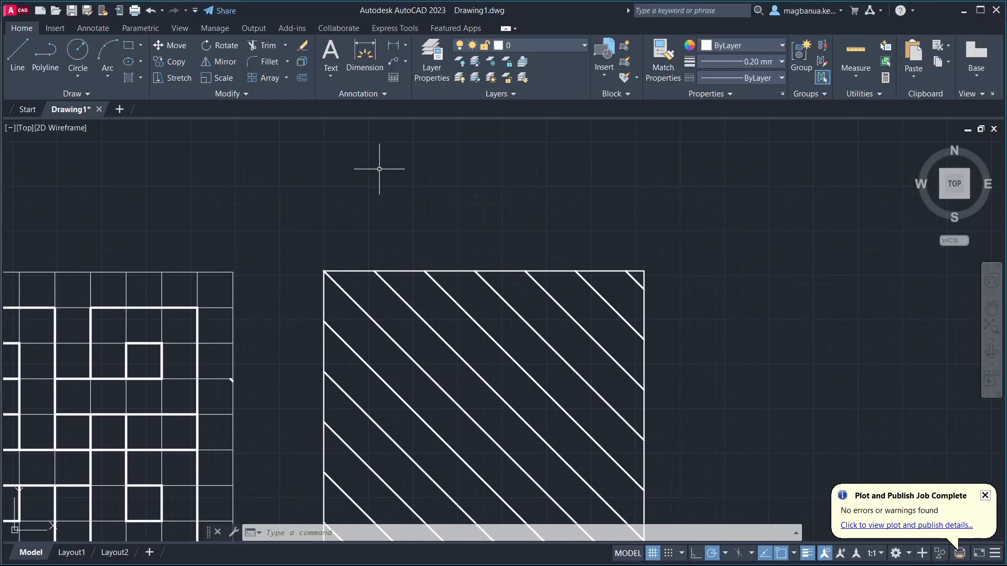
pyautogui.moveTo(409, 293); pyautogui.dragTo(336, 218, button='middle')
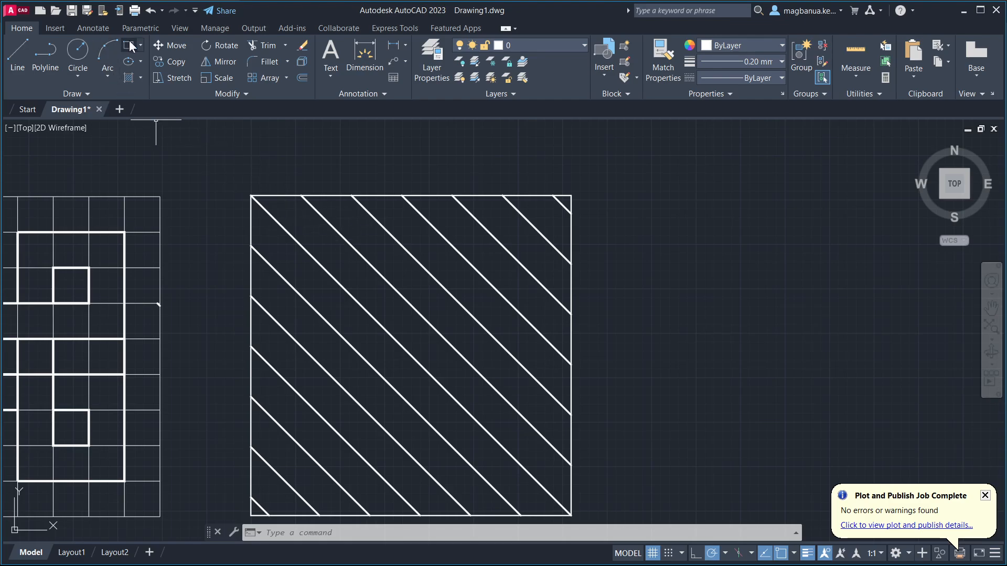
pyautogui.click(21, 43)
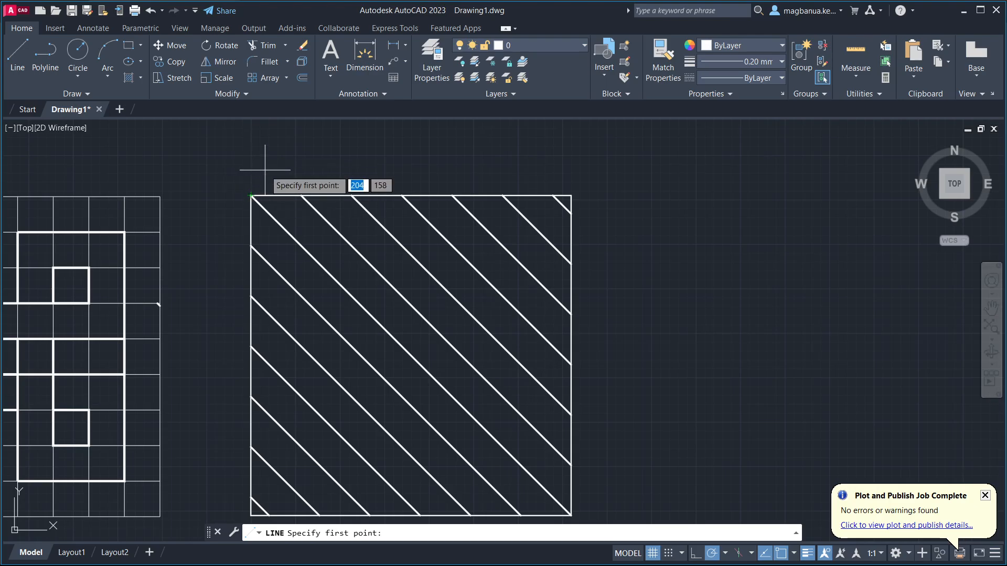
pyautogui.hotkey('alt', 'Tab')
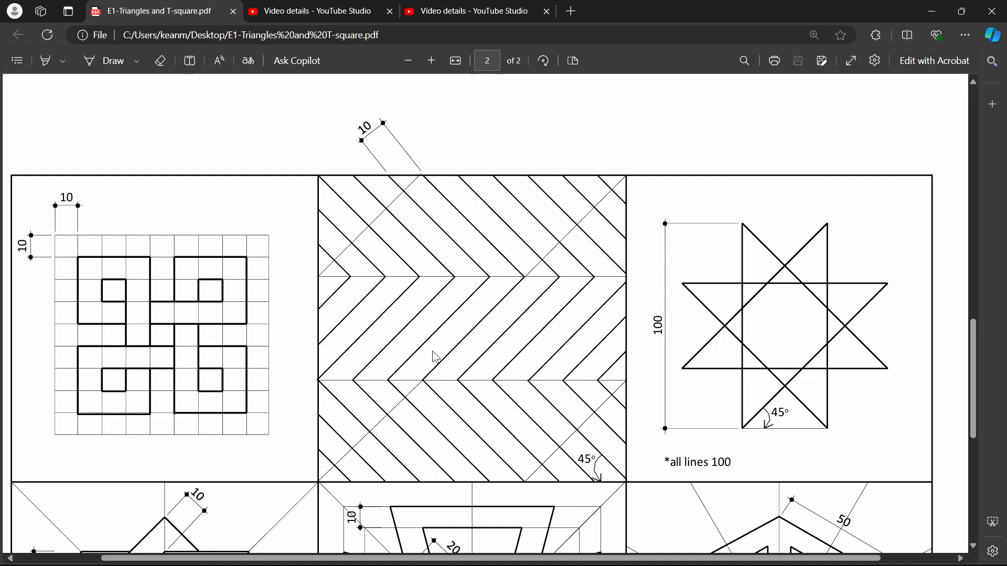
pyautogui.hotkey('alt', 'Tab')
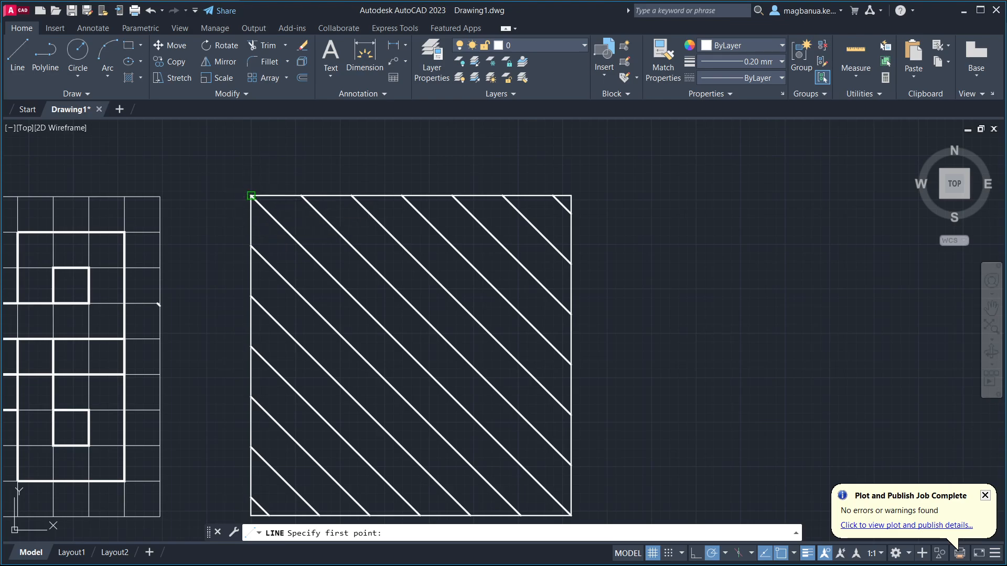
pyautogui.click(251, 195)
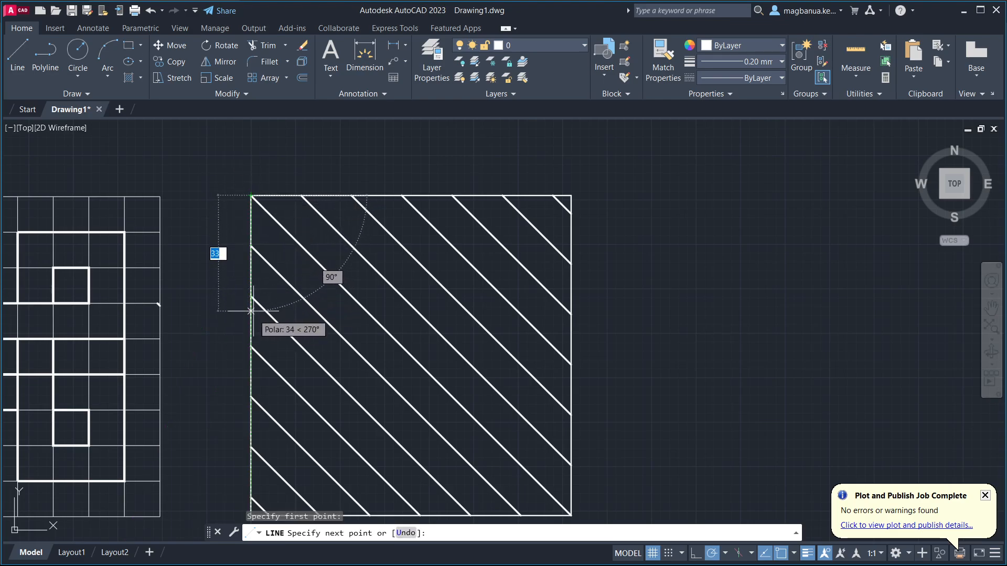
pyautogui.press('Escape')
# Draw connected lines from the square's upper-left corner 30 down, across to the right edge, 30 down, and back across to the left edge
pyautogui.click(18, 55)
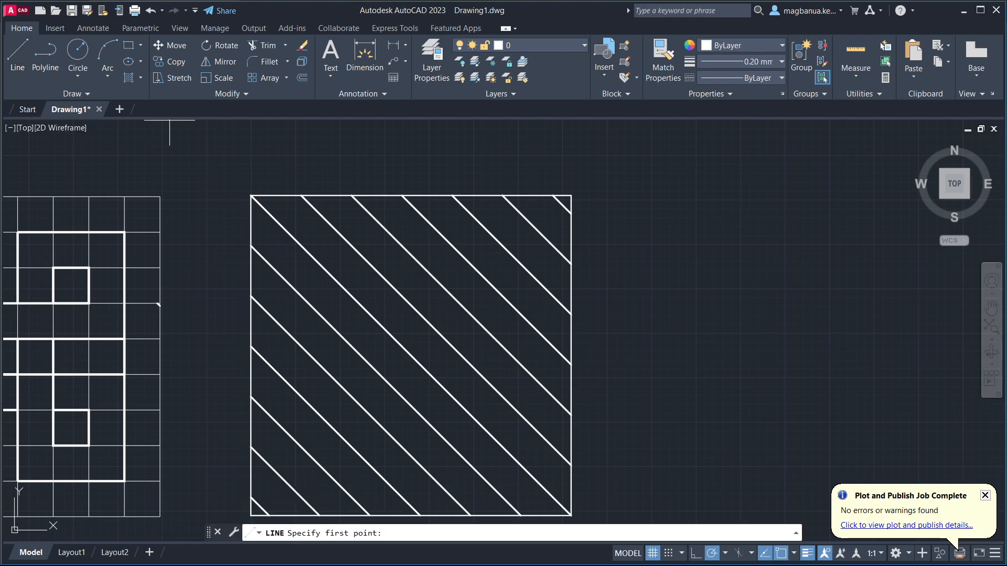
pyautogui.click(251, 196)
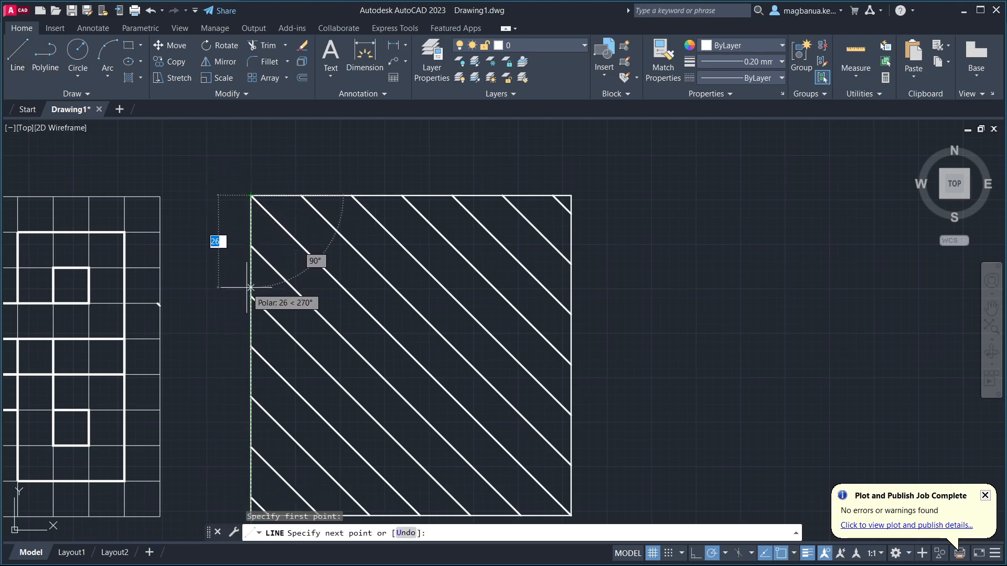
pyautogui.press('Return')
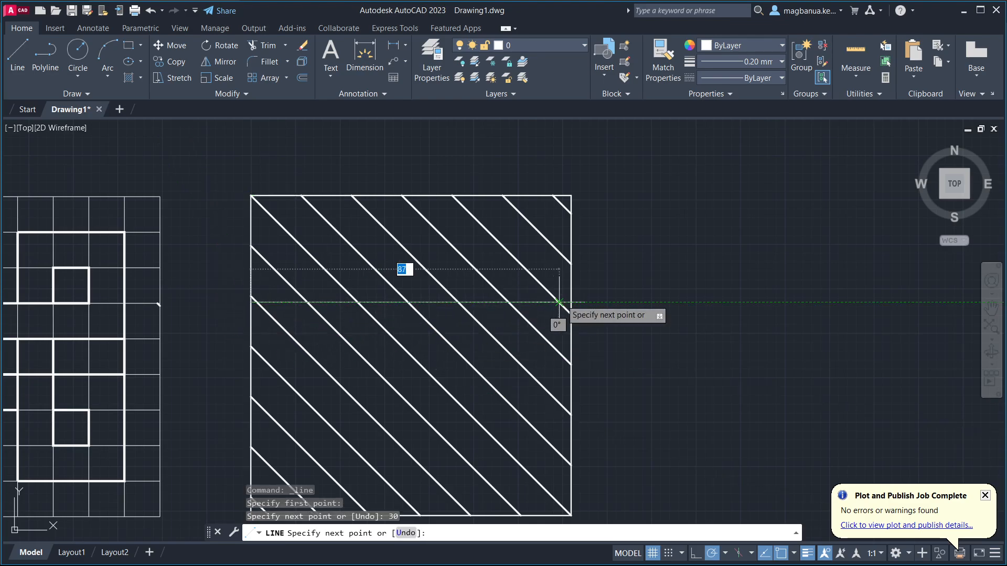
pyautogui.click(570, 303)
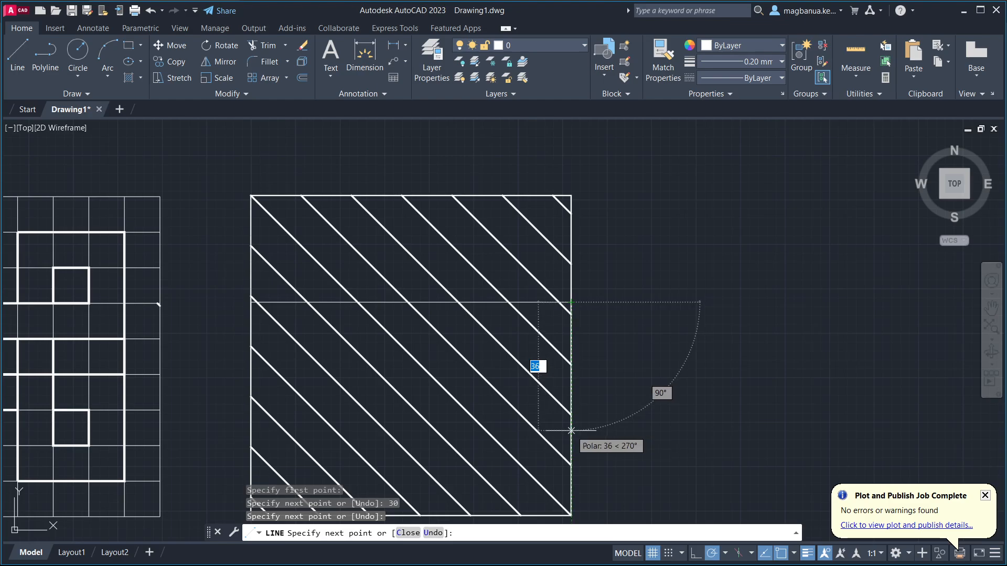
pyautogui.write('30')
pyautogui.press('Return')
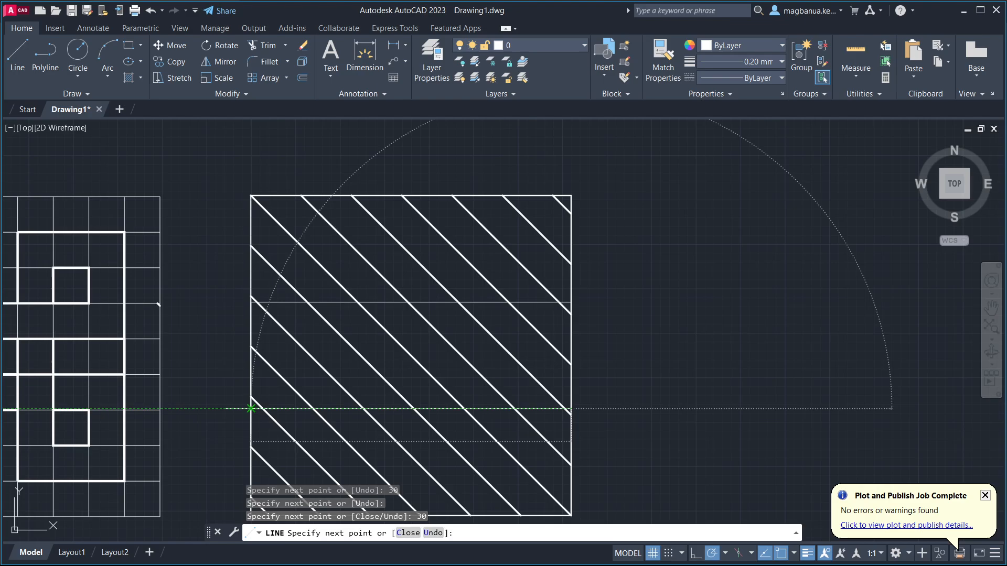
pyautogui.press('Escape')
pyautogui.moveTo(412, 365); pyautogui.dragTo(438, 319, button='middle')
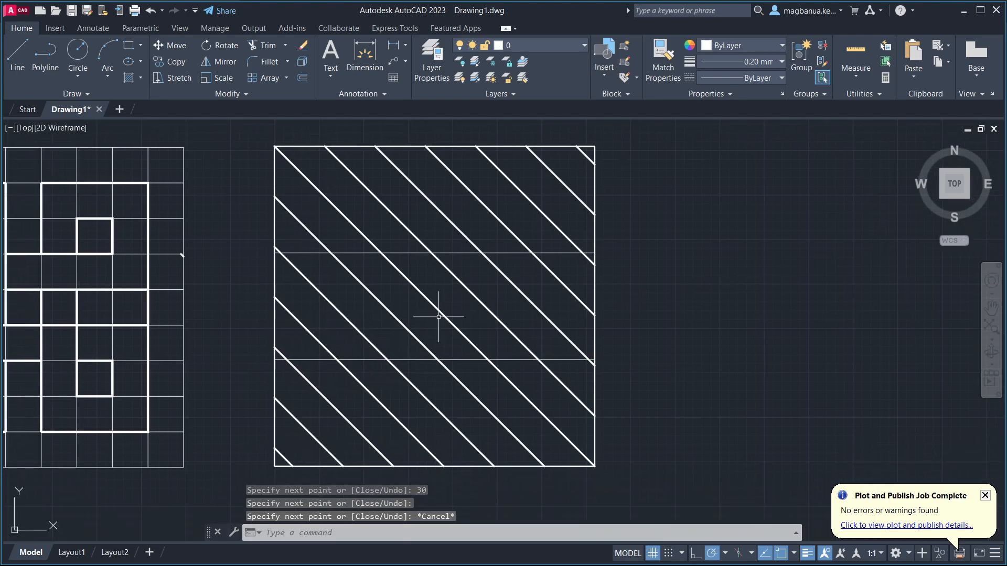
# Compare where the diagonals meet the upper horizontal line with the chevron pattern in the PDF
pyautogui.hotkey('alt', 'Tab')
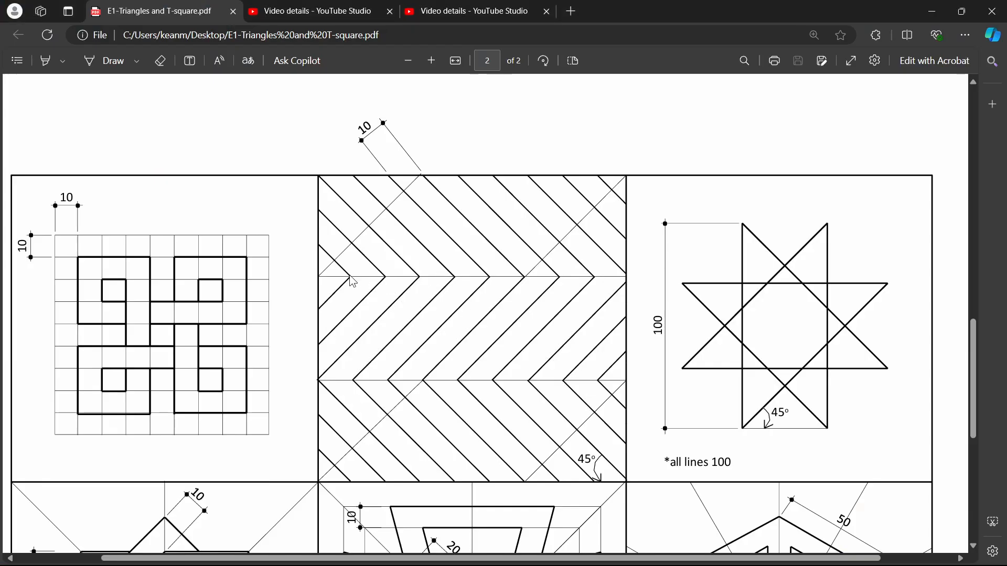
pyautogui.hotkey('alt', 'Tab')
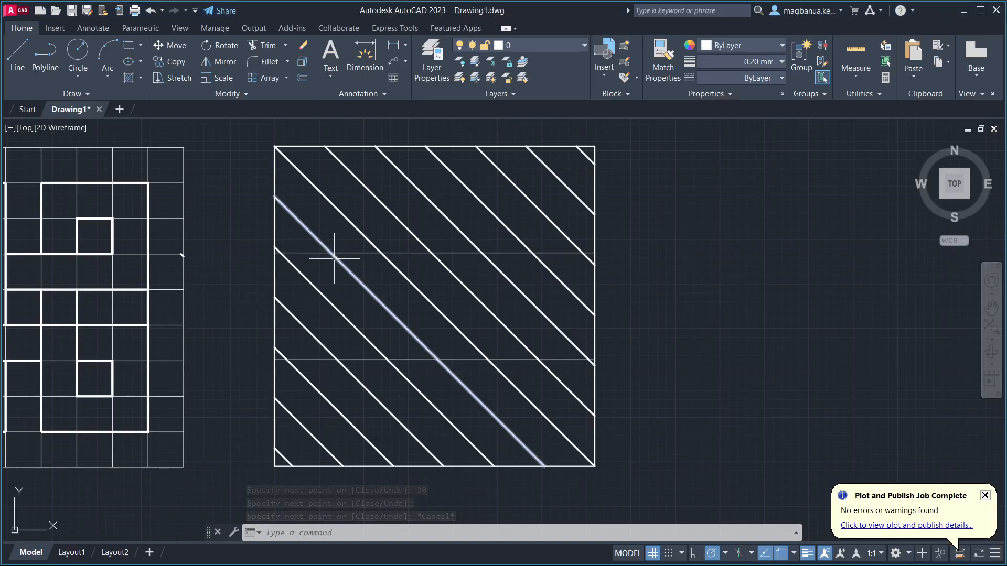
pyautogui.scroll(4, 358, 291)
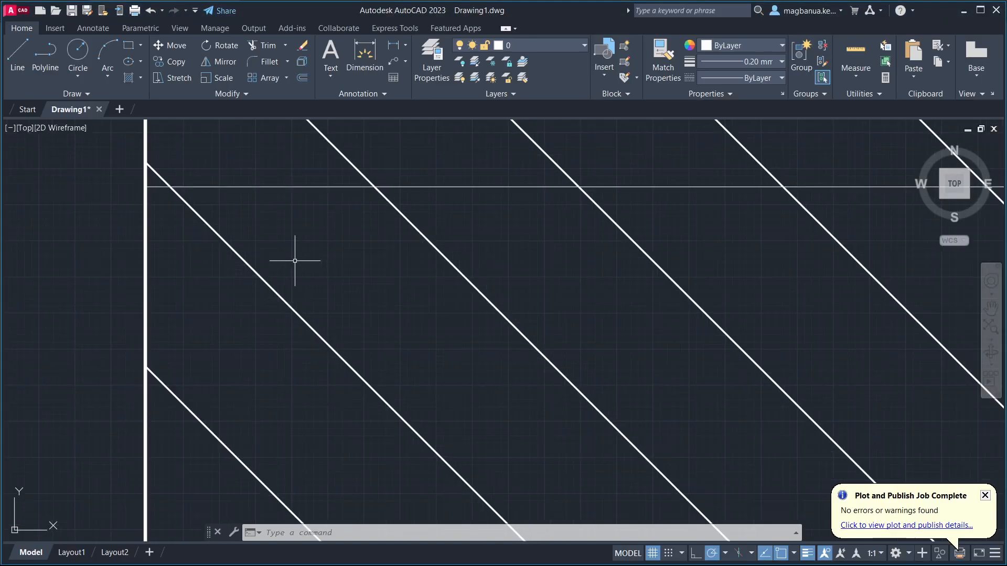
pyautogui.hotkey('alt', 'Tab')
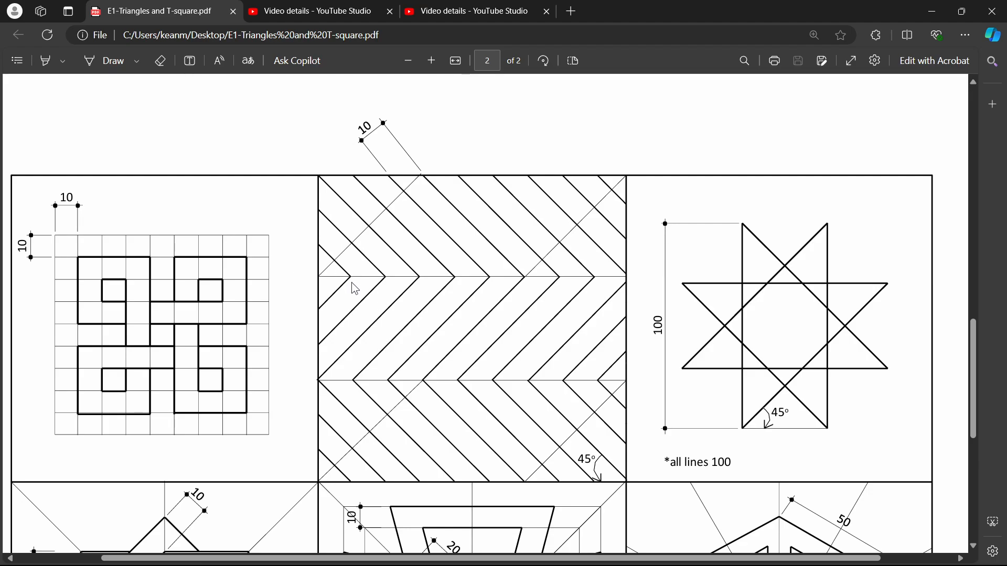
pyautogui.hotkey('alt', 'Tab')
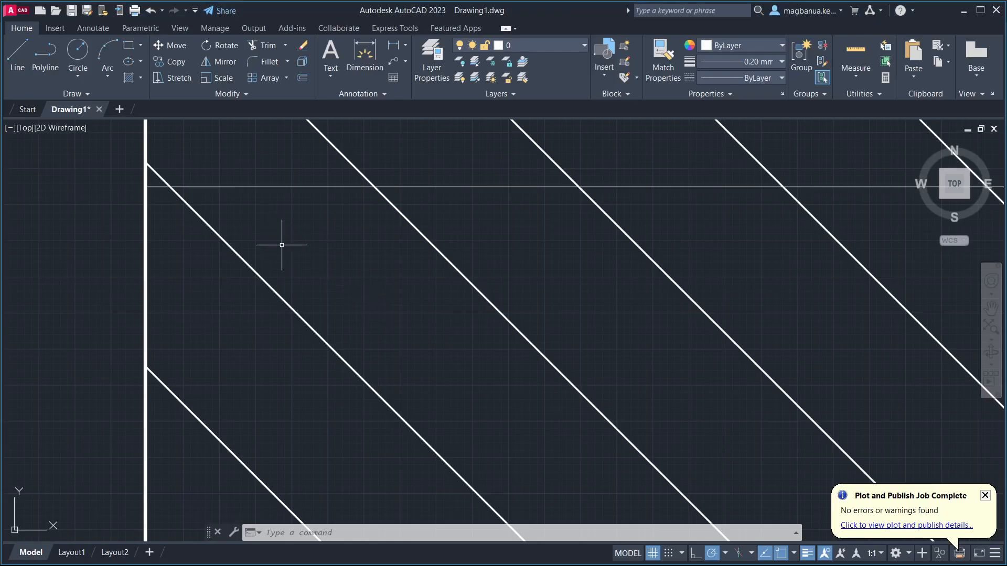
pyautogui.moveTo(281, 240)
pyautogui.mouseDown(button='middle')
pyautogui.moveTo(364, 328)
pyautogui.moveTo(401, 341)
pyautogui.moveTo(389, 294)
pyautogui.mouseUp(button='middle')
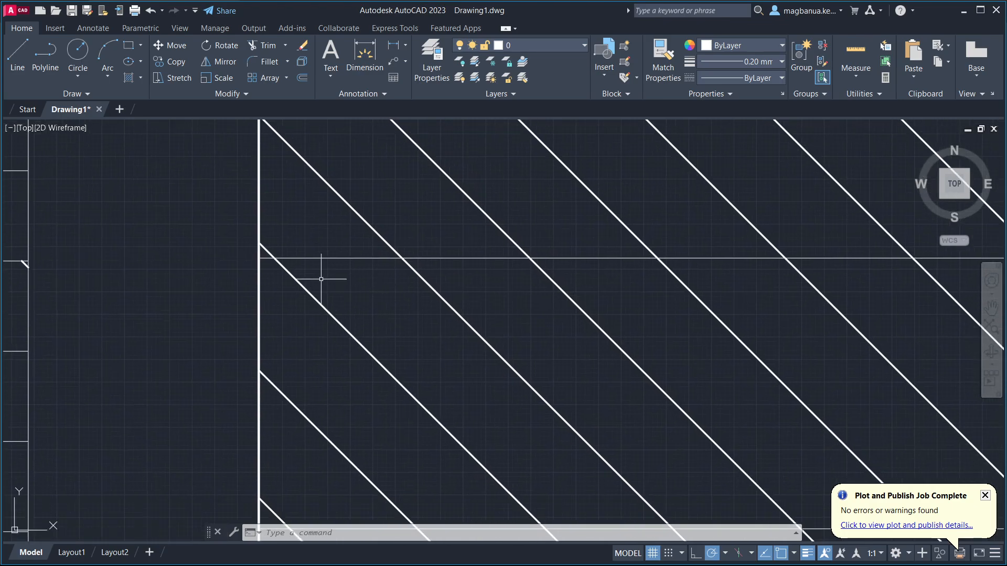
pyautogui.scroll(2, 321, 271)
pyautogui.moveTo(321, 273); pyautogui.dragTo(333, 353, button='middle')
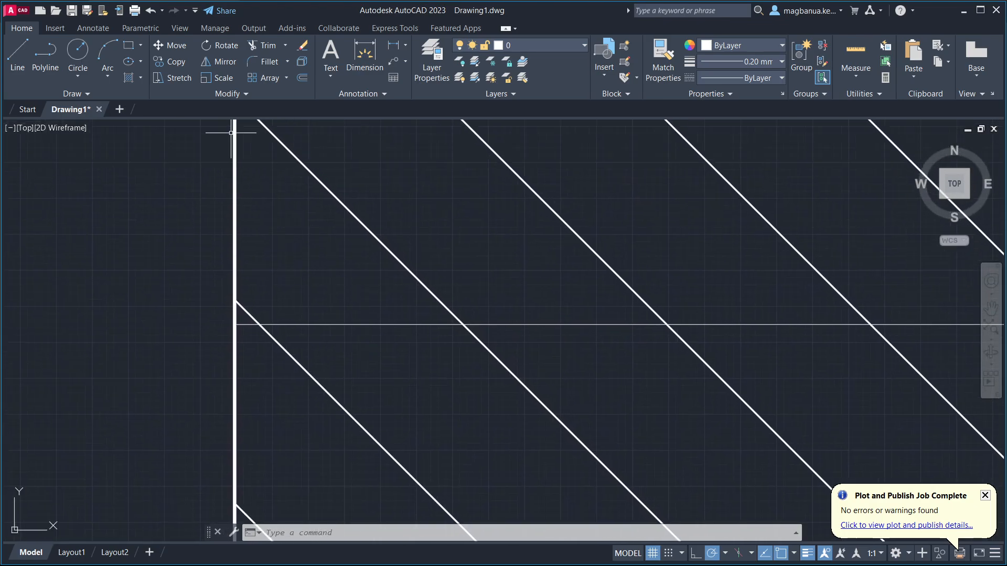
# Trim away all the diagonal segments between the two horizontal lines to empty the square's middle band
pyautogui.click(267, 48)
pyautogui.scroll(-6, 340, 281)
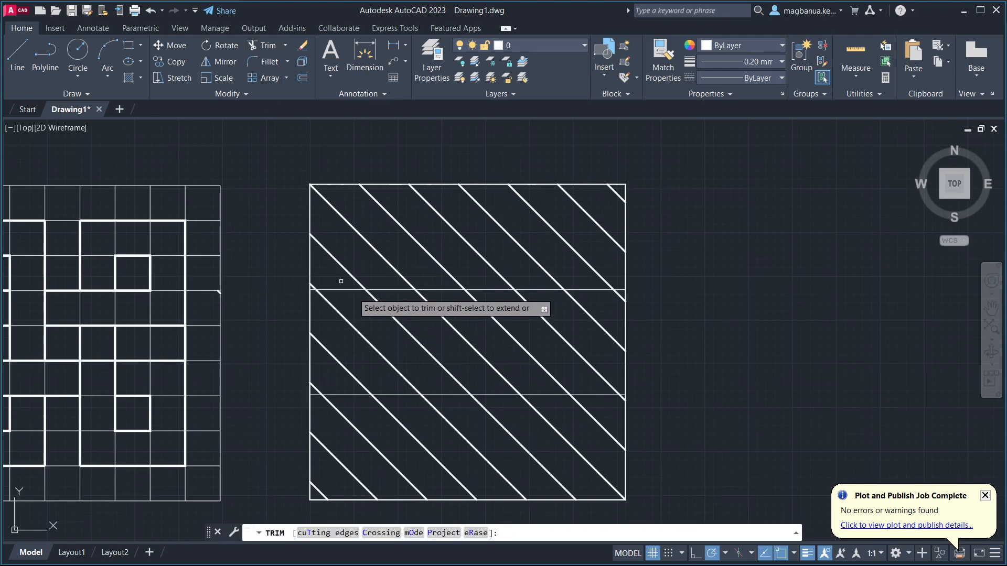
pyautogui.click(298, 366)
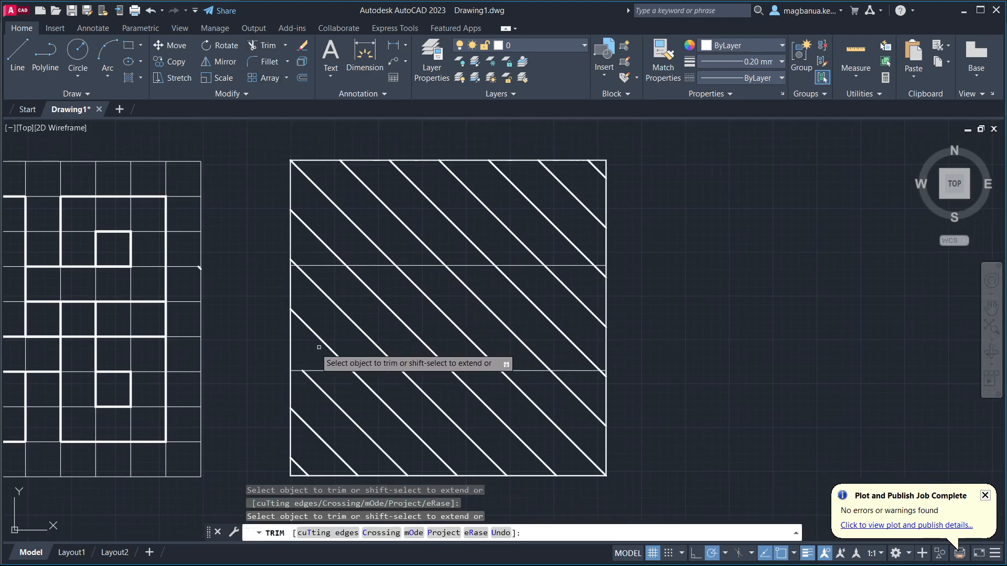
pyautogui.moveTo(305, 350)
pyautogui.mouseDown()
pyautogui.moveTo(459, 294)
pyautogui.moveTo(604, 278)
pyautogui.mouseUp()
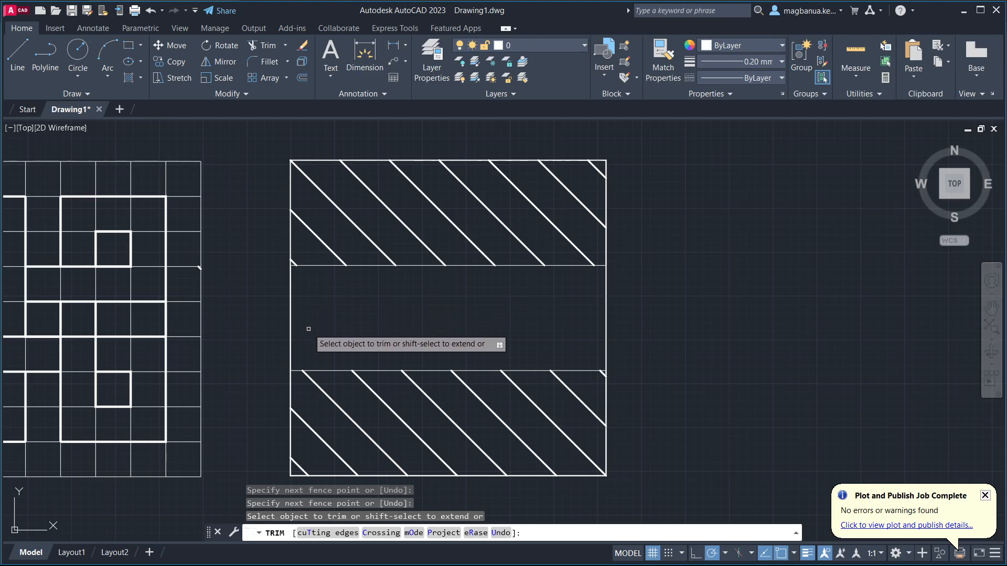
# Check how the middle band's lines connect at the horizontal lines in the PDF's chevron pattern, and return to the drawing
pyautogui.hotkey('alt', 'Tab')
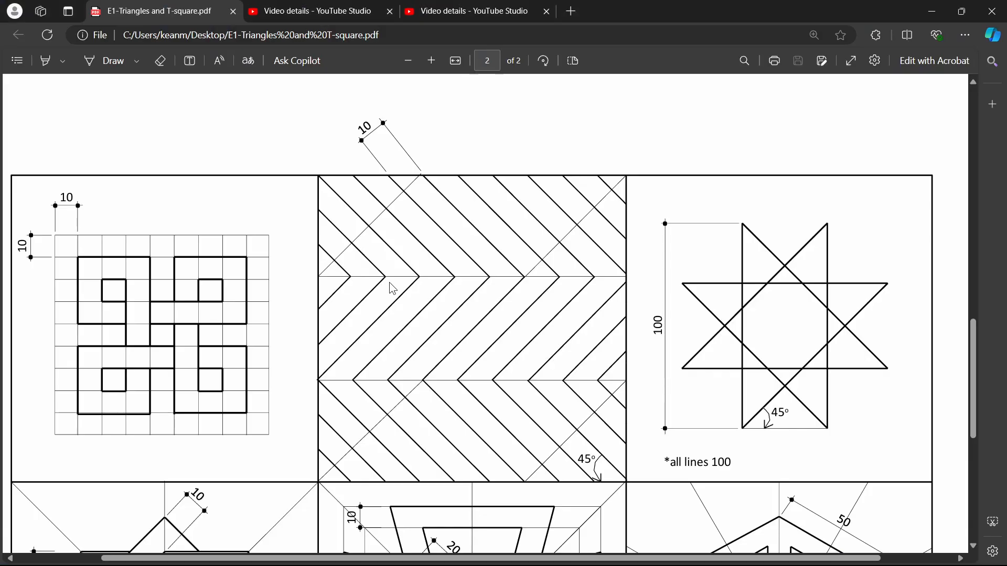
pyautogui.hotkey('alt', 'Tab')
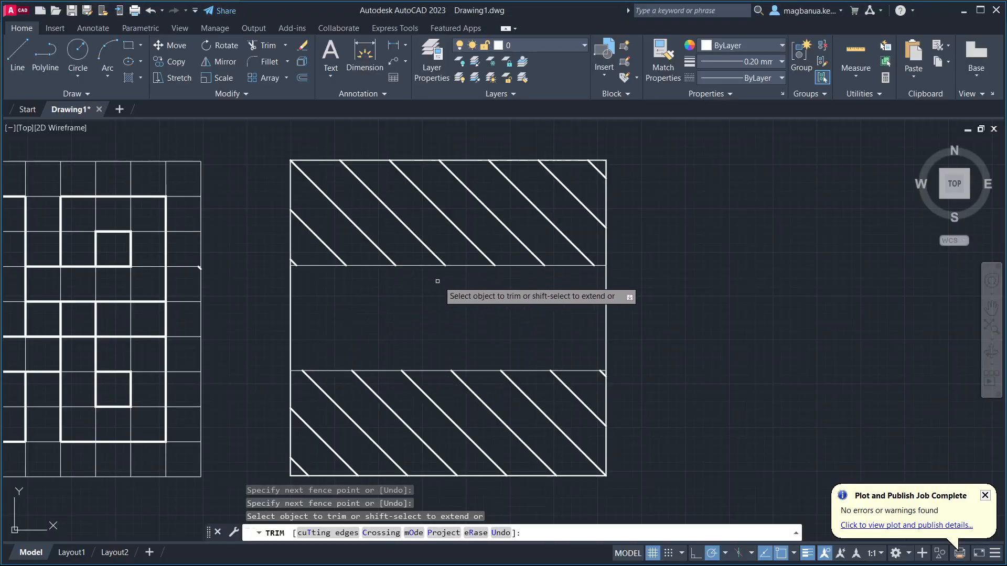
pyautogui.hotkey('alt', 'Tab')
pyautogui.hotkey('alt', 'Tab')
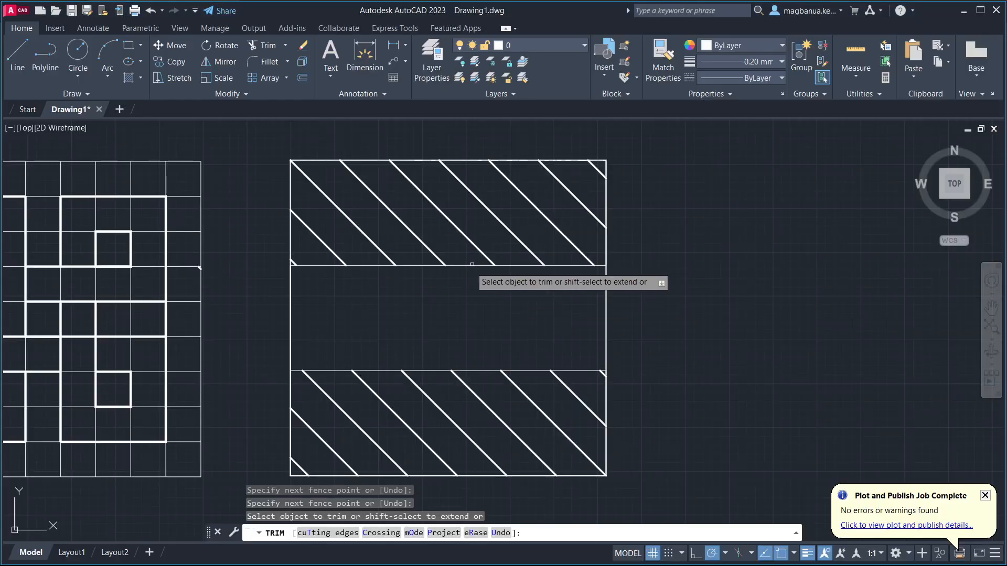
# Draw a line across the middle band from the lower end of the fifth upper diagonal to the top of the third lower diagonal
pyautogui.click(17, 51)
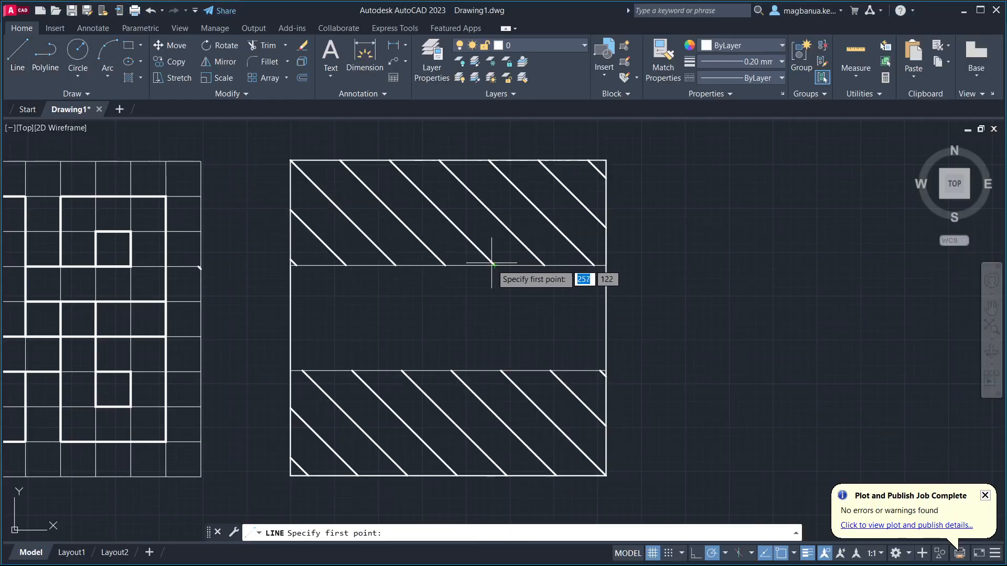
pyautogui.click(494, 265)
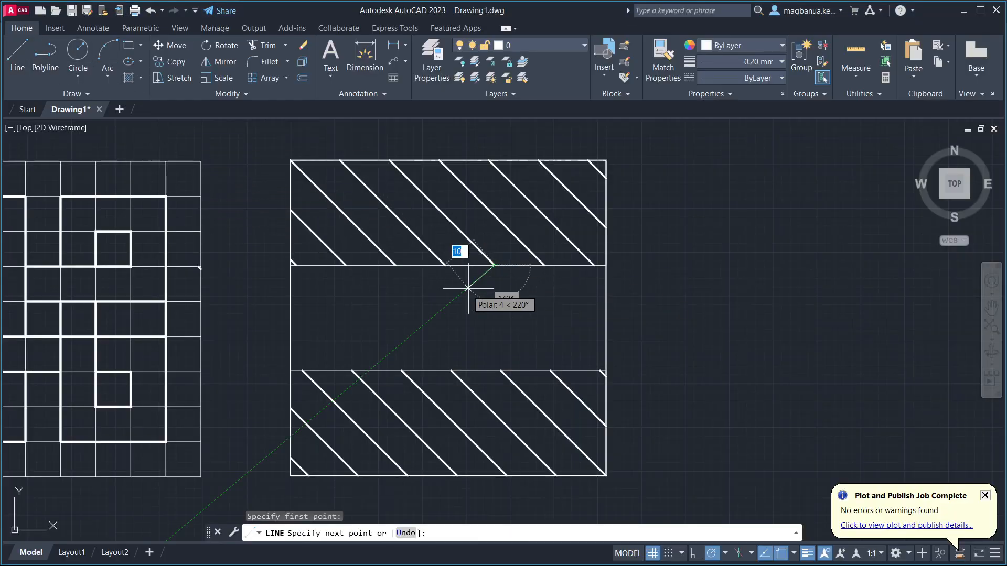
pyautogui.click(406, 371)
pyautogui.press('Escape')
pyautogui.scroll(2, 538, 327)
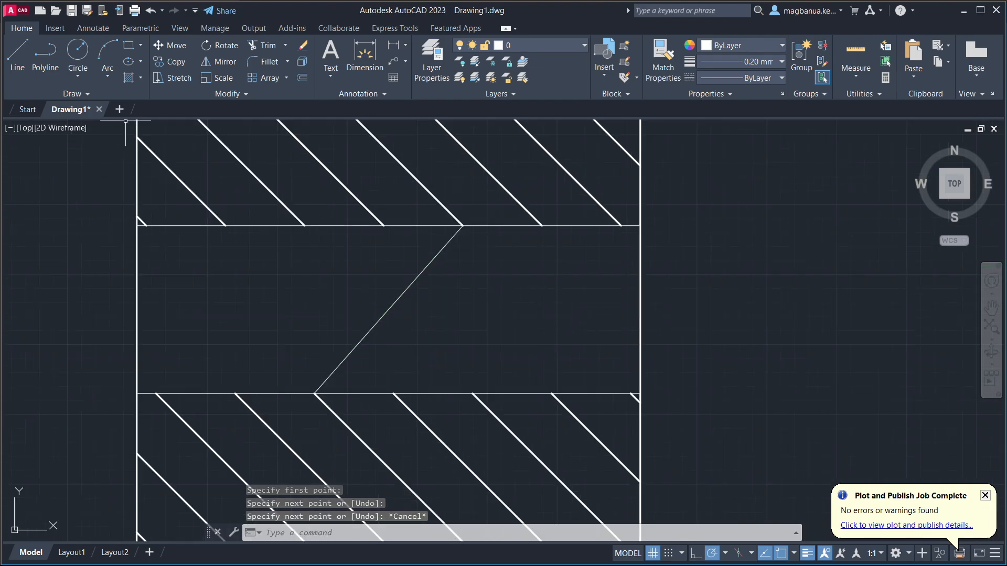
# Draw a line across the middle band connecting the sixth upper diagonal's lower end to the fourth lower diagonal's top end
pyautogui.click(25, 52)
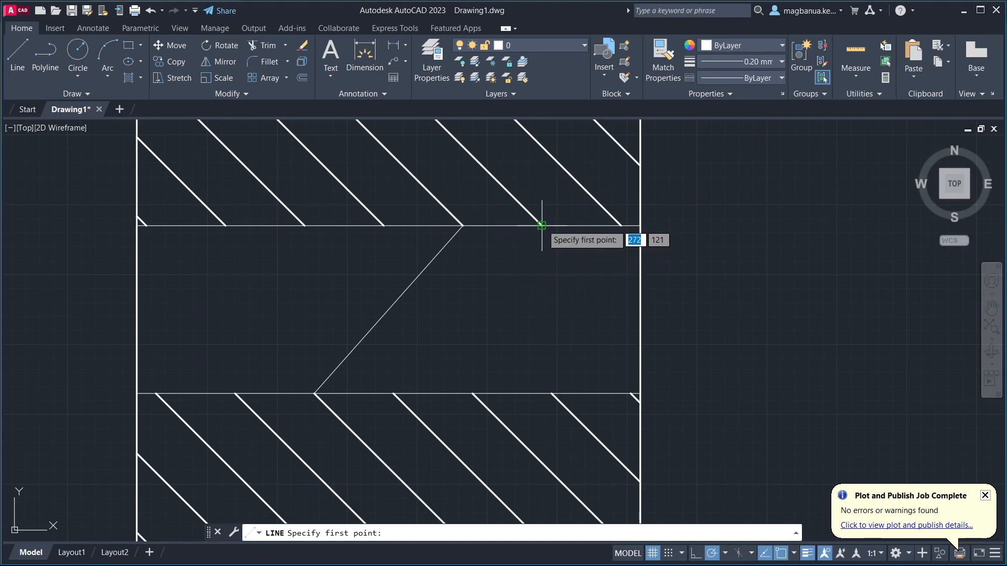
pyautogui.press('Escape')
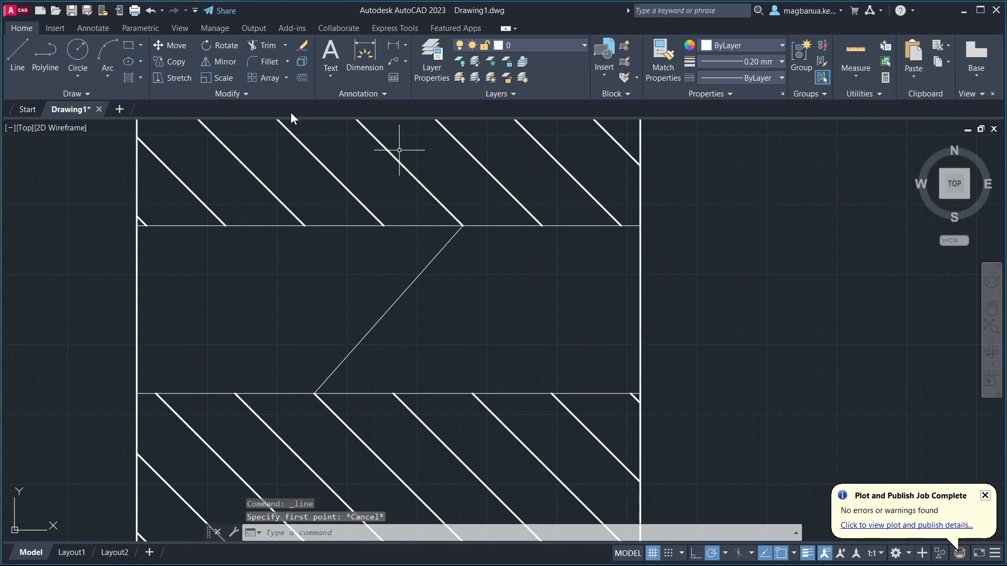
pyautogui.click(18, 53)
pyautogui.click(542, 225)
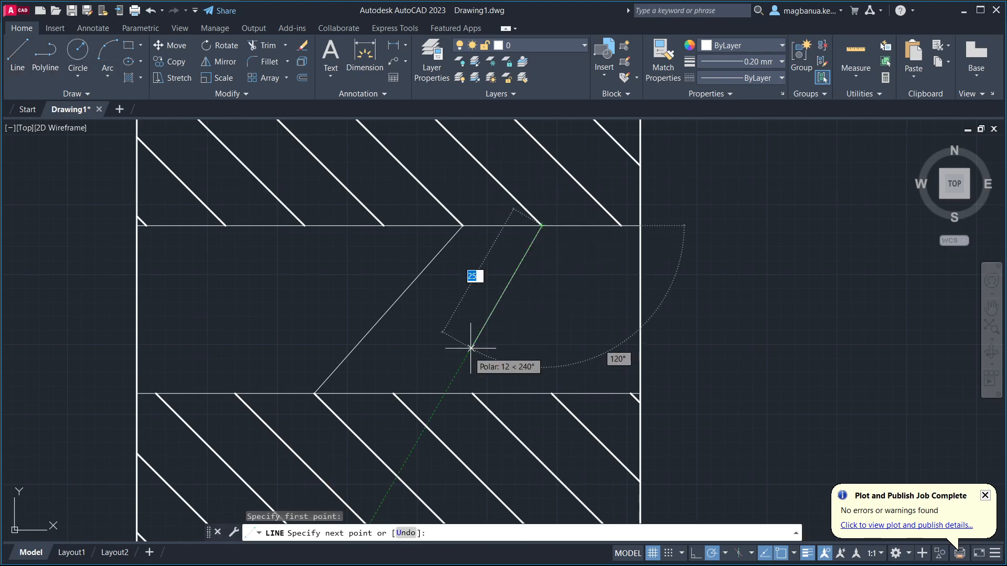
pyautogui.click(390, 393)
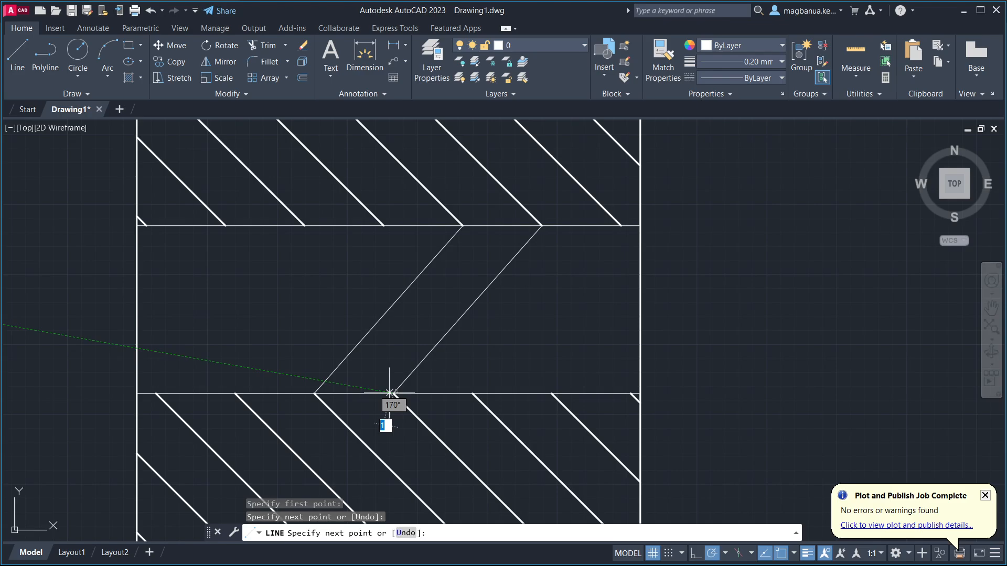
pyautogui.press('Escape')
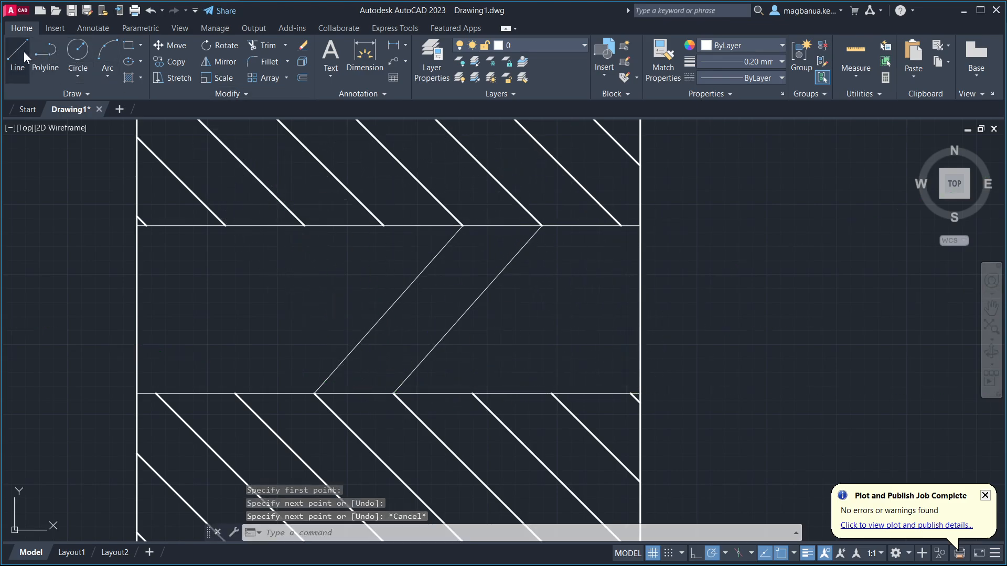
# Connect the seventh upper diagonal's lower end to the fifth lower diagonal's top end with a line across the middle band
pyautogui.click(24, 51)
pyautogui.click(621, 225)
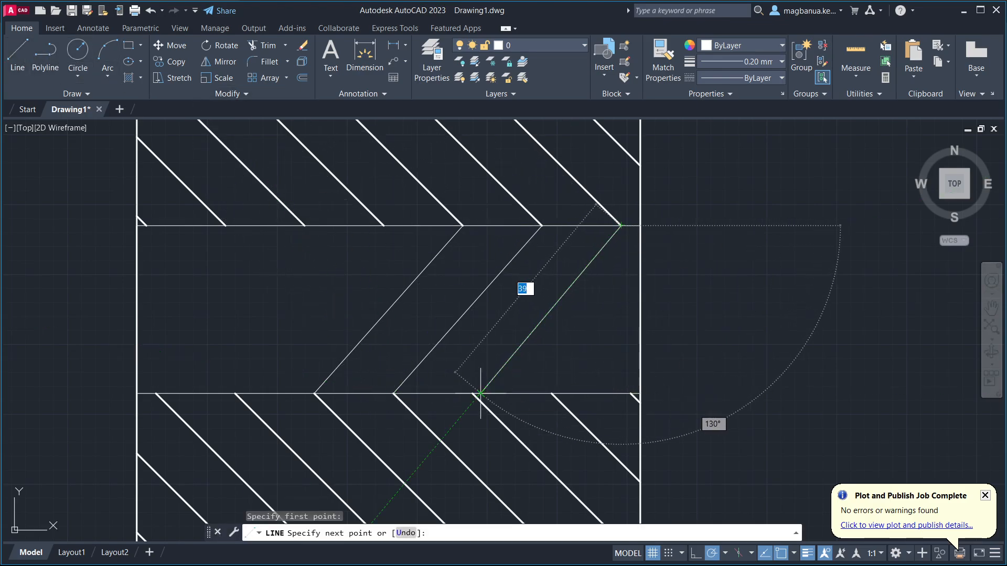
pyautogui.scroll(4, 477, 394)
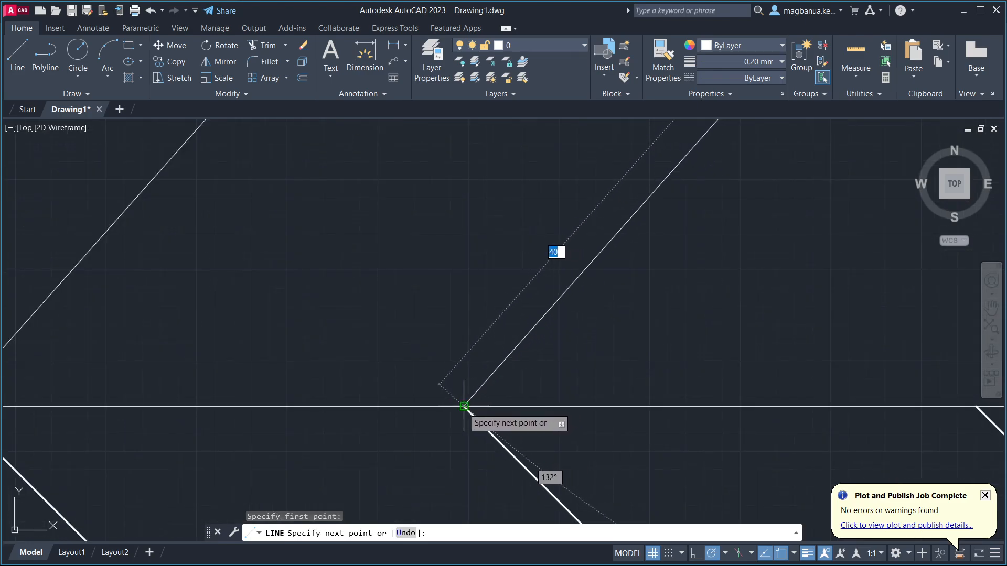
pyautogui.click(463, 406)
pyautogui.scroll(-3, 546, 381)
pyautogui.press('Escape')
pyautogui.scroll(-3, 348, 286)
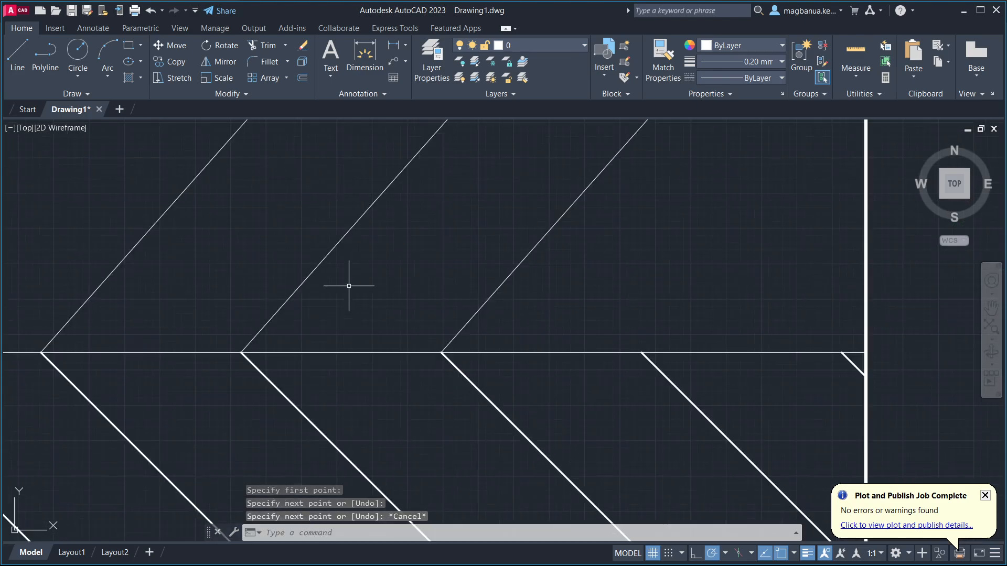
# Draw a line about 25 long at 50° from the sixth lower diagonal's top end up to the square's right edge
pyautogui.click(27, 53)
pyautogui.moveTo(670, 334)
pyautogui.mouseDown(button='middle')
pyautogui.moveTo(616, 364)
pyautogui.moveTo(502, 397)
pyautogui.mouseUp(button='middle')
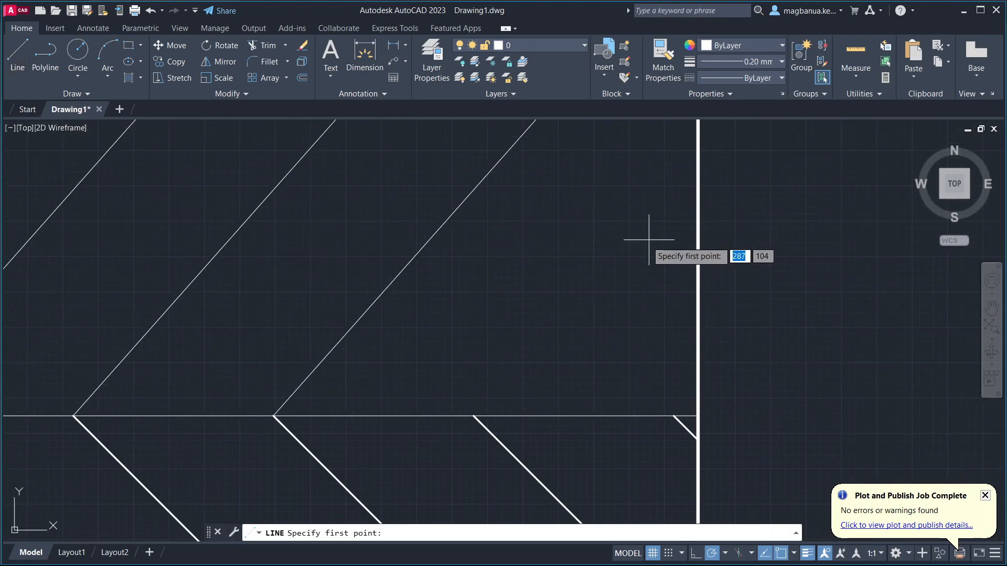
pyautogui.moveTo(672, 228); pyautogui.dragTo(658, 323, button='middle')
pyautogui.scroll(-2, 662, 303)
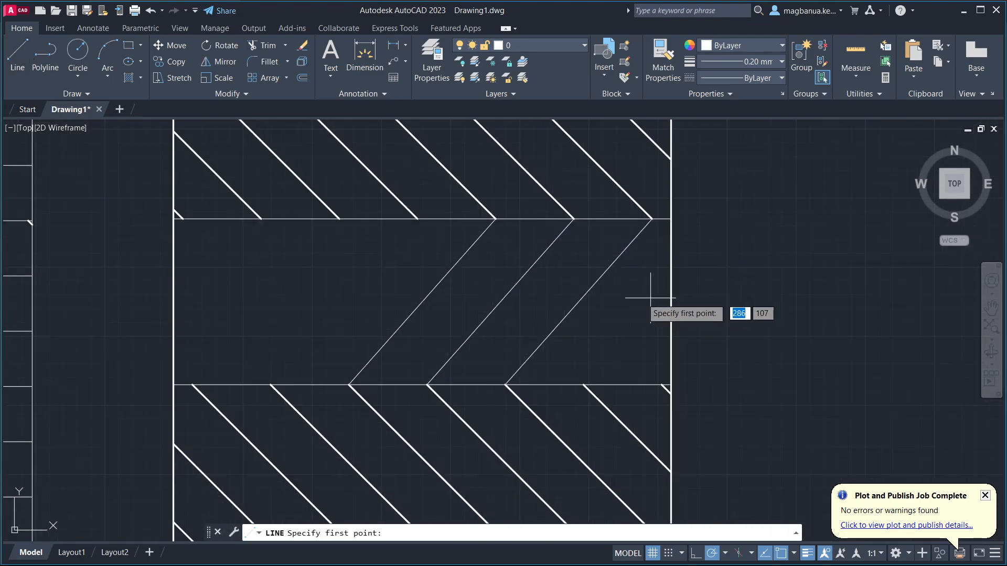
pyautogui.click(583, 385)
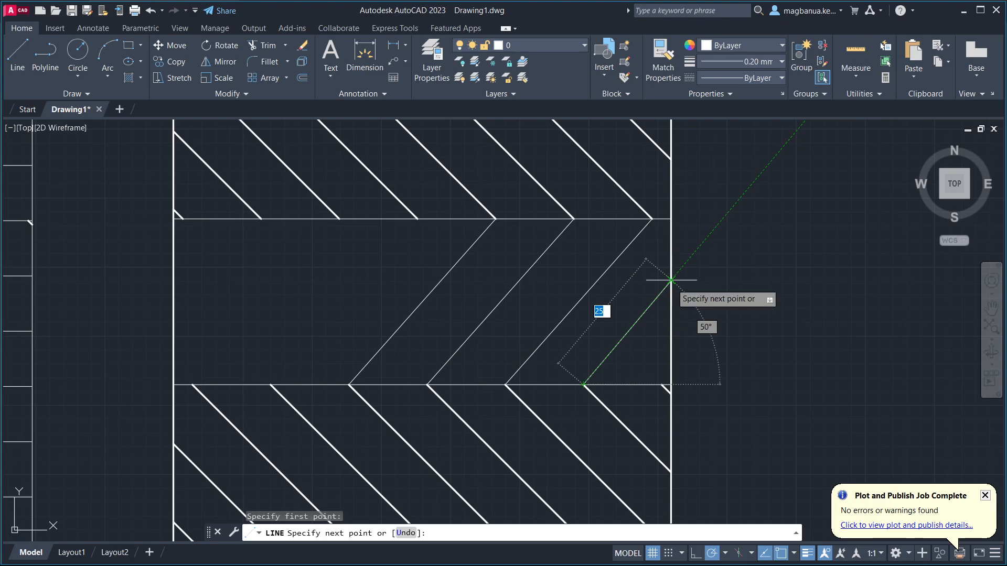
pyautogui.click(671, 281)
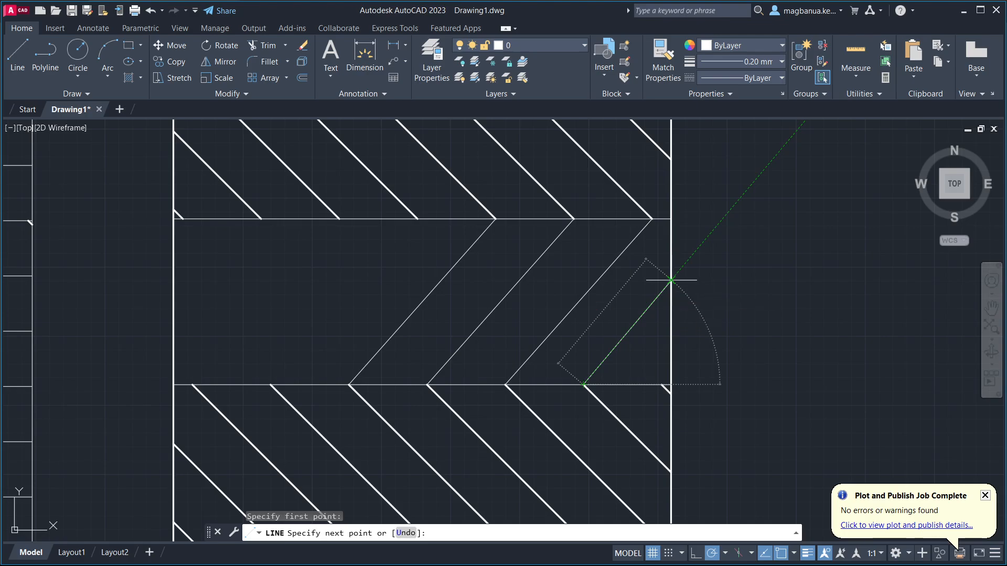
pyautogui.press('Escape')
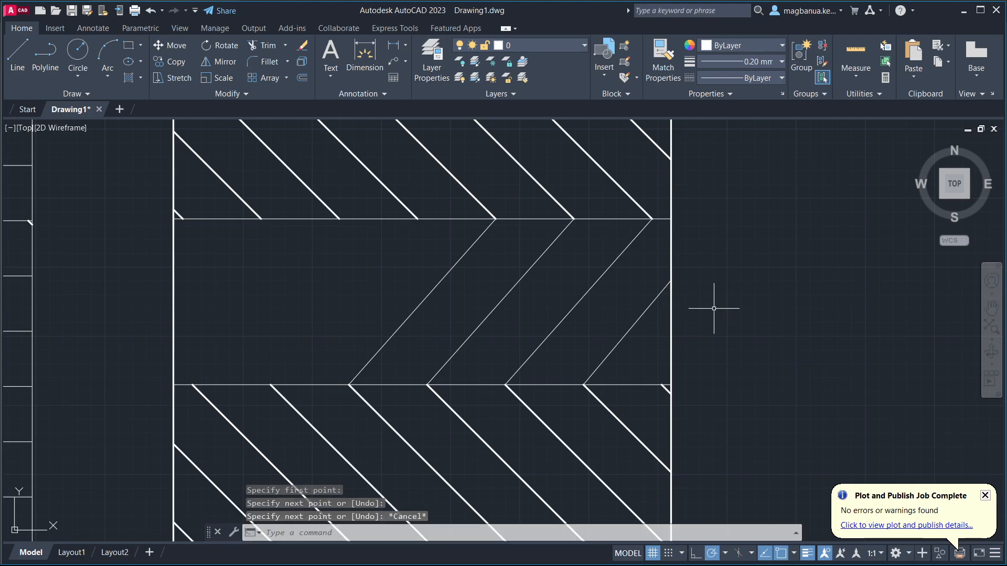
# Measure the angles of the middle band's short line at the right edge and the lower diagonals, and compare them with the PDF pattern
pyautogui.click(851, 46)
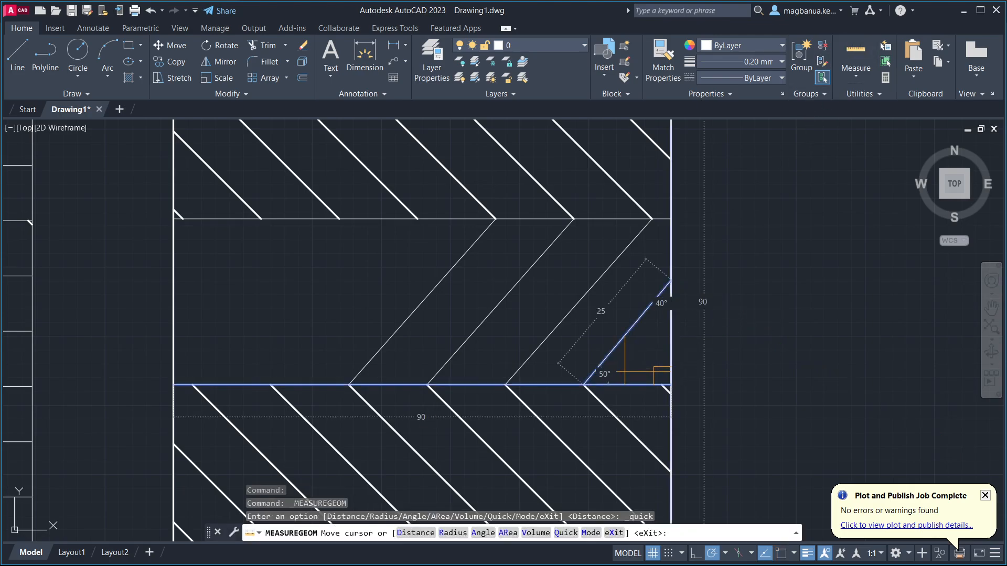
pyautogui.press('Escape')
pyautogui.moveTo(675, 386)
pyautogui.mouseDown(button='middle')
pyautogui.moveTo(636, 135)
pyautogui.moveTo(627, 359)
pyautogui.mouseUp(button='middle')
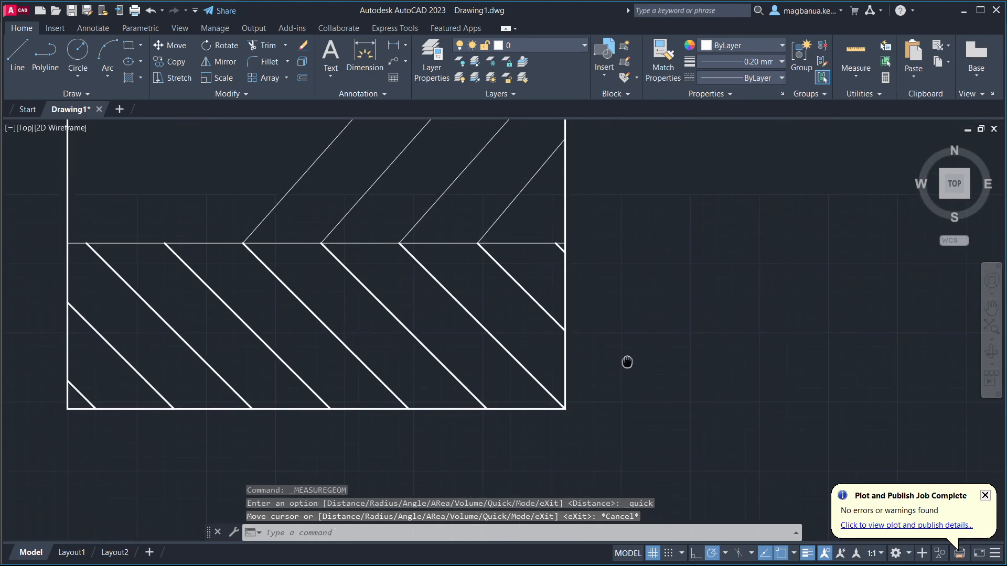
pyautogui.click(847, 51)
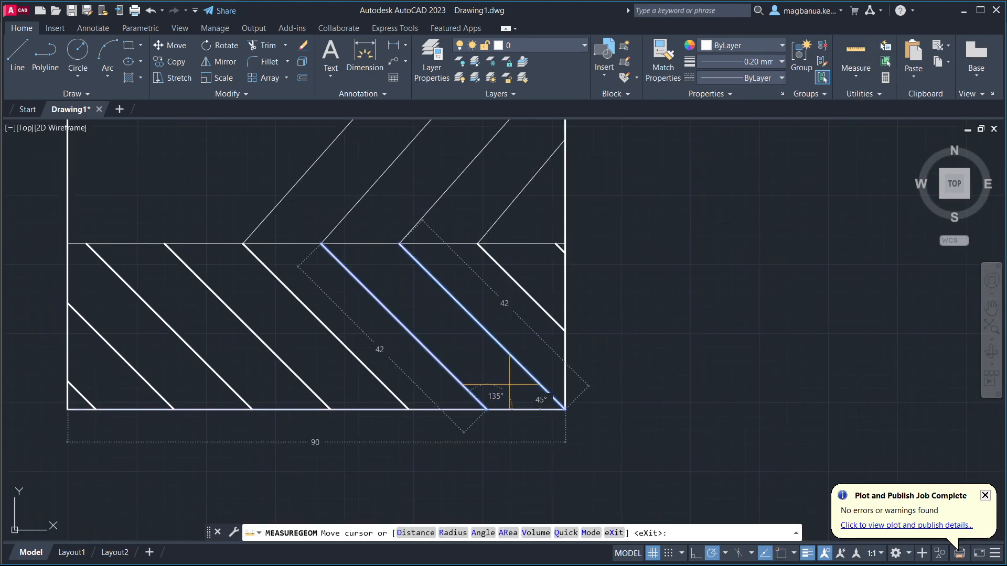
pyautogui.hotkey('alt', 'Tab')
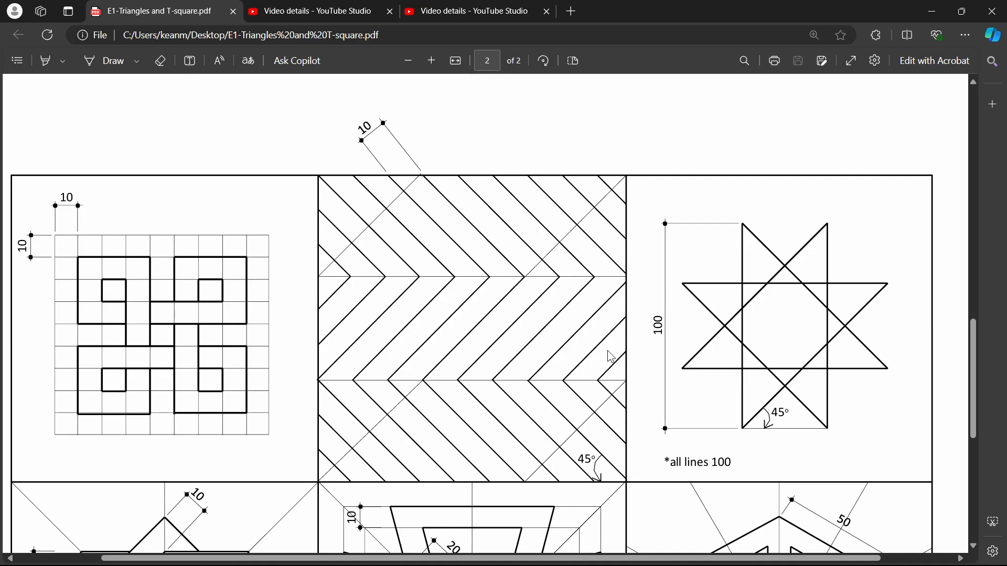
pyautogui.hotkey('alt', 'Tab')
pyautogui.scroll(2, 587, 341)
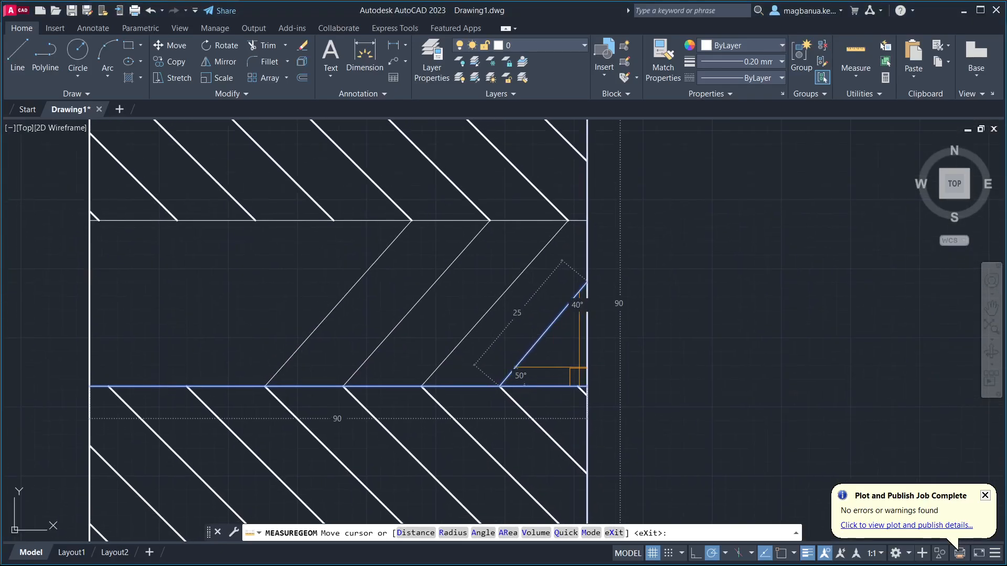
pyautogui.press('Escape')
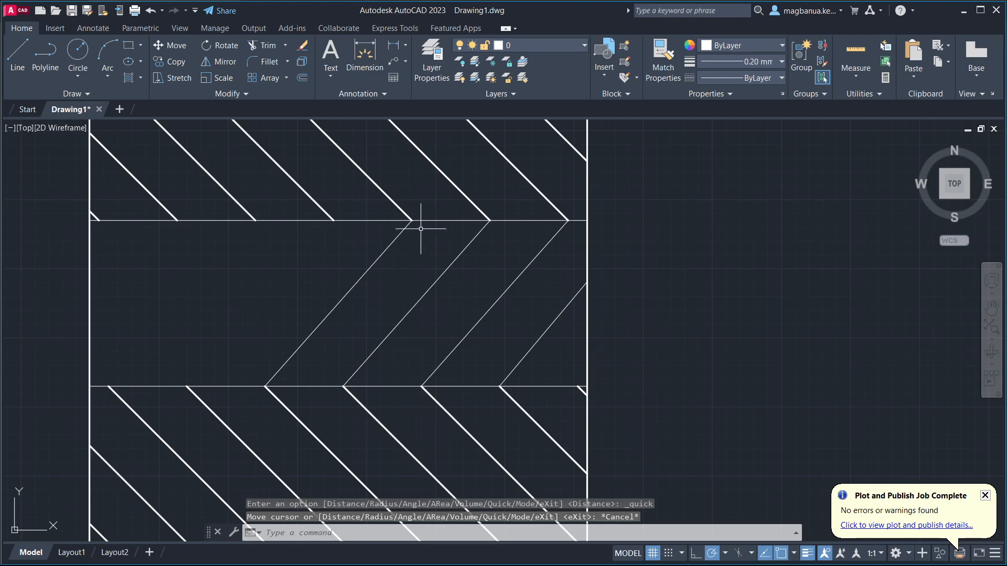
# Recheck the angle mark in the PDF's chevron pattern and measure the diagonal's angle at the square's lower-right corner
pyautogui.moveTo(420, 278)
pyautogui.mouseDown(button='middle')
pyautogui.moveTo(528, 283)
pyautogui.moveTo(518, 321)
pyautogui.mouseUp(button='middle')
pyautogui.hotkey('alt', 'Tab')
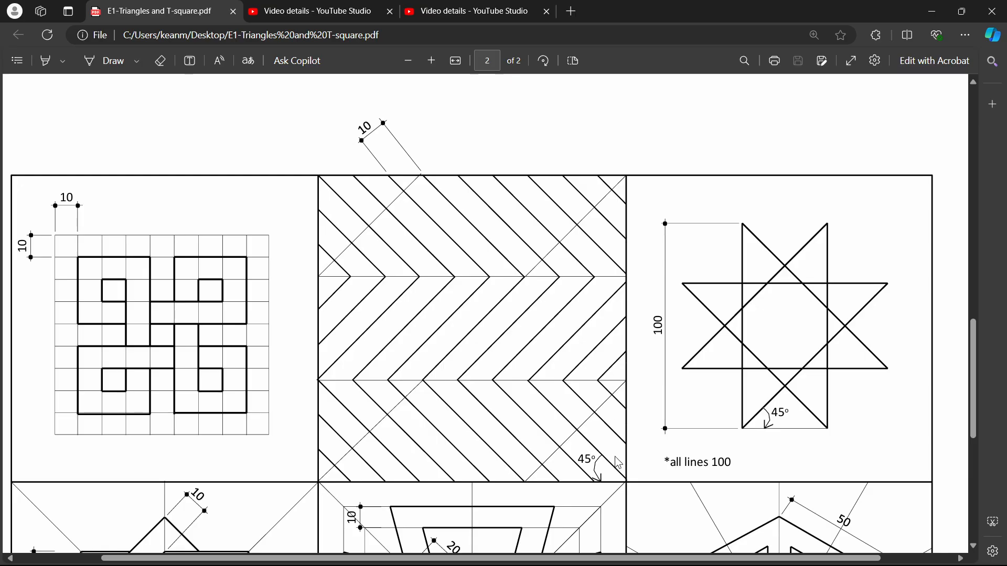
pyautogui.hotkey('alt', 'Tab')
pyautogui.moveTo(618, 419); pyautogui.dragTo(535, 249, button='middle')
pyautogui.click(854, 53)
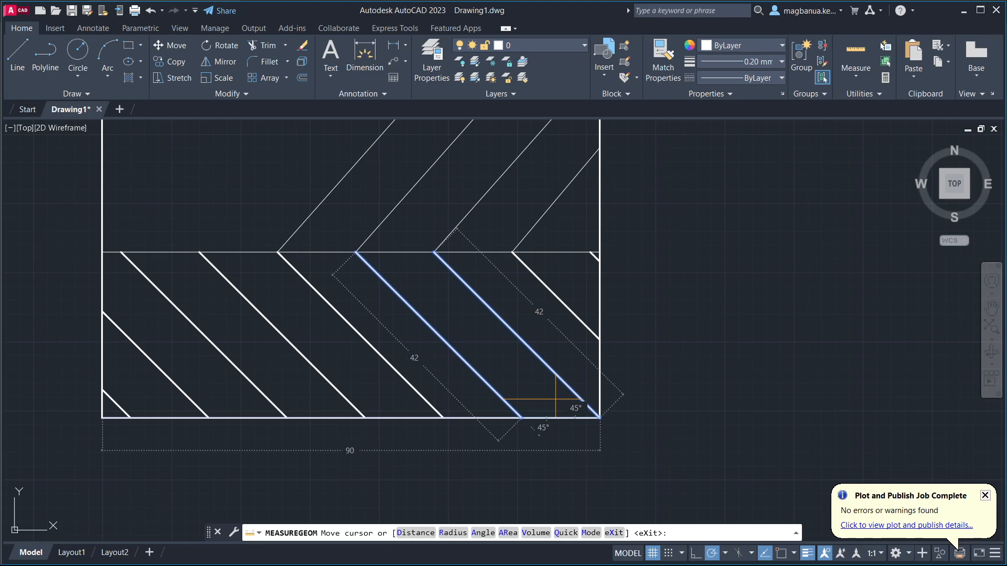
pyautogui.press('Escape')
# Draw a line across the middle band from the fourth upper diagonal's lower end to the second lower diagonal's top end
pyautogui.moveTo(435, 285); pyautogui.dragTo(569, 452, button='middle')
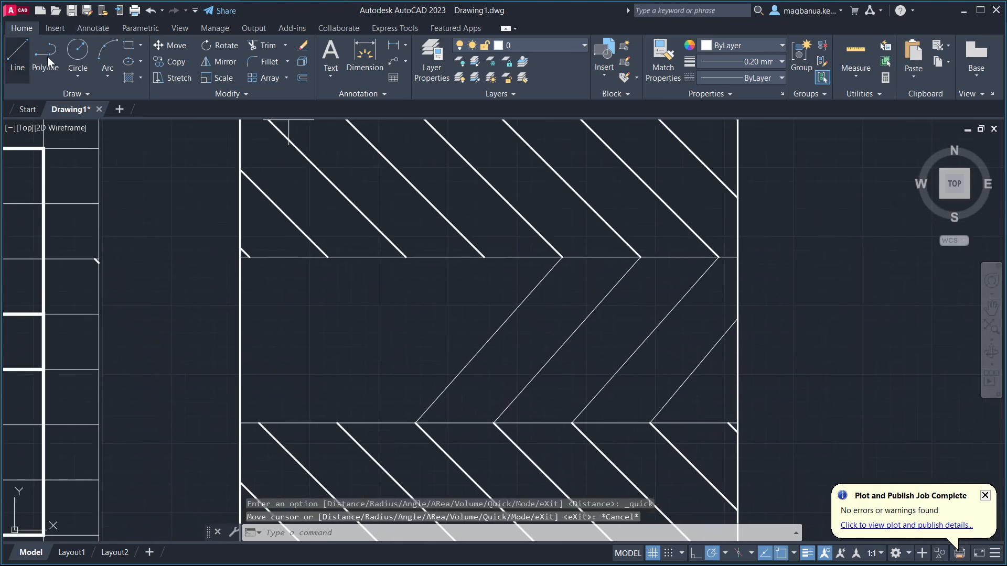
pyautogui.click(17, 53)
pyautogui.click(483, 257)
pyautogui.scroll(4, 376, 405)
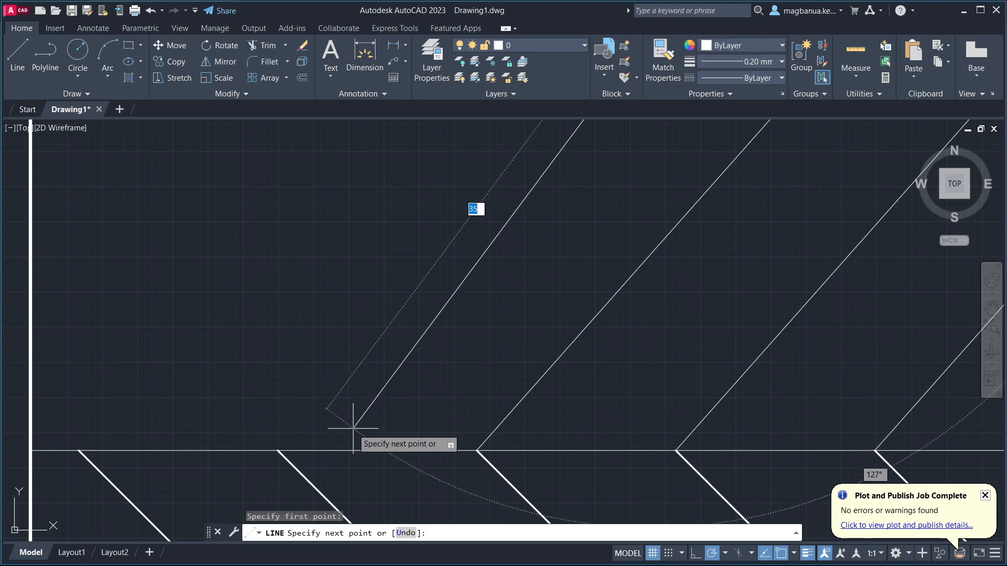
pyautogui.click(278, 450)
pyautogui.scroll(-4, 274, 344)
pyautogui.press('Escape')
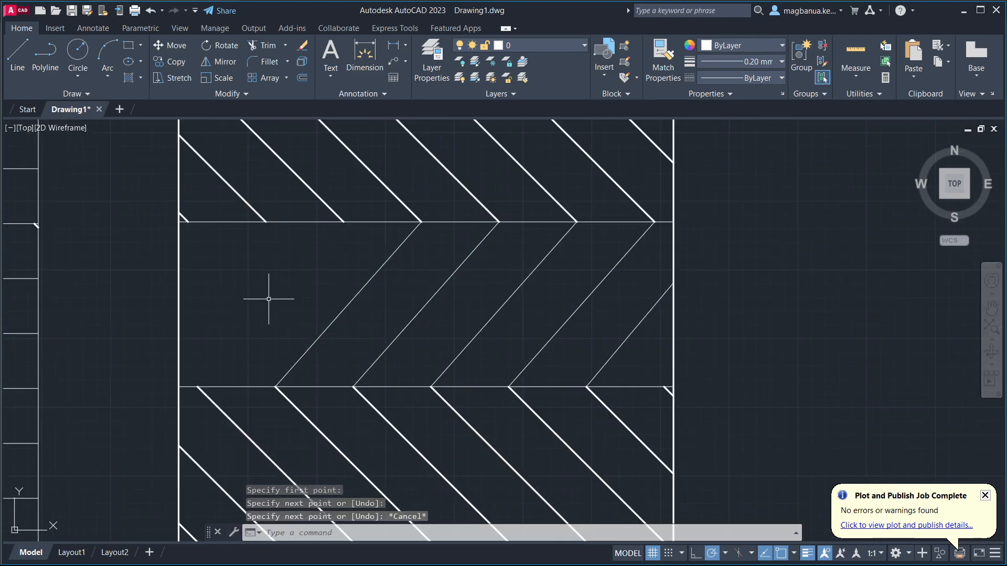
# Draw a line across the middle band from the third upper diagonal's lower end to the first lower diagonal's top end
pyautogui.moveTo(267, 299); pyautogui.dragTo(356, 332, button='middle')
pyautogui.click(21, 53)
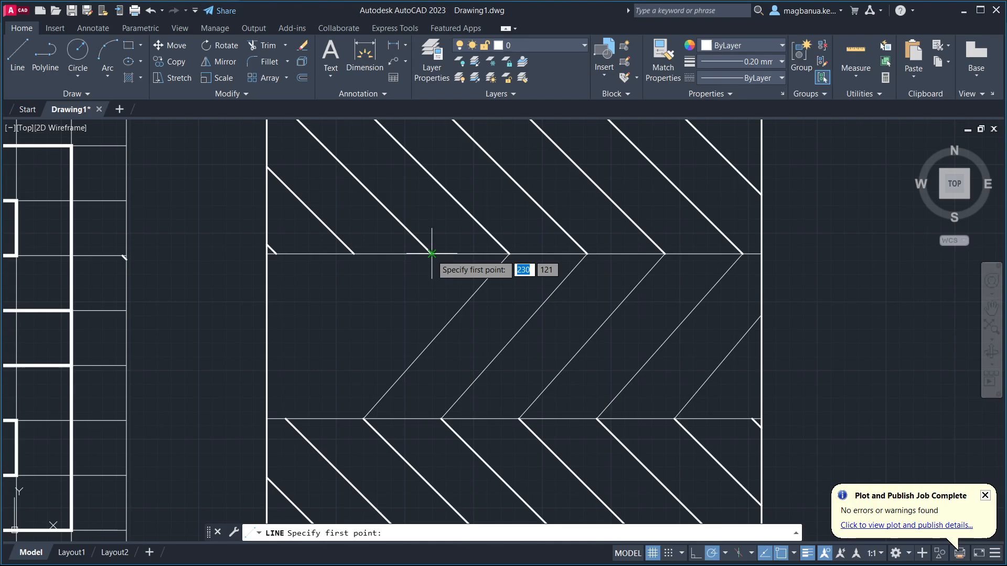
pyautogui.click(431, 255)
pyautogui.press('Escape')
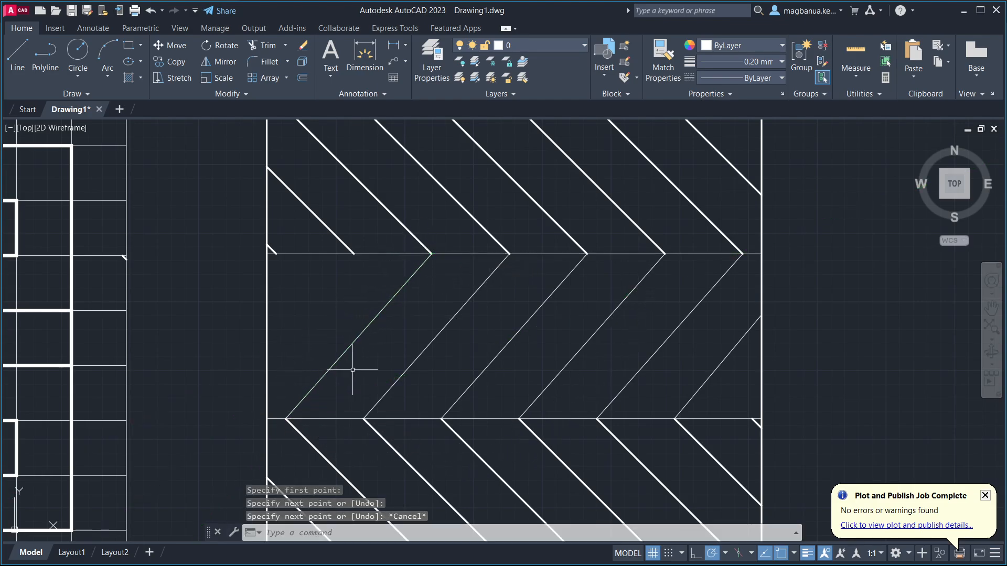
# Delete the short slanted line in the middle band that ends on the square's right edge
pyautogui.click(18, 52)
pyautogui.press('Escape')
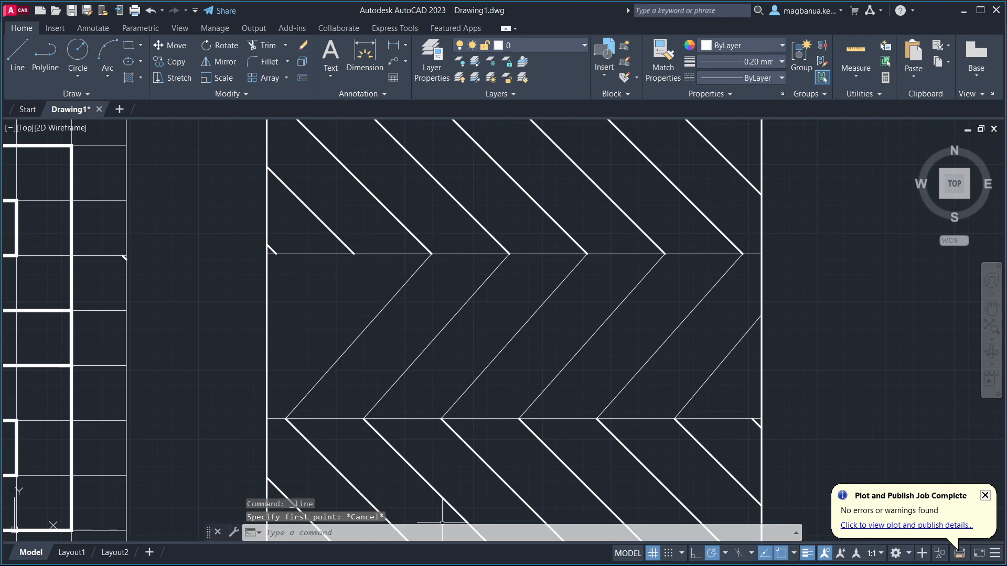
pyautogui.press('Escape')
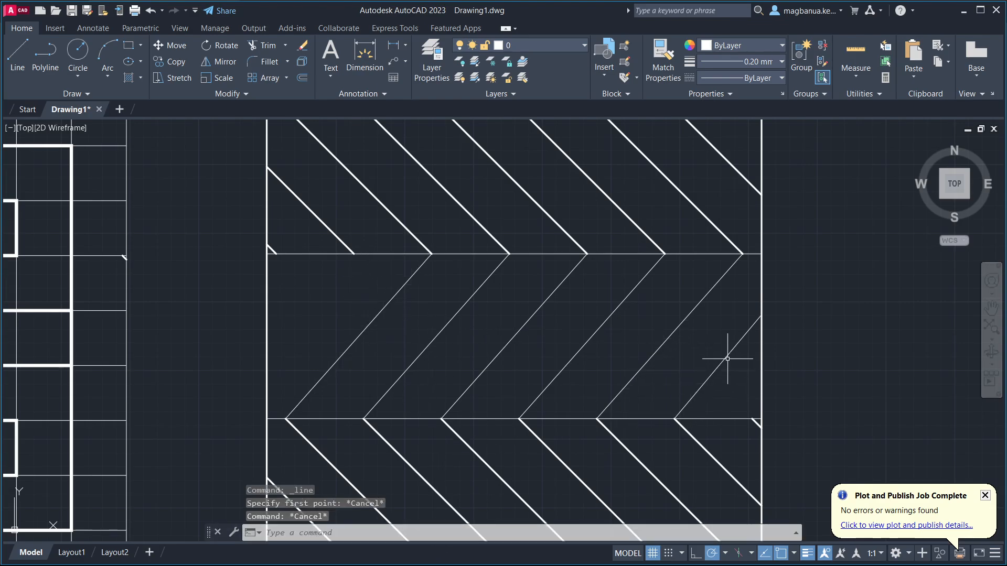
pyautogui.click(728, 359)
pyautogui.press('Delete')
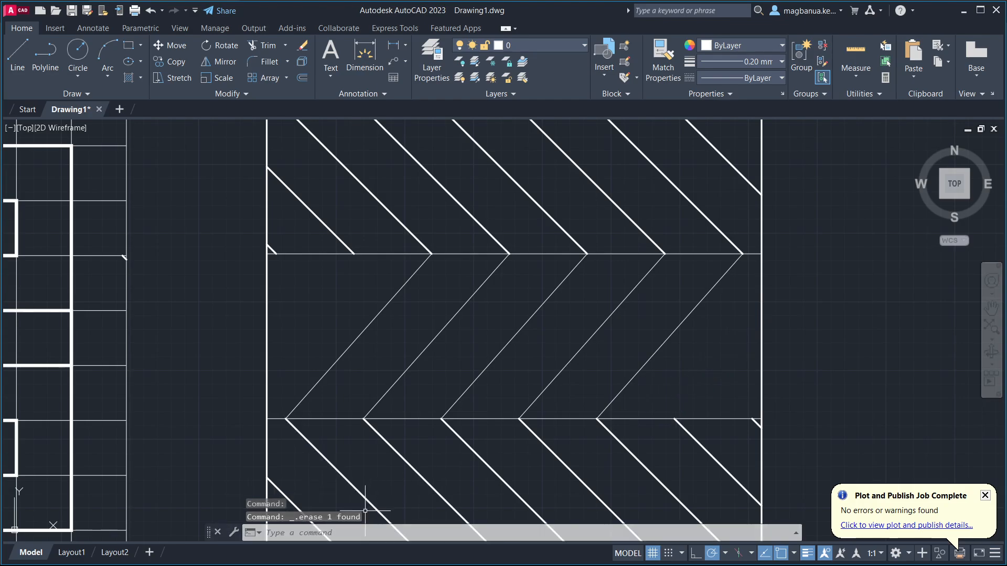
# Offset the middle band's leftmost diagonal 10 units toward the square's left edge using the Through option
pyautogui.press('Return')
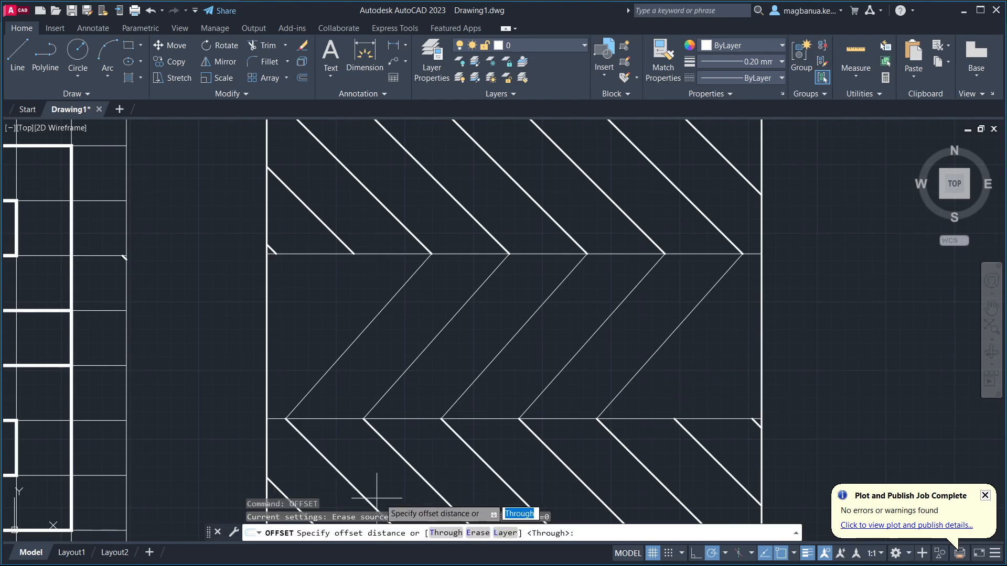
pyautogui.press('Return')
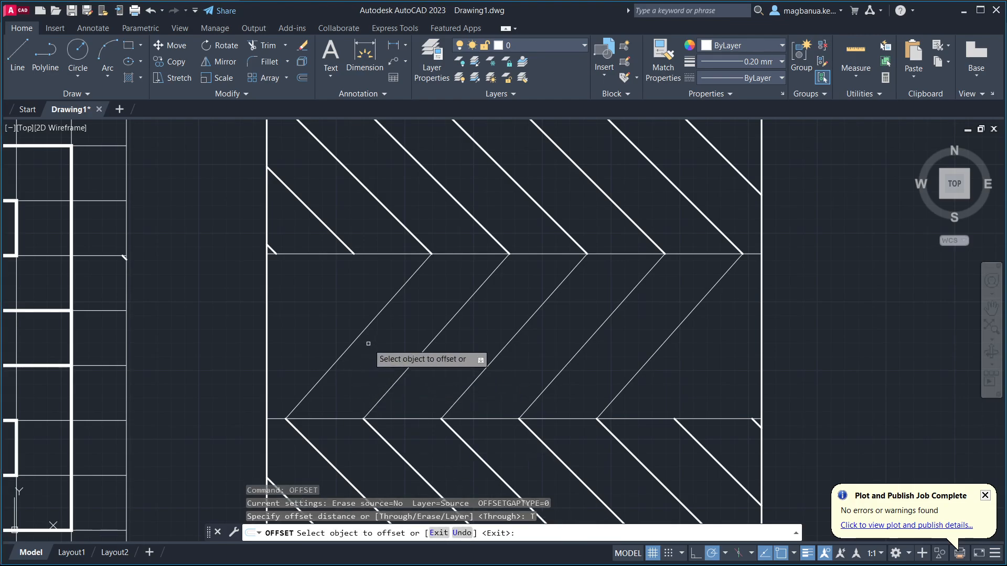
pyautogui.click(364, 327)
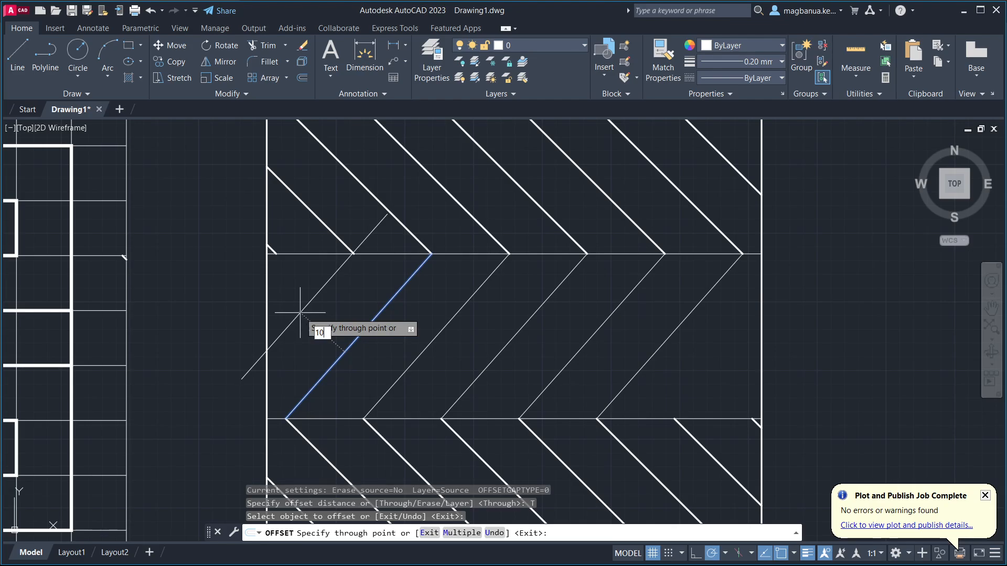
pyautogui.write('10')
pyautogui.press('Return')
pyautogui.scroll(8, 341, 249)
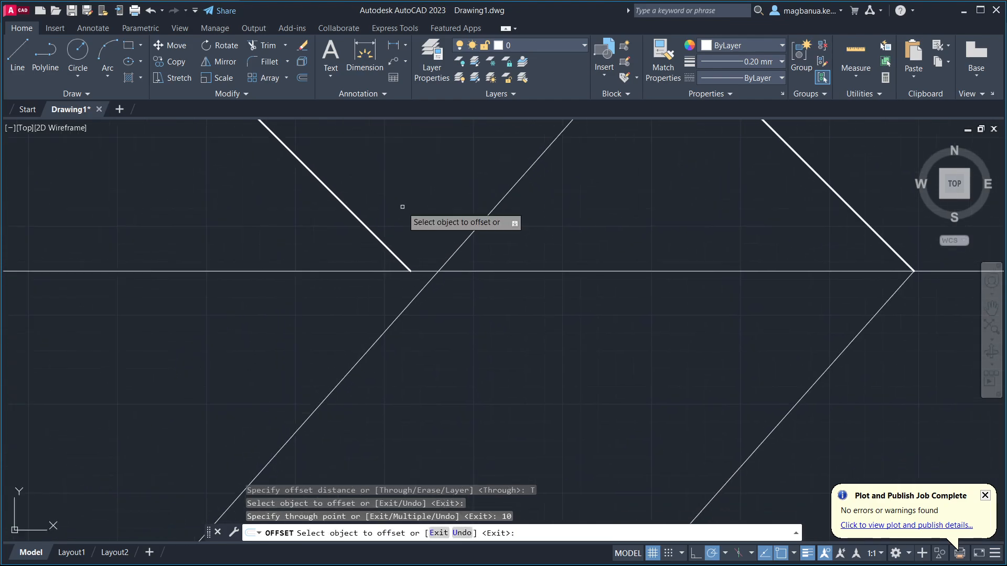
pyautogui.scroll(-3, 402, 206)
pyautogui.scroll(-2, 541, 324)
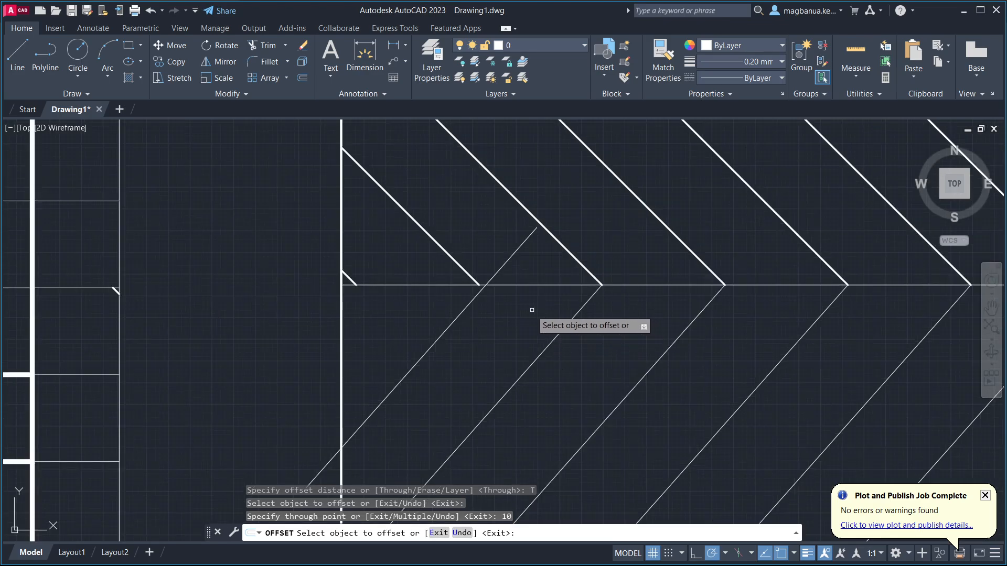
pyautogui.moveTo(503, 328)
pyautogui.mouseDown(button='middle')
pyautogui.moveTo(503, 341)
pyautogui.moveTo(500, 318)
pyautogui.mouseUp(button='middle')
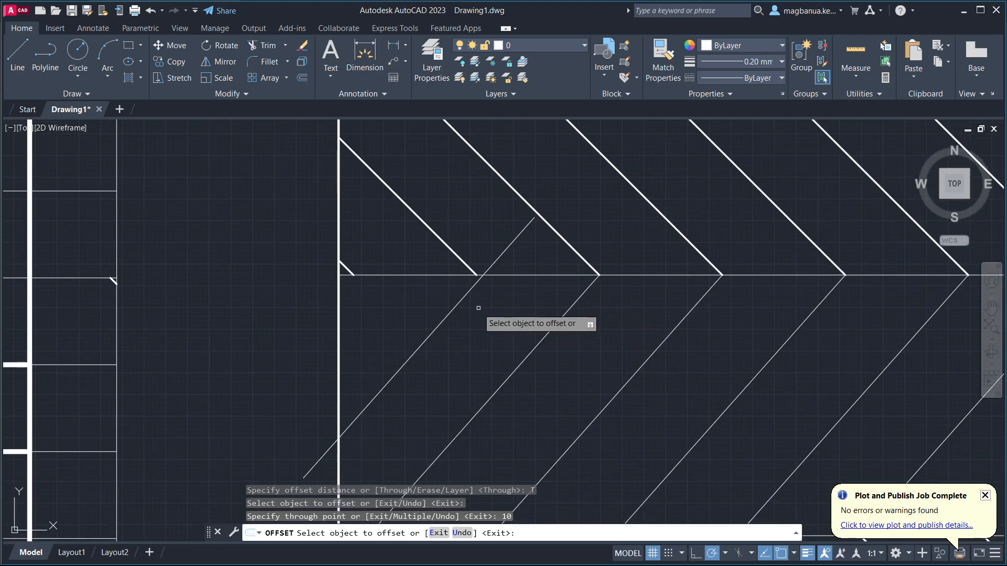
pyautogui.press('Escape')
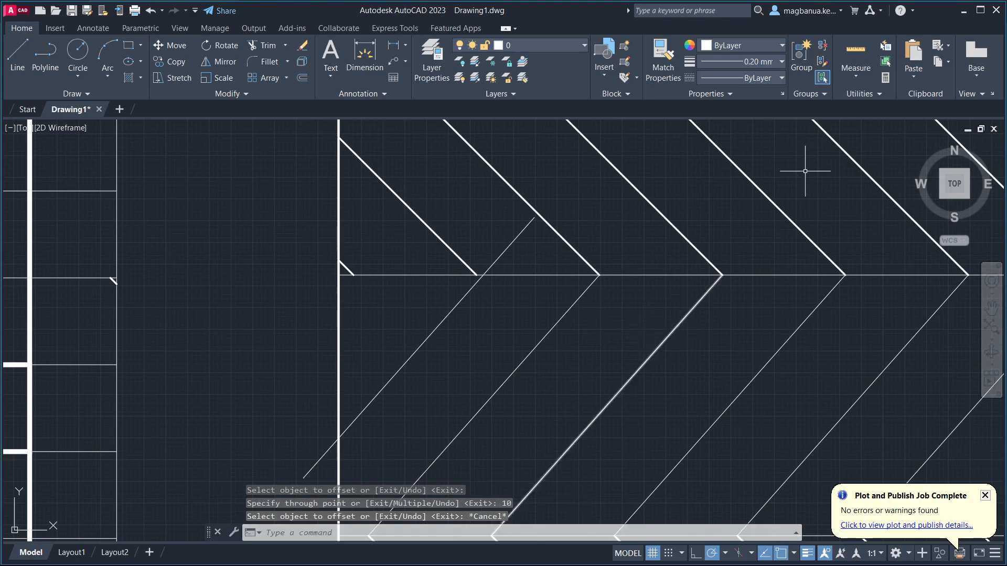
# Measure the spacing between neighbouring diagonals in the middle band and in the upper band
pyautogui.click(855, 52)
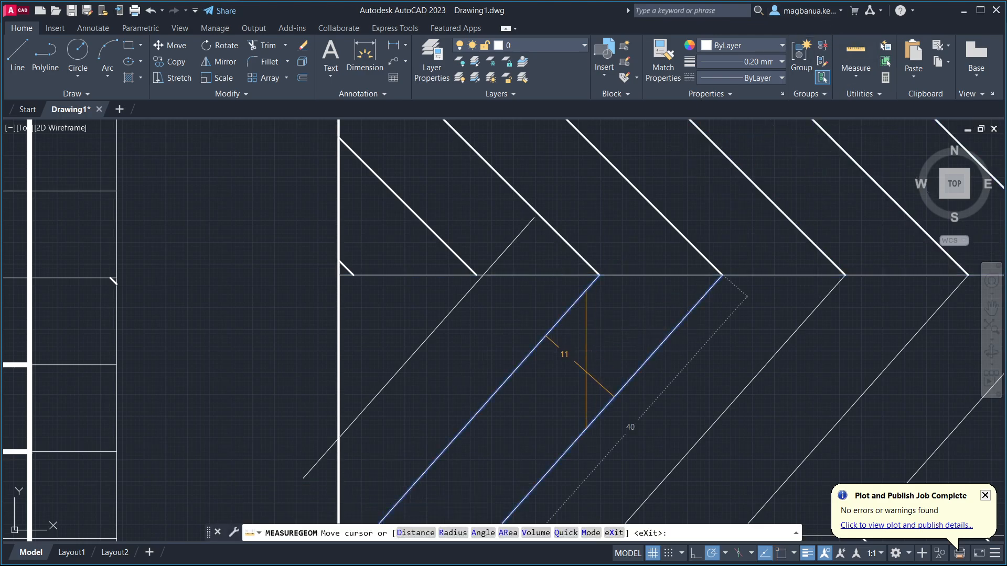
pyautogui.scroll(-4, 587, 364)
pyautogui.moveTo(619, 391); pyautogui.dragTo(572, 430, button='middle')
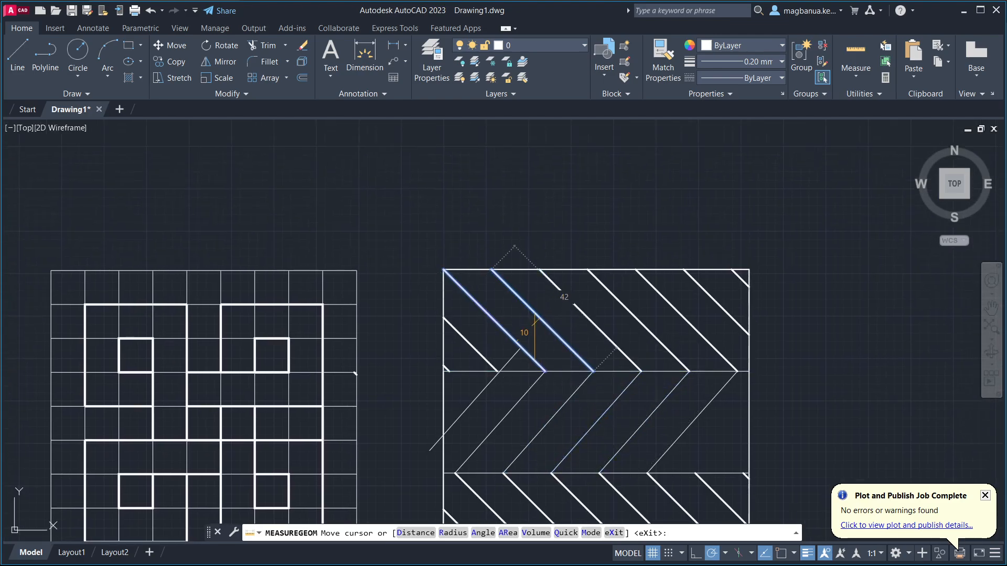
pyautogui.press('Escape')
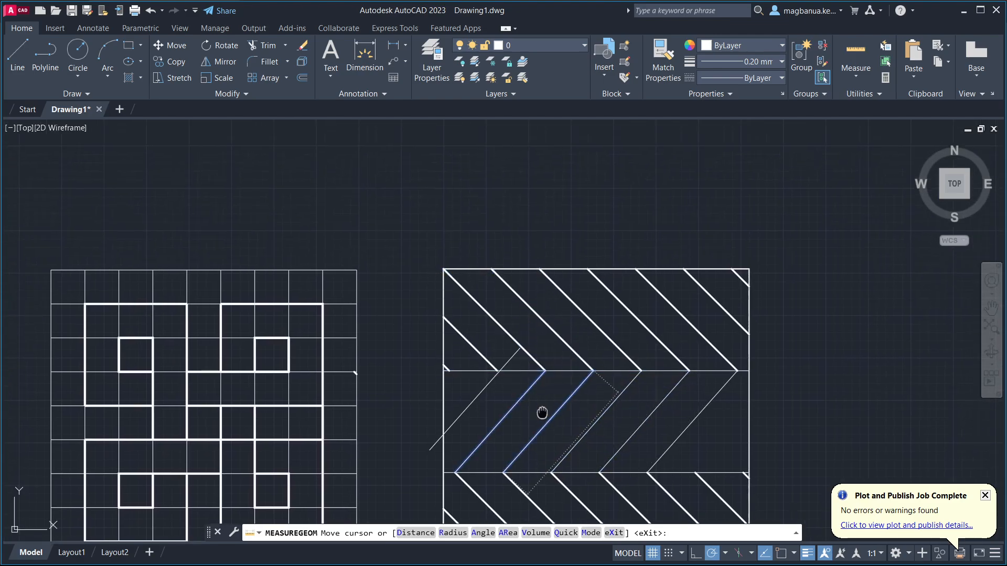
pyautogui.moveTo(546, 413); pyautogui.dragTo(515, 323, button='middle')
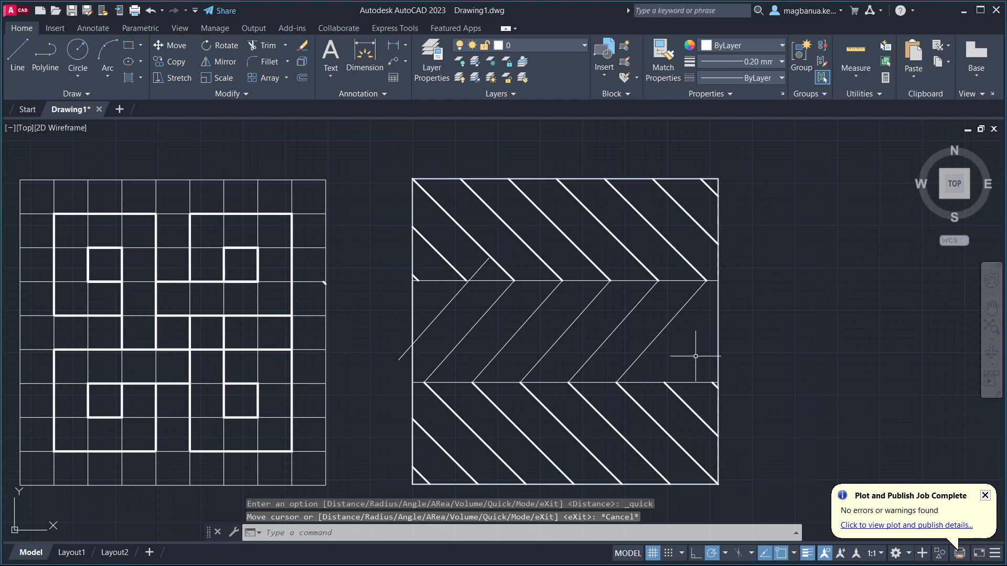
pyautogui.scroll(4, 475, 271)
pyautogui.scroll(-2, 584, 355)
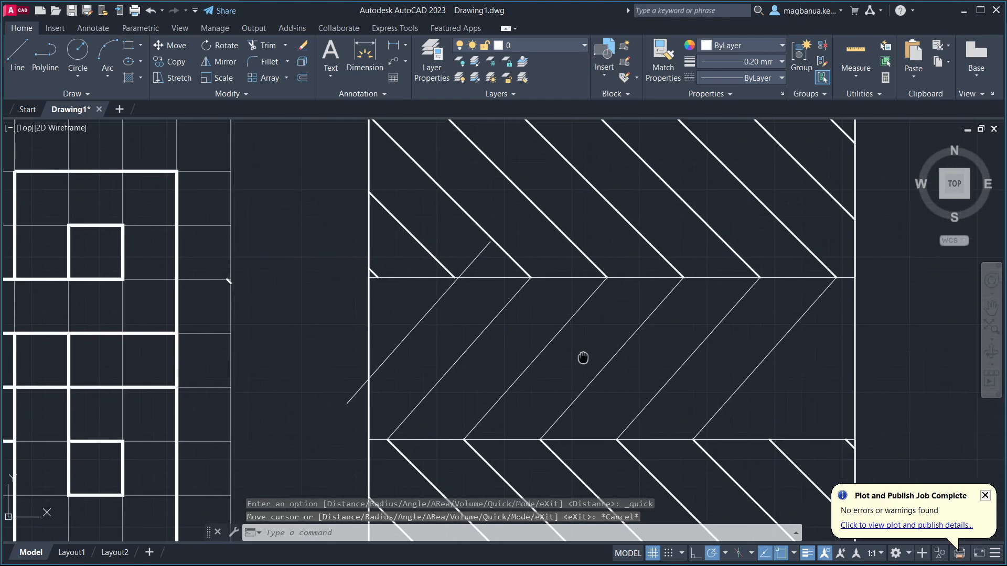
# Recheck the chevron pattern in the E1-Triangles and T-square PDF, return to AutoCAD and measure the square's side
pyautogui.hotkey('alt', 'Tab')
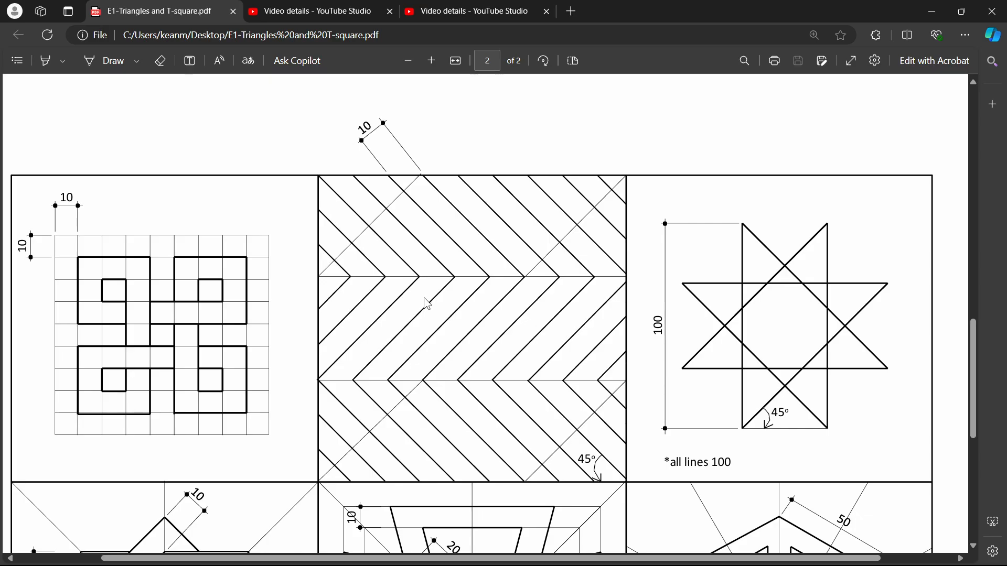
pyautogui.hotkey('alt', 'Tab')
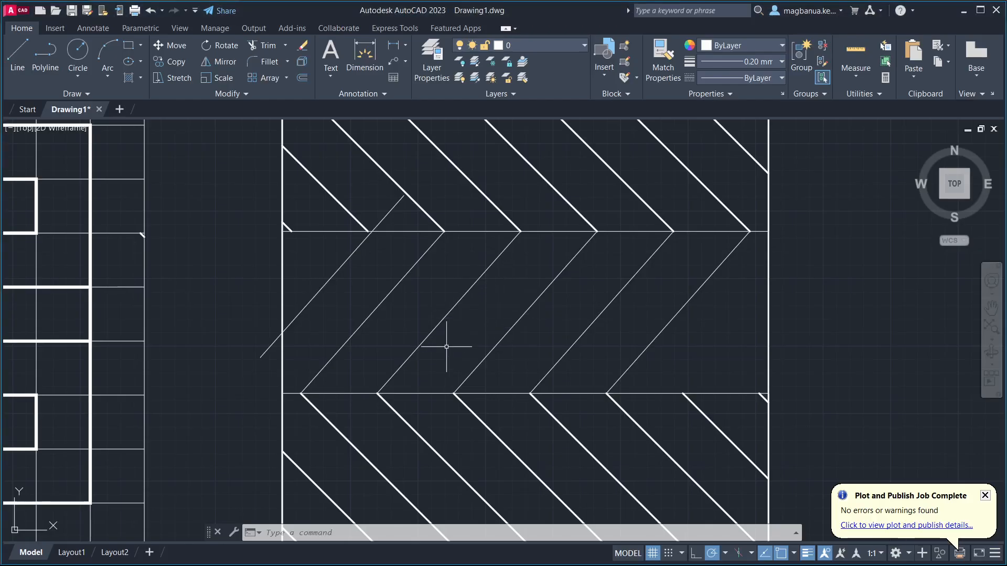
pyautogui.moveTo(416, 390)
pyautogui.mouseDown(button='middle')
pyautogui.moveTo(404, 310)
pyautogui.moveTo(410, 351)
pyautogui.mouseUp(button='middle')
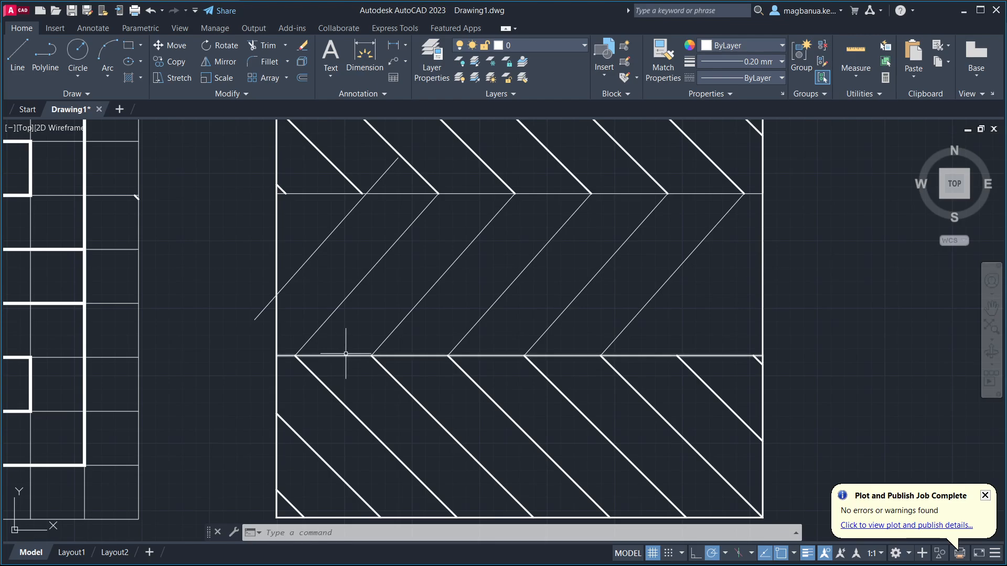
pyautogui.scroll(-2, 812, 168)
pyautogui.click(855, 55)
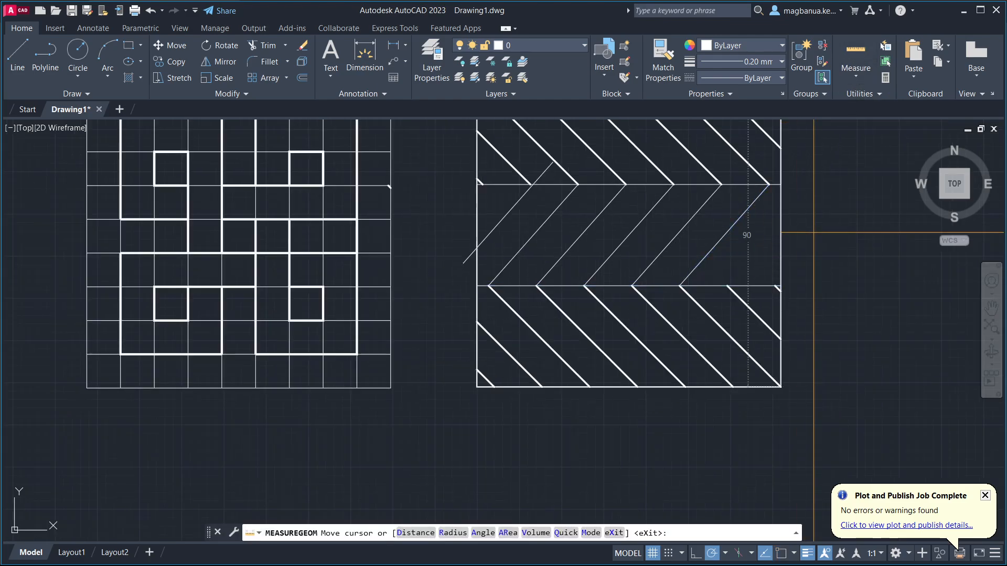
pyautogui.moveTo(787, 231); pyautogui.dragTo(691, 319, button='middle')
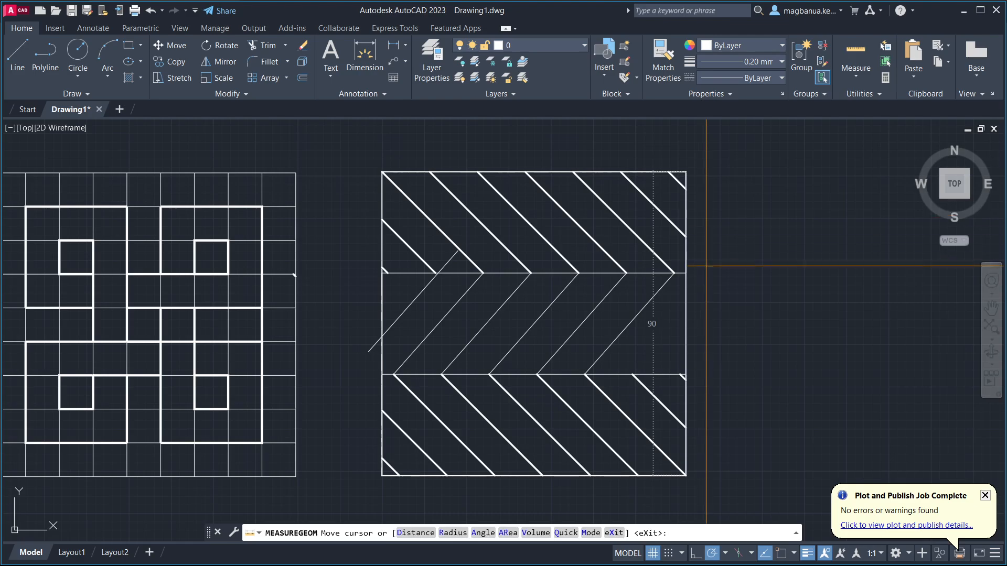
pyautogui.press('Escape')
pyautogui.scroll(2, 478, 325)
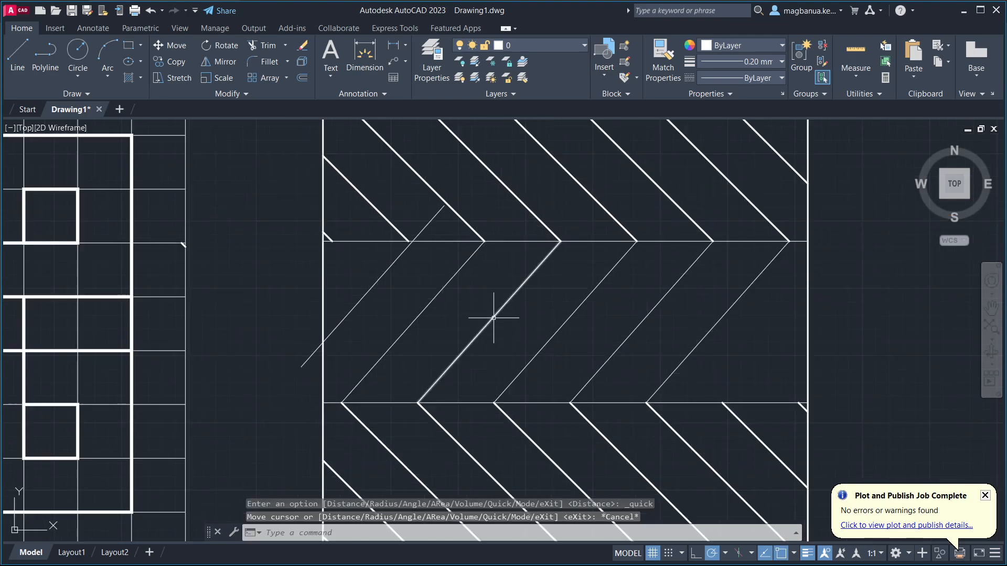
# Trim the offset line's overhang past the left edge and the short stubs at the upper band's lower-left and lower band's upper-right corners
pyautogui.click(276, 50)
pyautogui.moveTo(583, 340); pyautogui.dragTo(437, 342, button='middle')
pyautogui.click(182, 241)
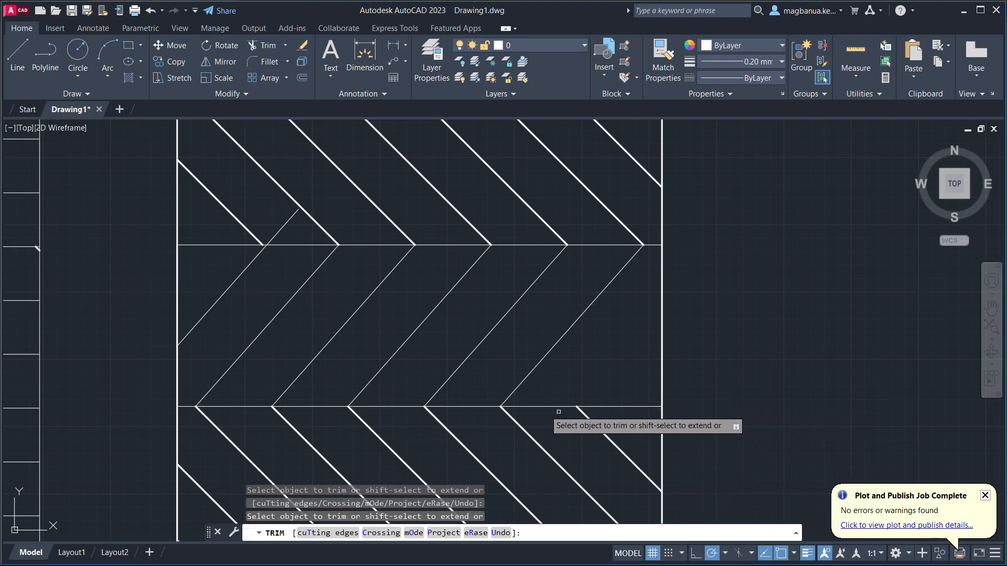
pyautogui.moveTo(437, 342); pyautogui.dragTo(535, 291, button='middle')
pyautogui.press('Escape')
pyautogui.scroll(-2, 544, 313)
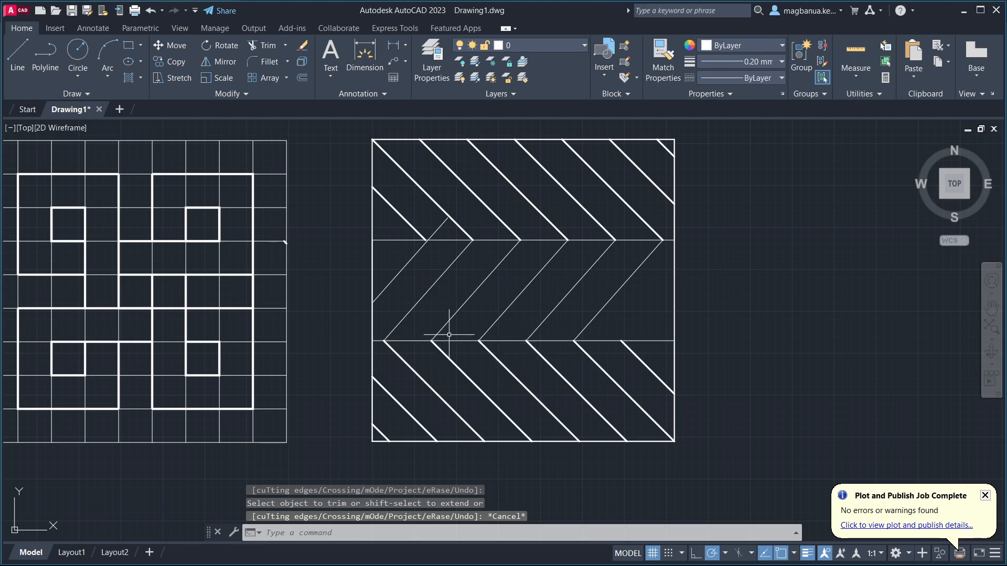
# Replace the offset line with a line about 25 long from the leftmost upper diagonal's lower end to the square's left edge
pyautogui.scroll(2, 421, 327)
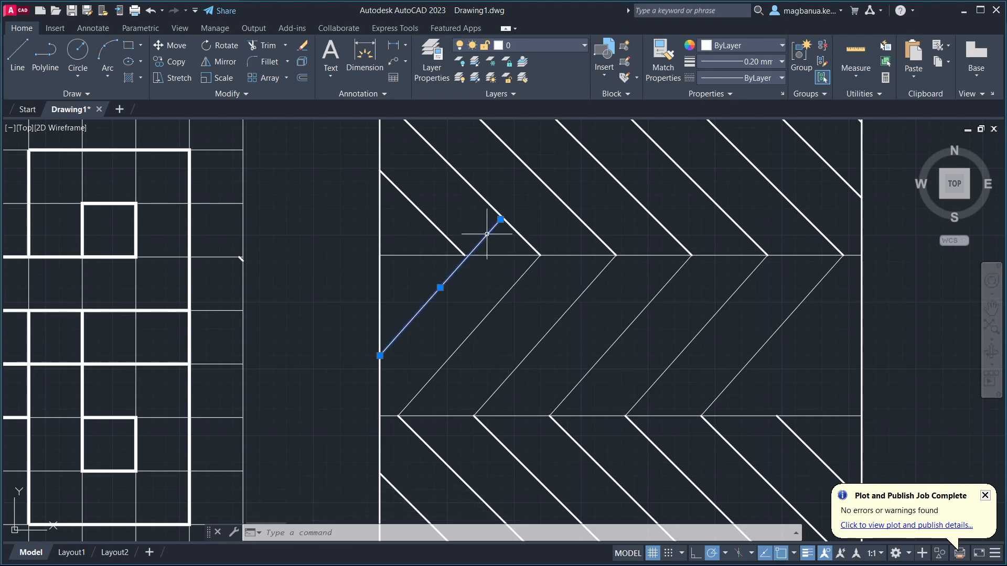
pyautogui.press('Delete')
pyautogui.click(17, 52)
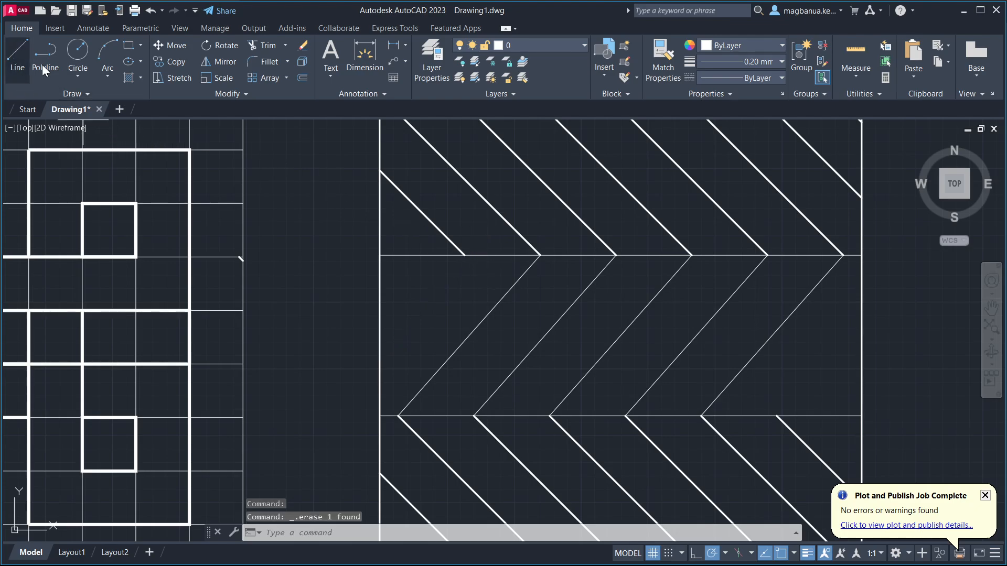
pyautogui.click(465, 255)
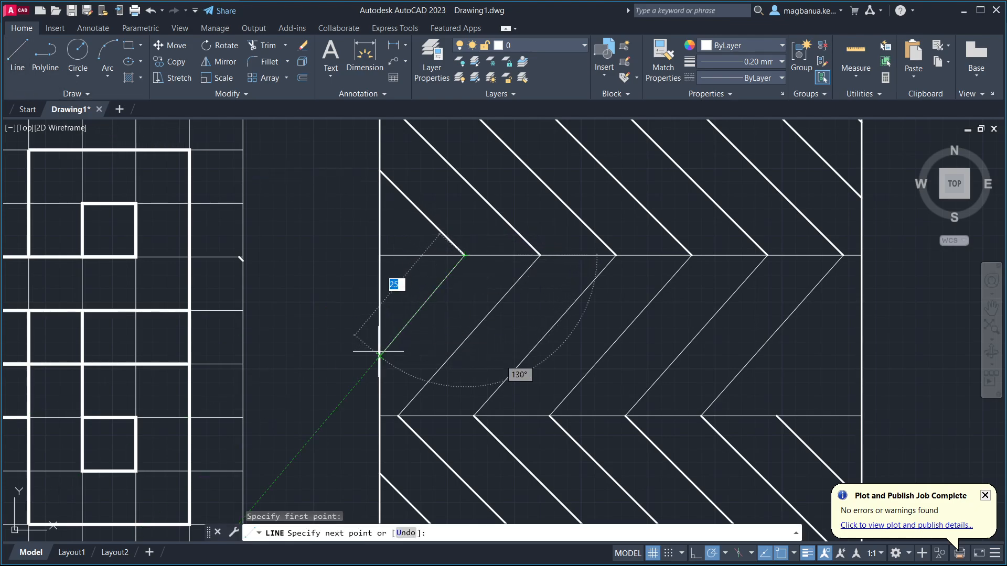
pyautogui.click(379, 356)
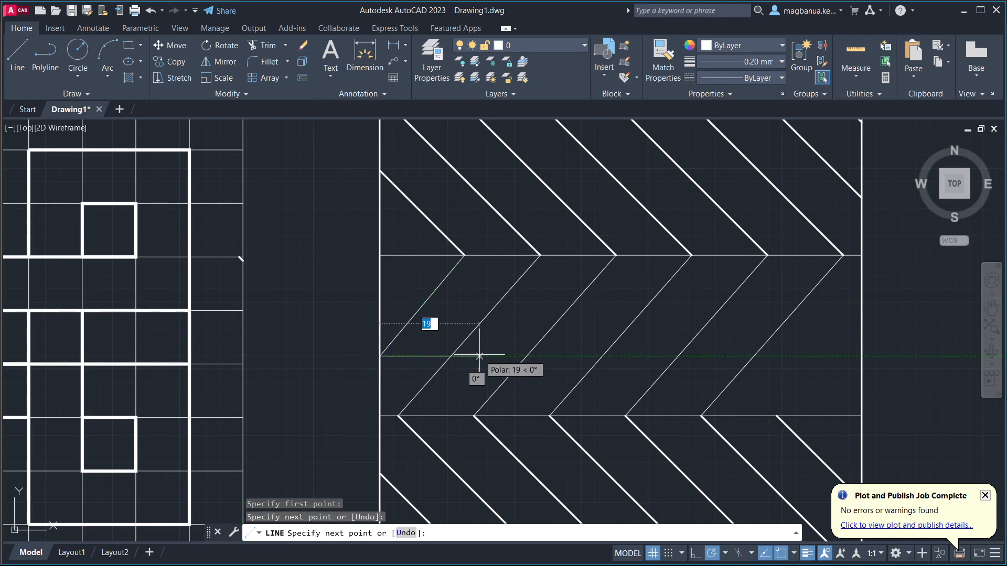
pyautogui.press('Escape')
# Draw a slanted line in the middle band from the rightmost lower diagonal's top end up to the square's right edge
pyautogui.scroll(2, 439, 318)
pyautogui.scroll(2, 497, 328)
pyautogui.moveTo(497, 328); pyautogui.dragTo(204, 306, button='middle')
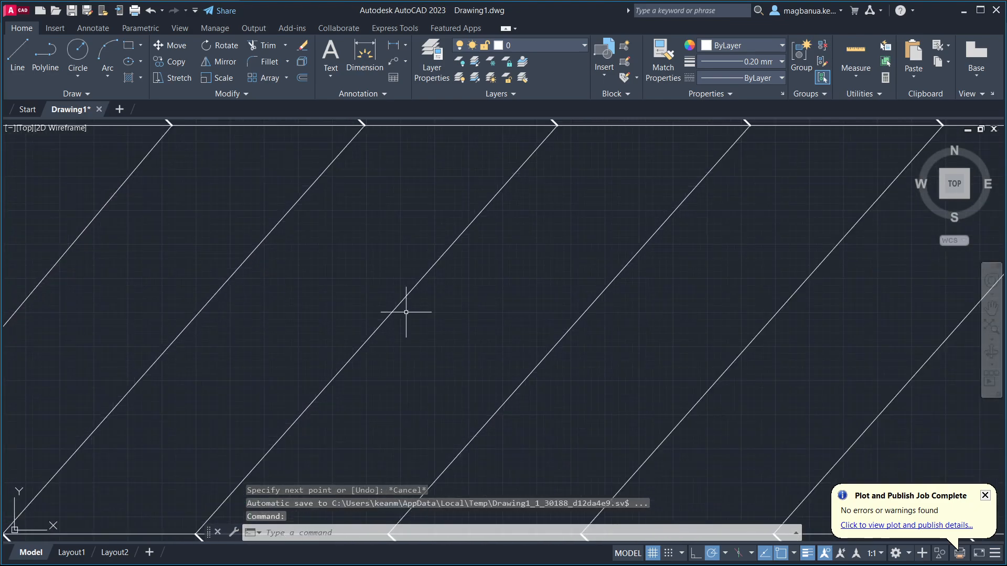
pyautogui.moveTo(592, 333); pyautogui.dragTo(236, 273, button='middle')
pyautogui.scroll(-4, 374, 300)
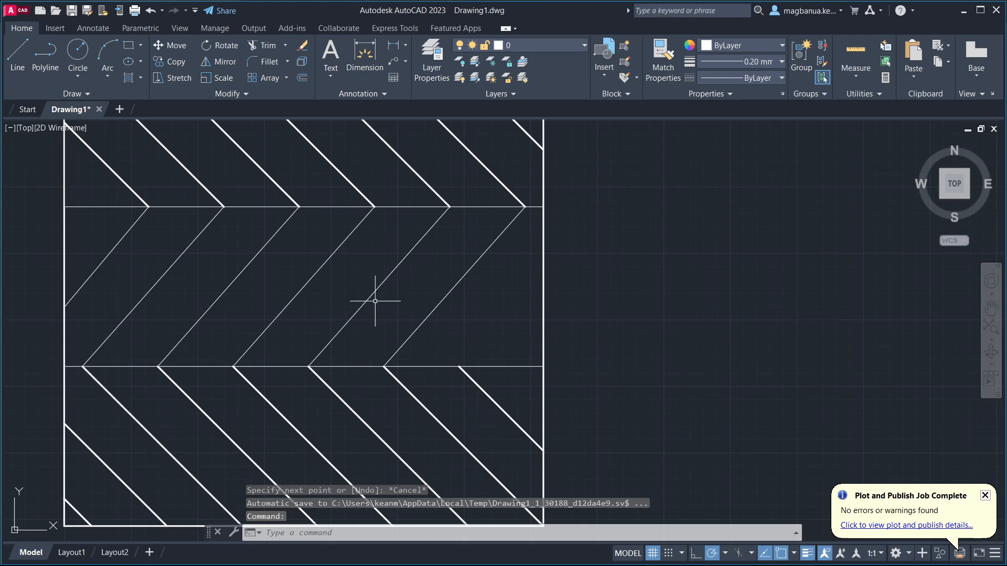
pyautogui.click(11, 51)
pyautogui.click(459, 365)
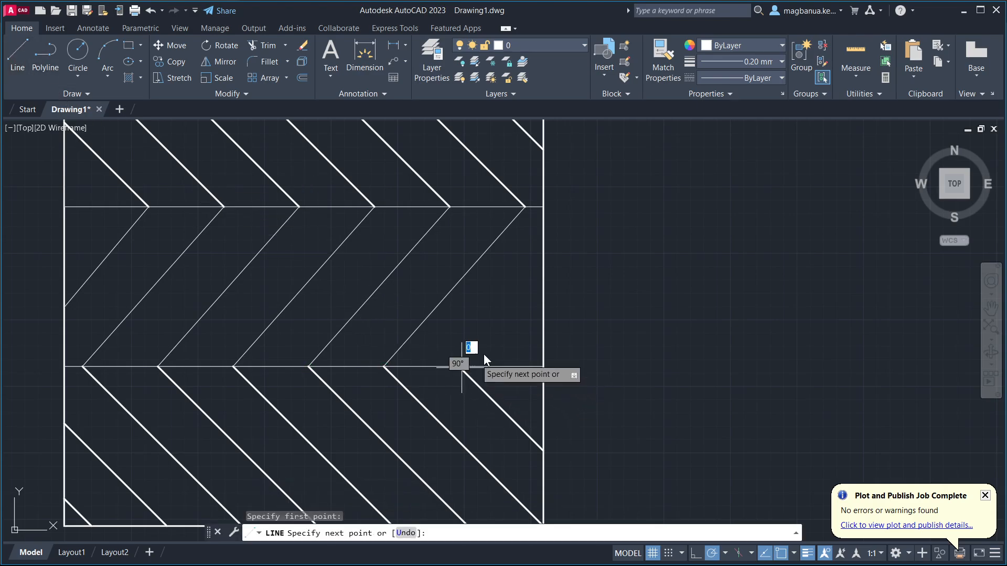
pyautogui.click(543, 265)
pyautogui.press('Escape')
pyautogui.moveTo(382, 254); pyautogui.dragTo(501, 281, button='middle')
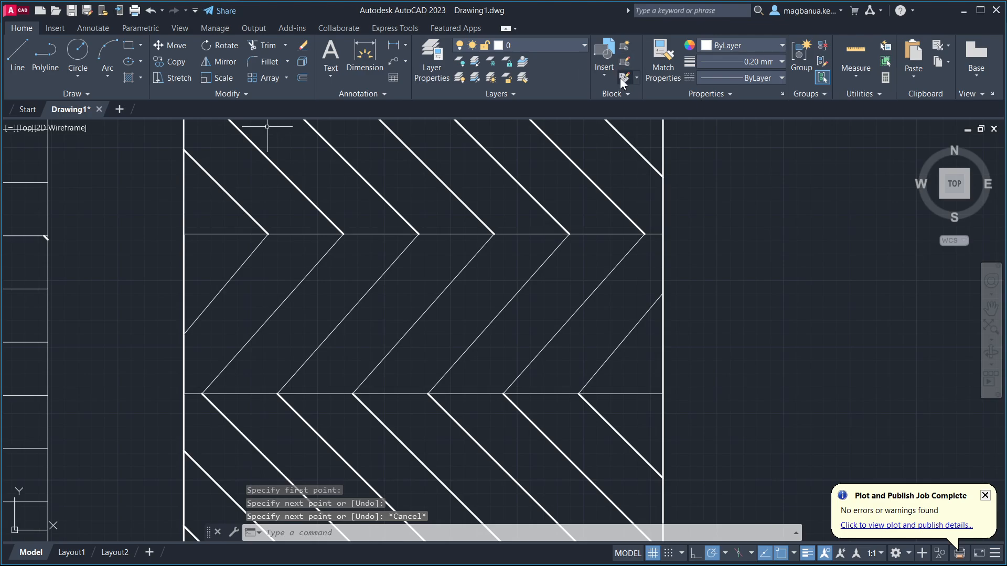
# Inspect the filled middle band and measure the angles and lengths of the first two full diagonals in the upper band
pyautogui.scroll(-4, 435, 194)
pyautogui.scroll(2, 443, 240)
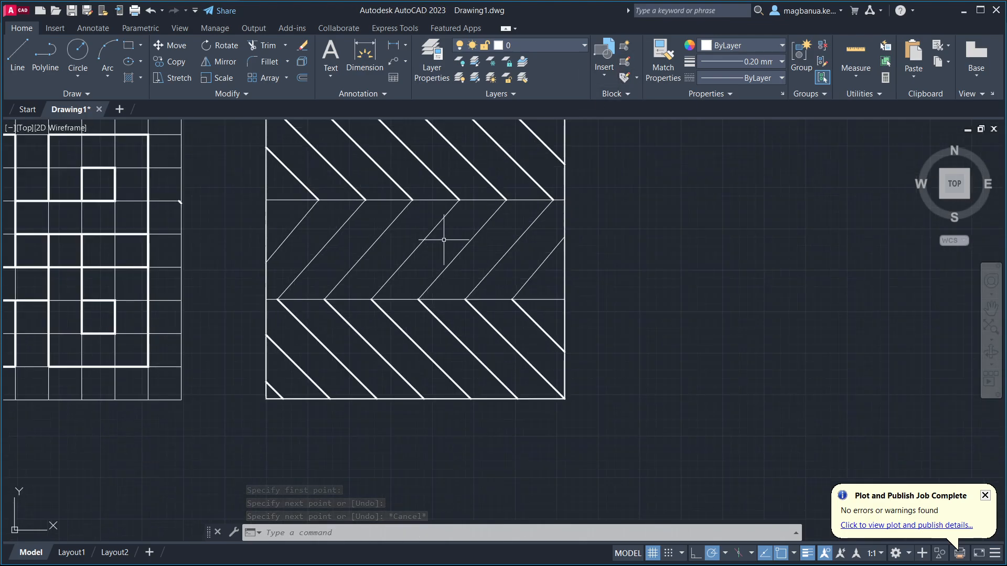
pyautogui.scroll(2, 444, 239)
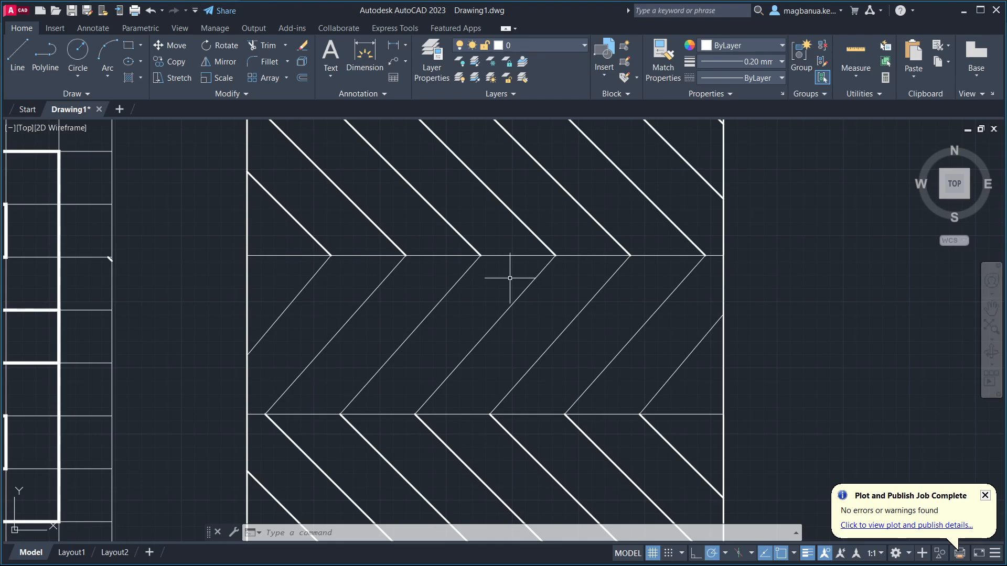
pyautogui.scroll(-2, 525, 294)
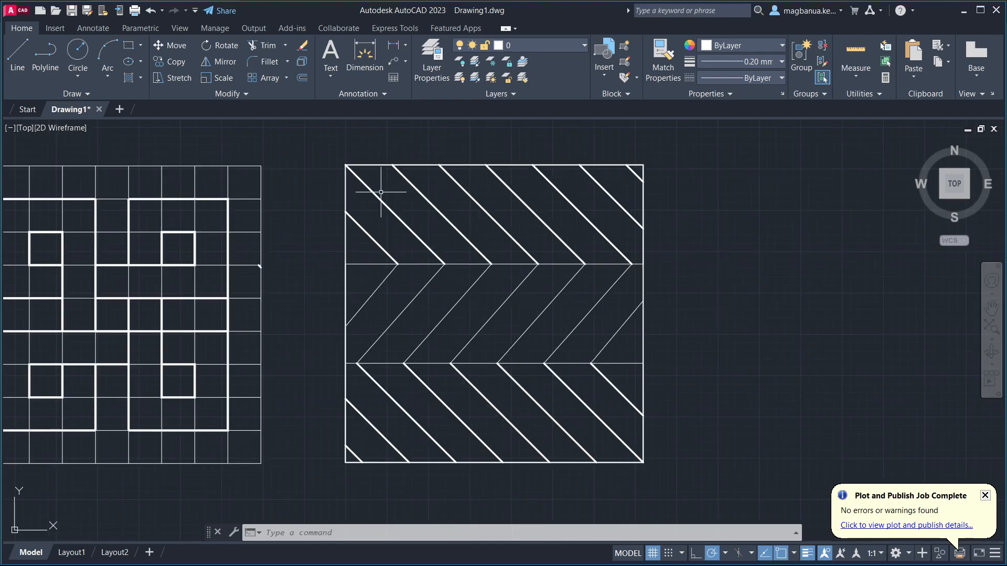
pyautogui.click(851, 46)
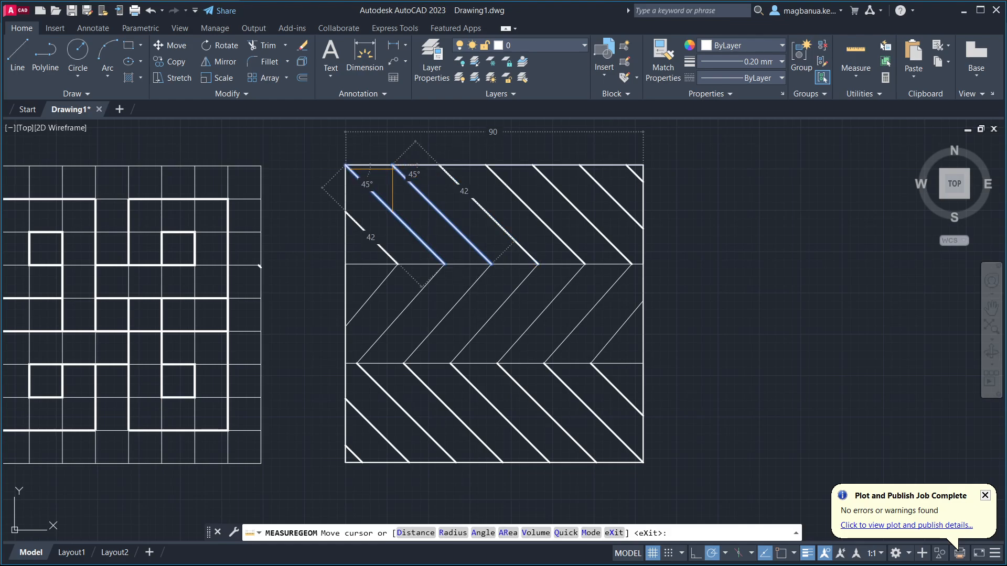
pyautogui.press('Escape')
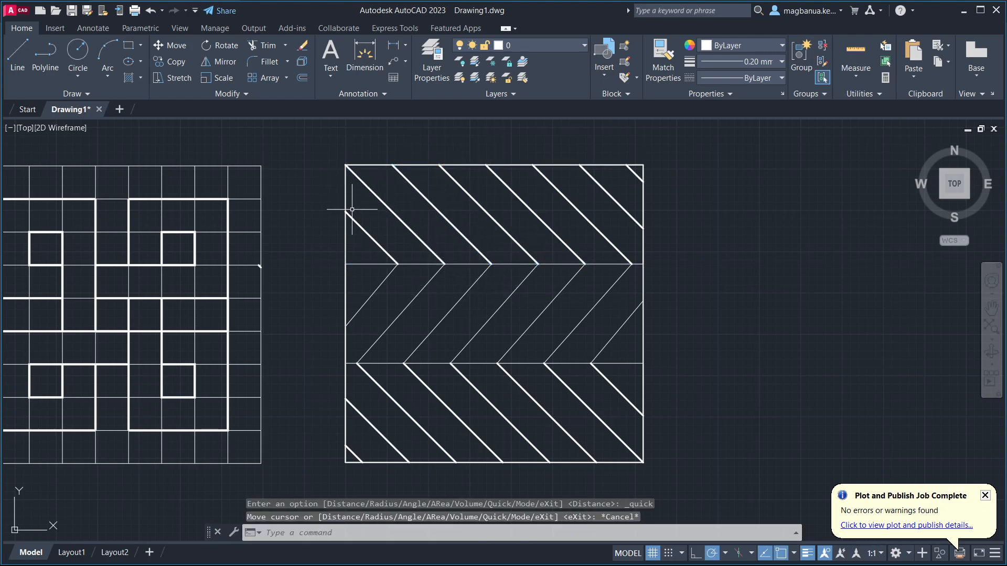
# Set the lineweight of all the slanted lines in the middle band to 0.30 mm
pyautogui.click(371, 276)
pyautogui.click(619, 340)
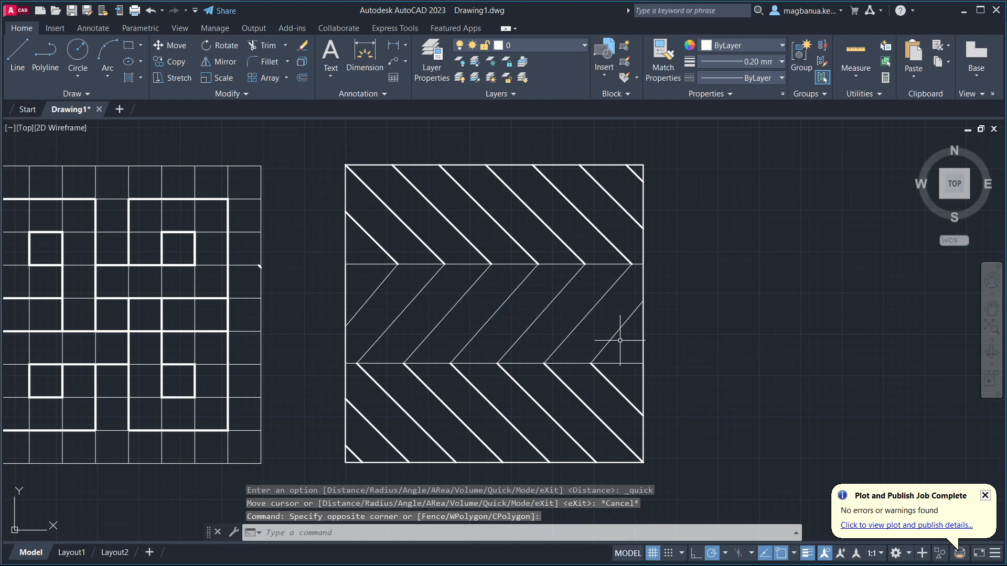
pyautogui.click(648, 337)
pyautogui.click(367, 277)
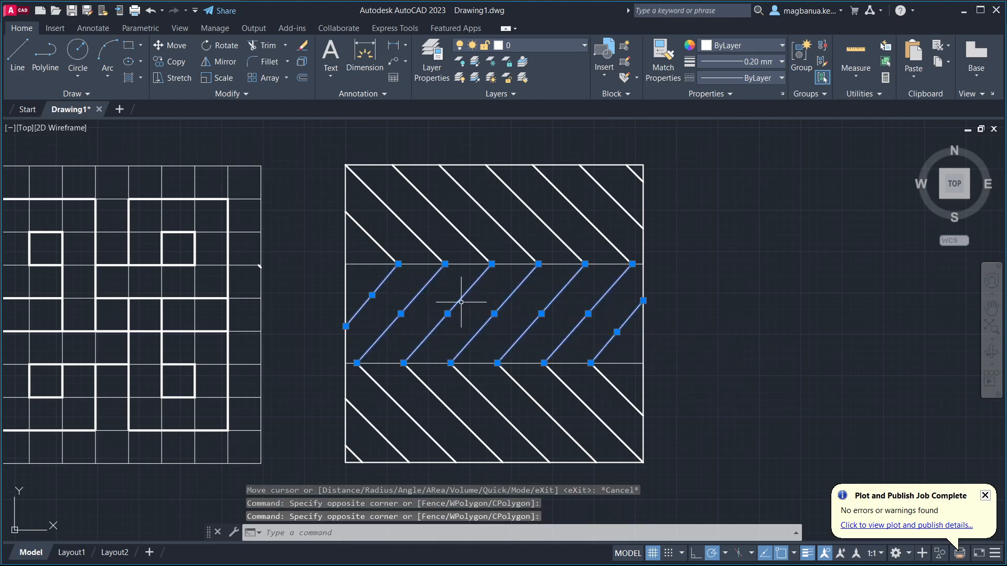
pyautogui.click(761, 62)
pyautogui.click(750, 118)
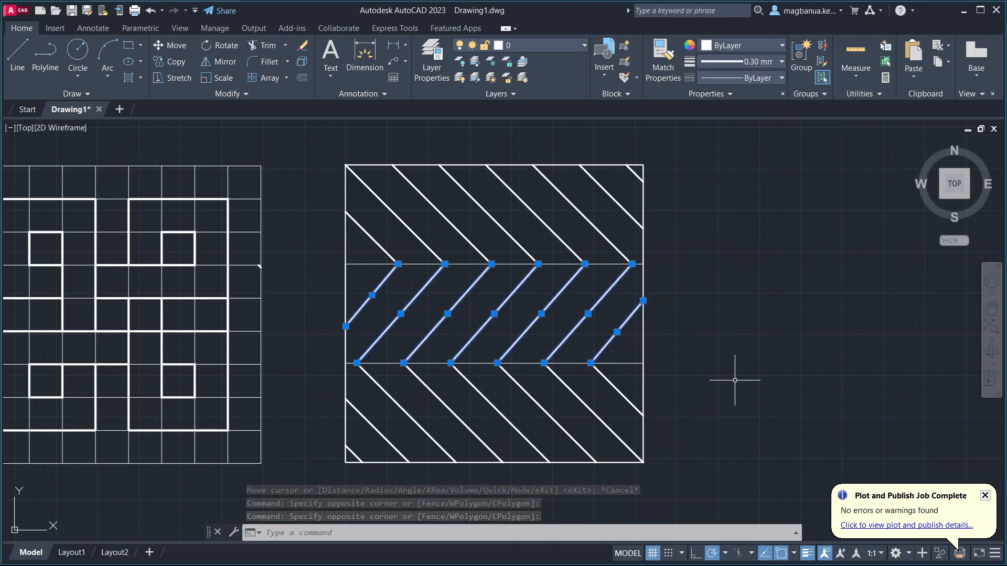
pyautogui.press('Escape')
# Compare the chevron pattern with the PDF drawing and measure the middle band's diagonals and their spacing
pyautogui.hotkey('alt', 'Tab')
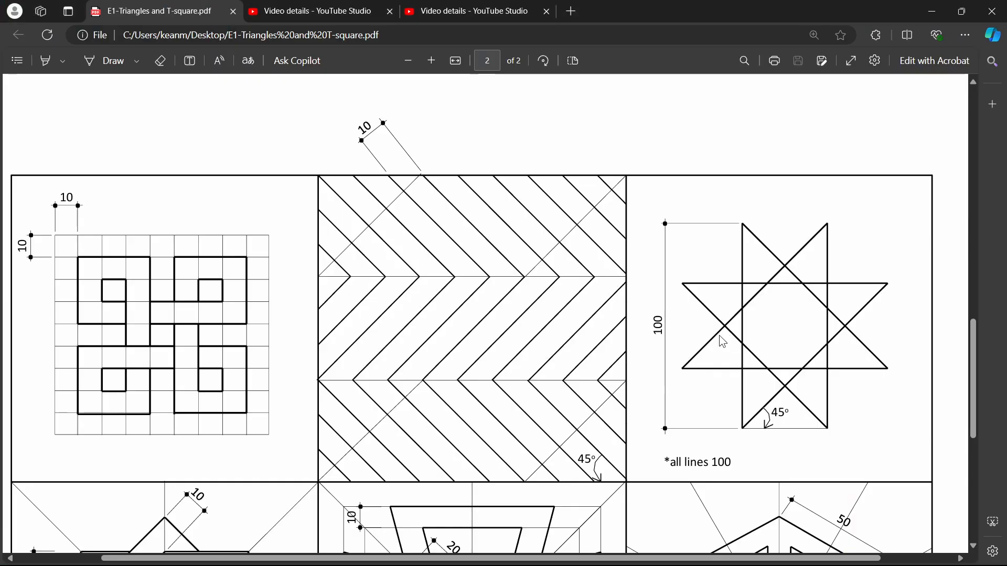
pyautogui.hotkey('alt', 'Tab')
pyautogui.scroll(4, 549, 309)
pyautogui.scroll(2, 548, 308)
pyautogui.moveTo(463, 280)
pyautogui.mouseDown(button='middle')
pyautogui.moveTo(685, 346)
pyautogui.moveTo(647, 312)
pyautogui.mouseUp(button='middle')
pyautogui.scroll(-2, 685, 346)
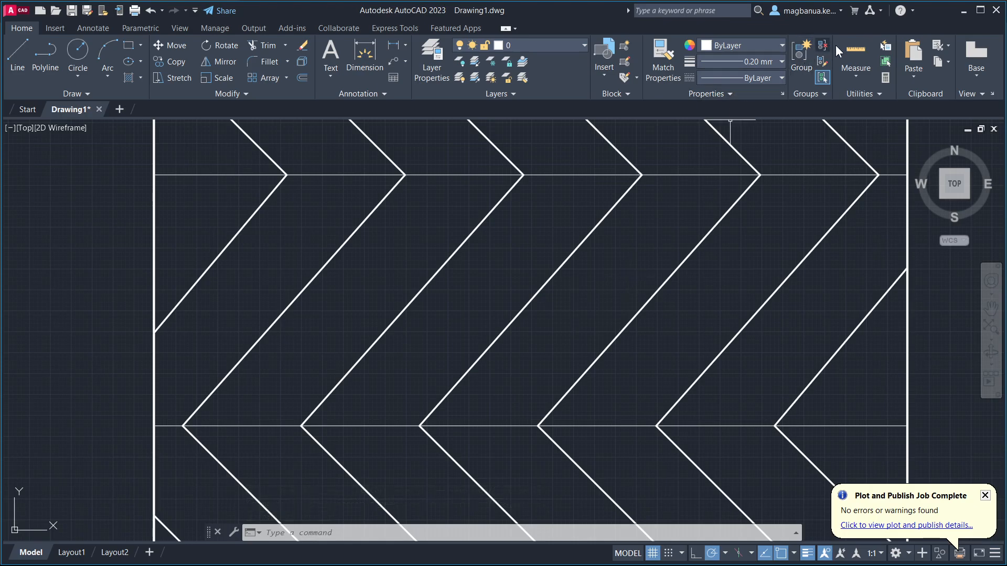
pyautogui.click(855, 52)
pyautogui.scroll(-4, 723, 294)
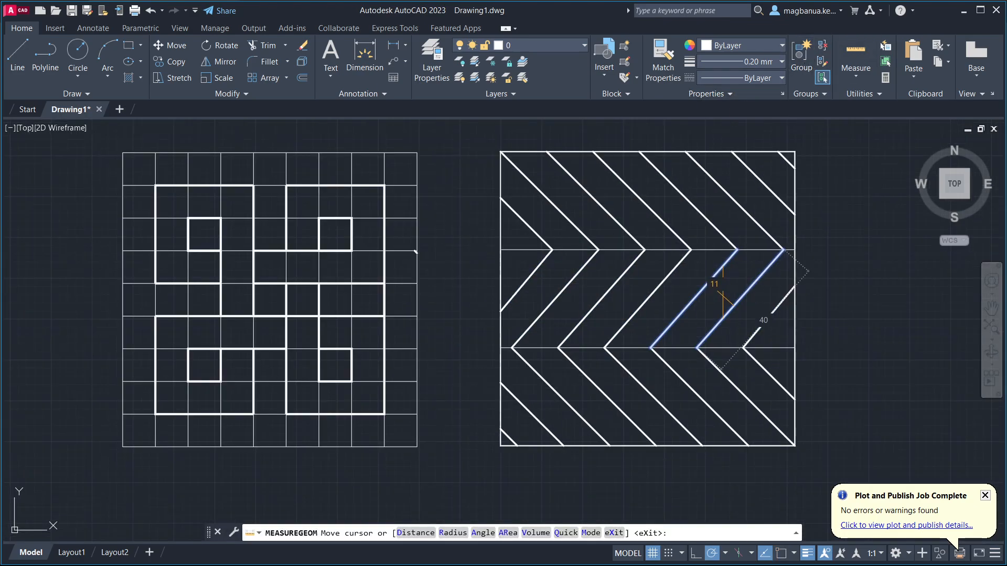
pyautogui.moveTo(673, 384); pyautogui.dragTo(646, 461, button='middle')
pyautogui.press('Escape')
# Modify the Standard dimension style so linear dimensions use a precision of 0
pyautogui.moveTo(618, 174); pyautogui.dragTo(499, 188, button='middle')
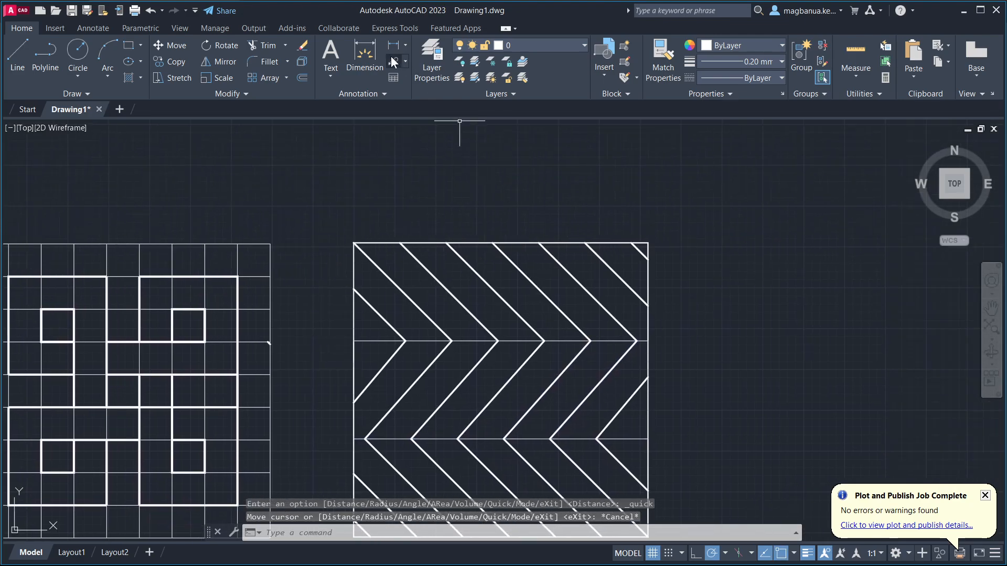
pyautogui.click(367, 74)
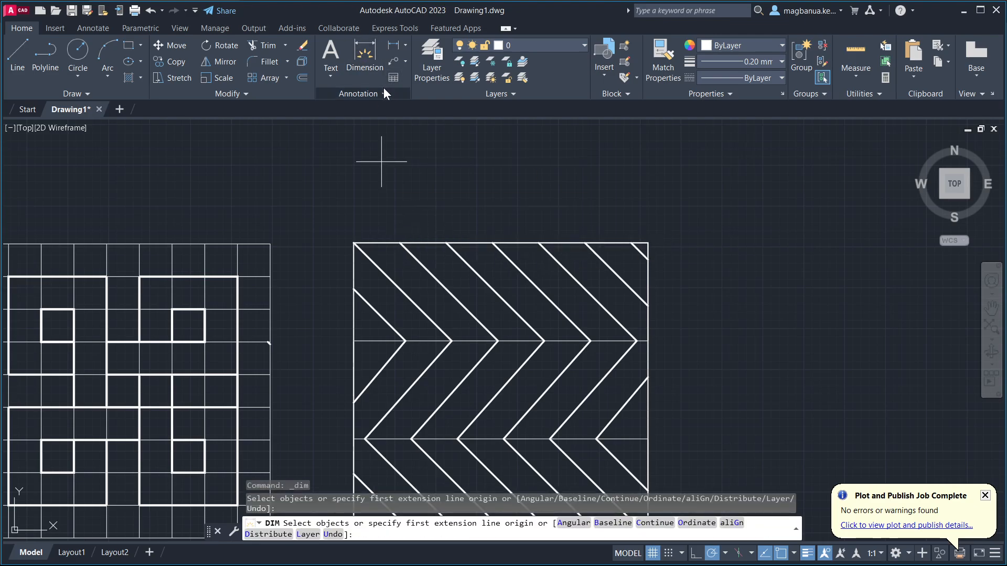
pyautogui.click(383, 94)
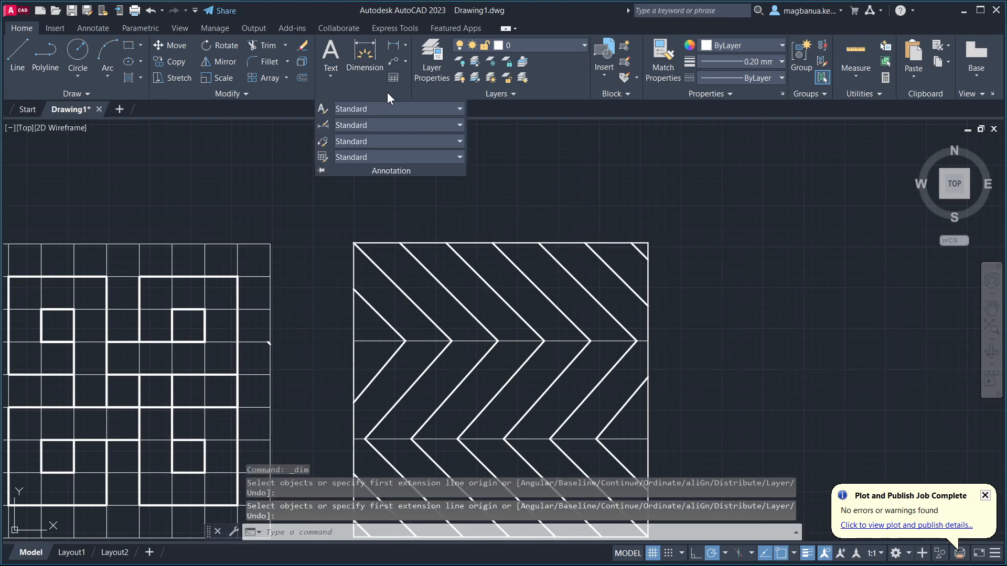
pyautogui.click(446, 108)
pyautogui.click(400, 126)
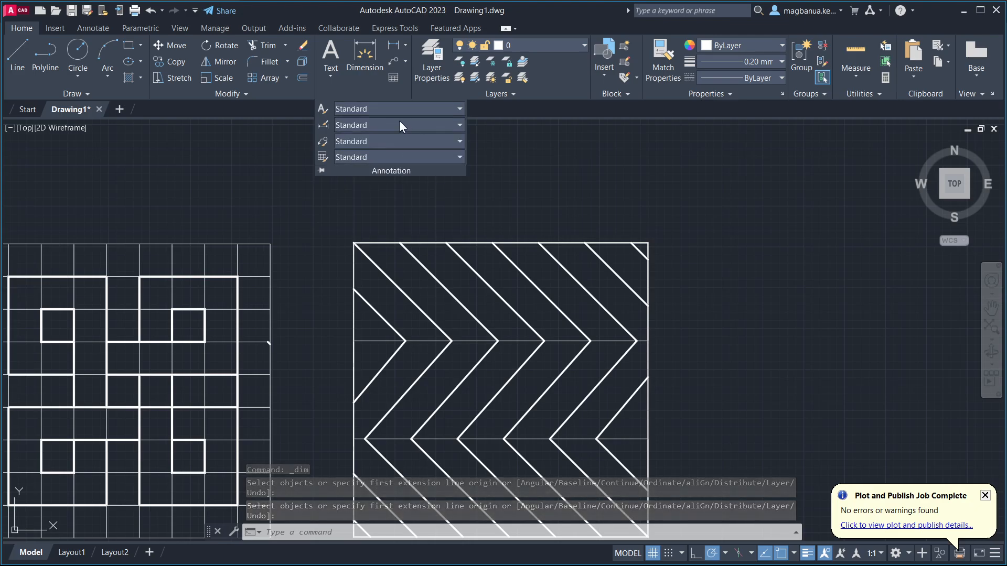
pyautogui.click(395, 124)
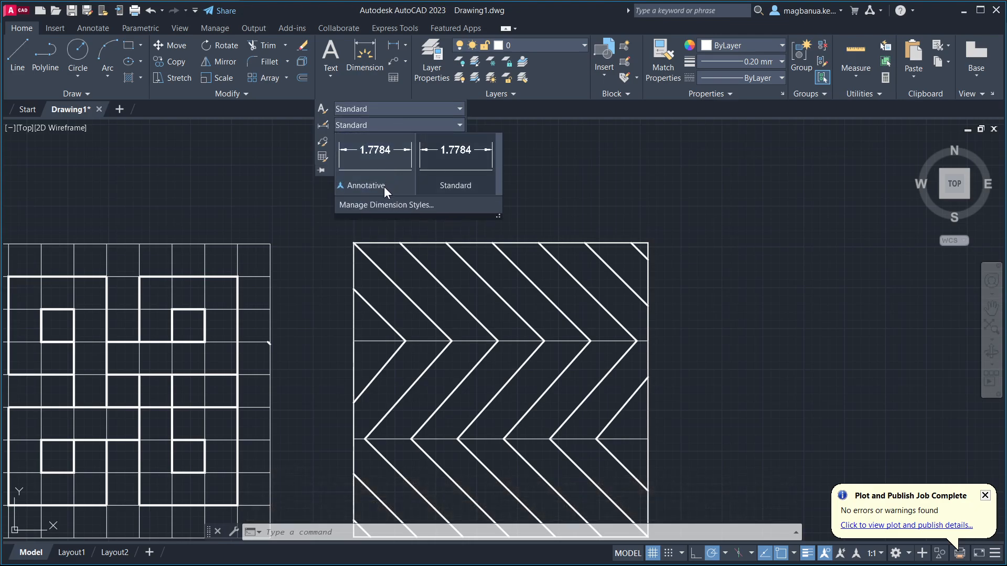
pyautogui.click(382, 206)
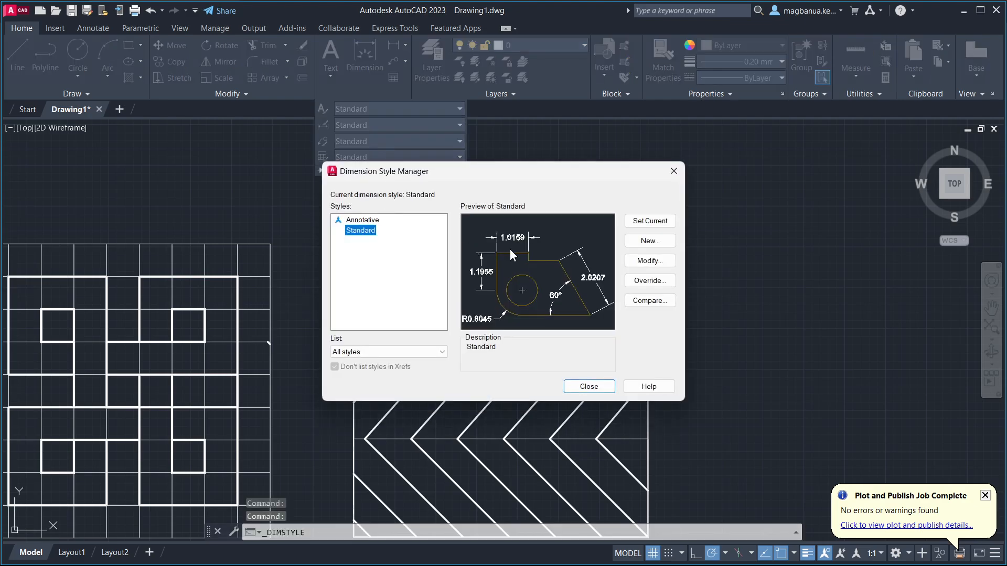
pyautogui.click(649, 263)
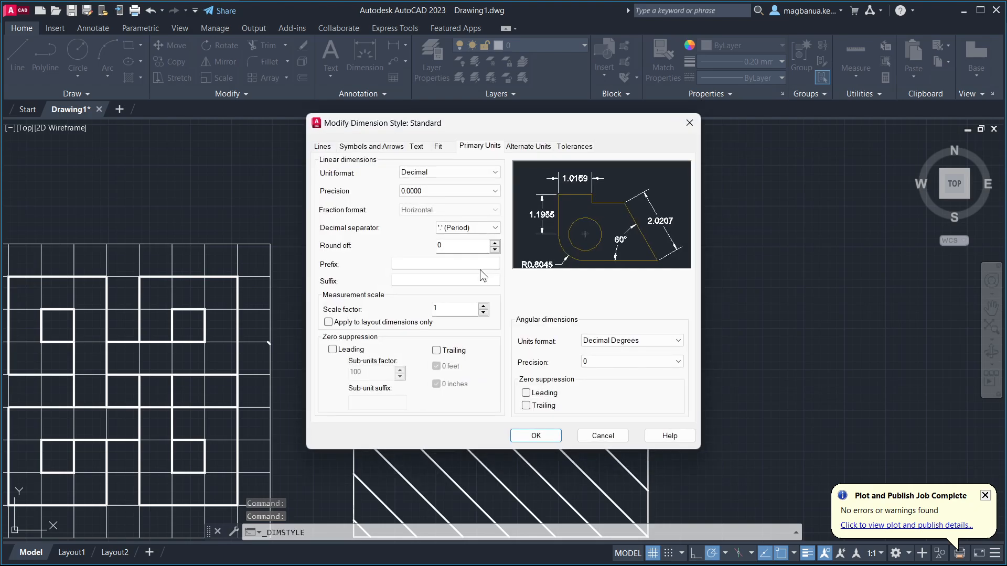
pyautogui.click(440, 191)
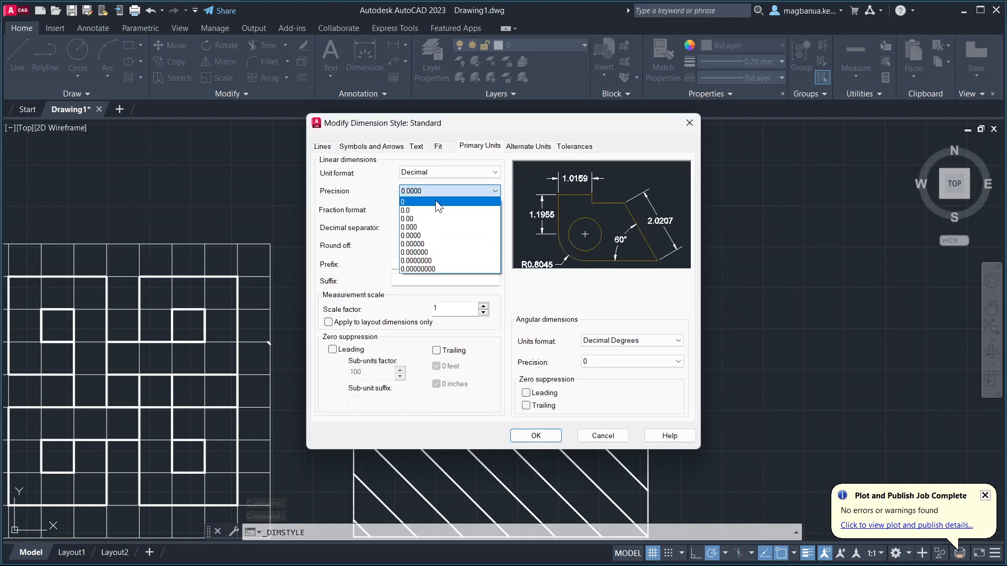
pyautogui.click(435, 200)
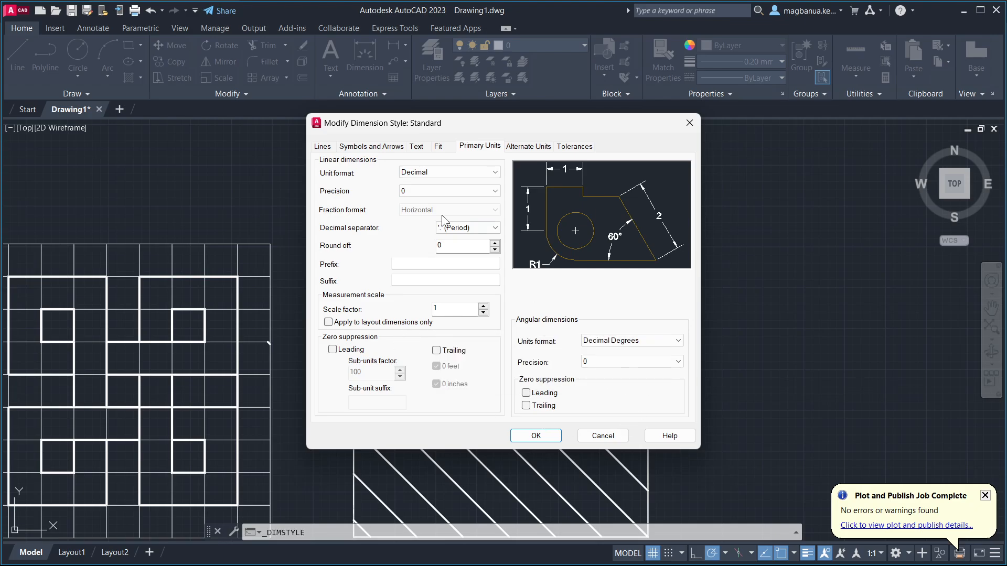
# Set the Standard dimension style's text height to 0.5 and save the style changes
pyautogui.click(416, 148)
pyautogui.click(494, 236)
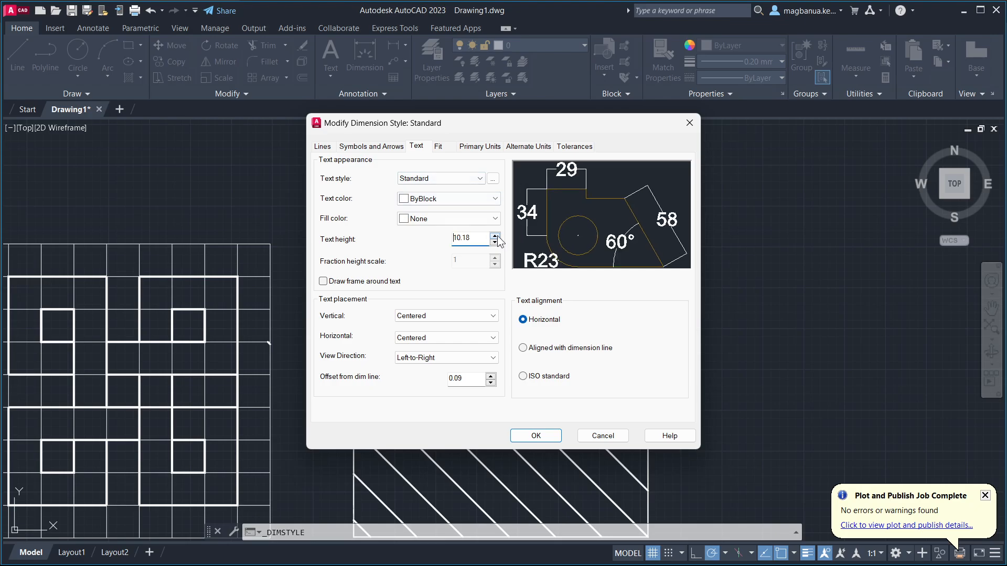
pyautogui.click(495, 242)
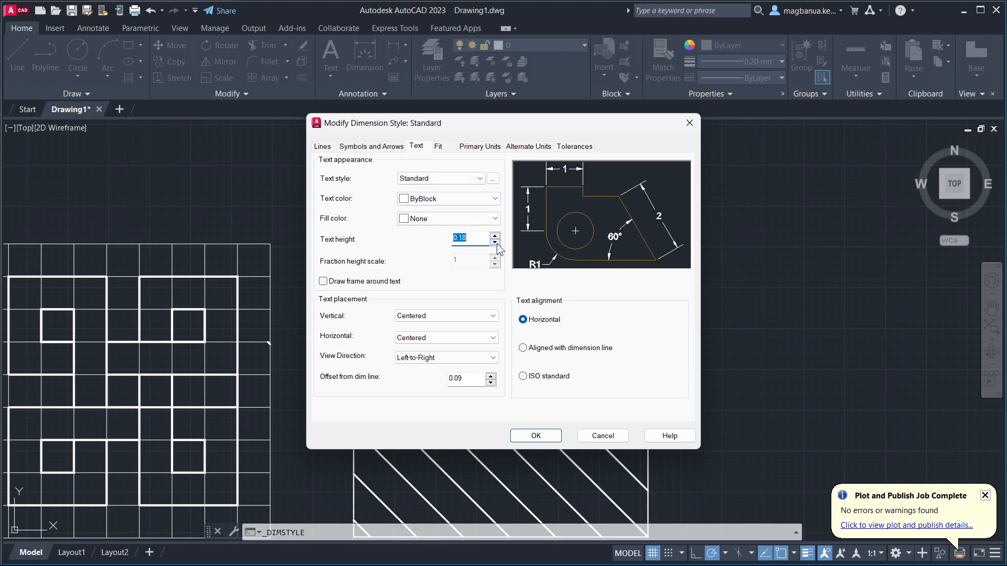
pyautogui.write('0.')
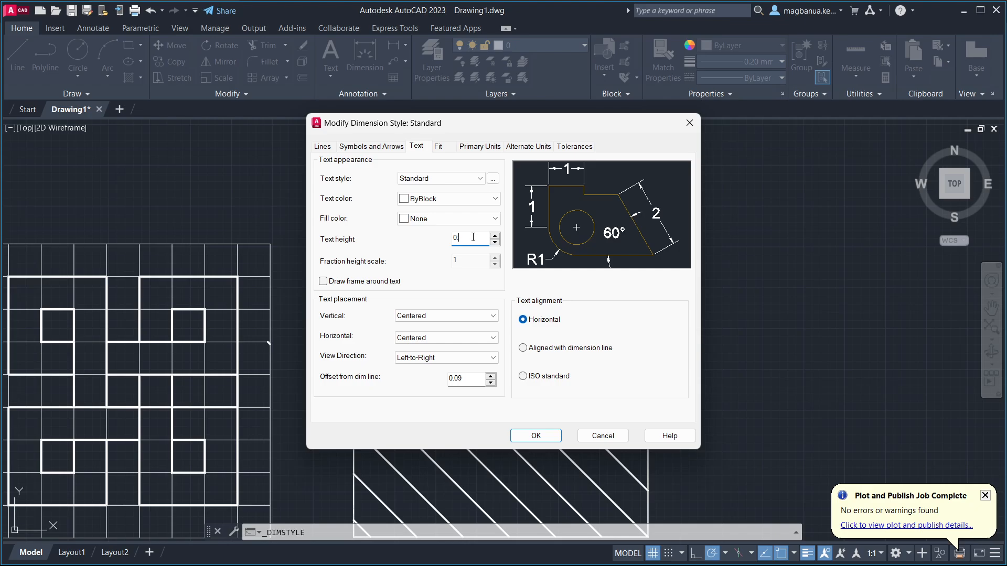
pyautogui.write('.5')
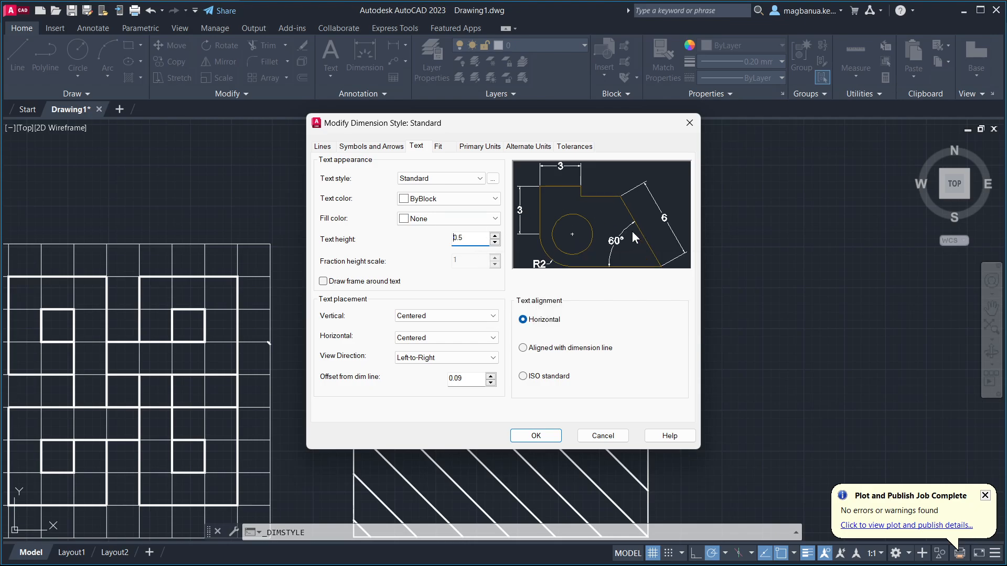
pyautogui.click(389, 149)
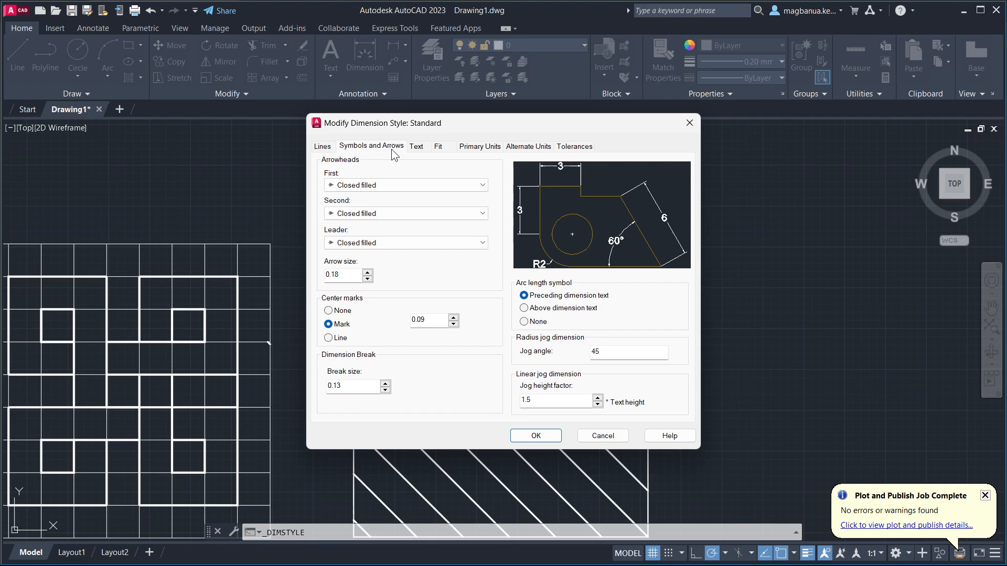
pyautogui.click(323, 148)
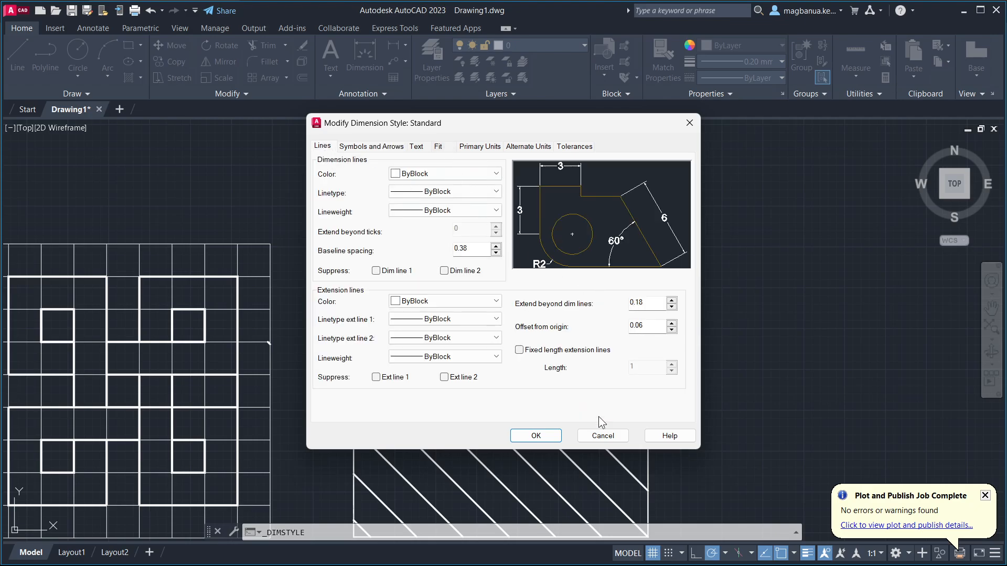
pyautogui.click(540, 436)
pyautogui.click(589, 386)
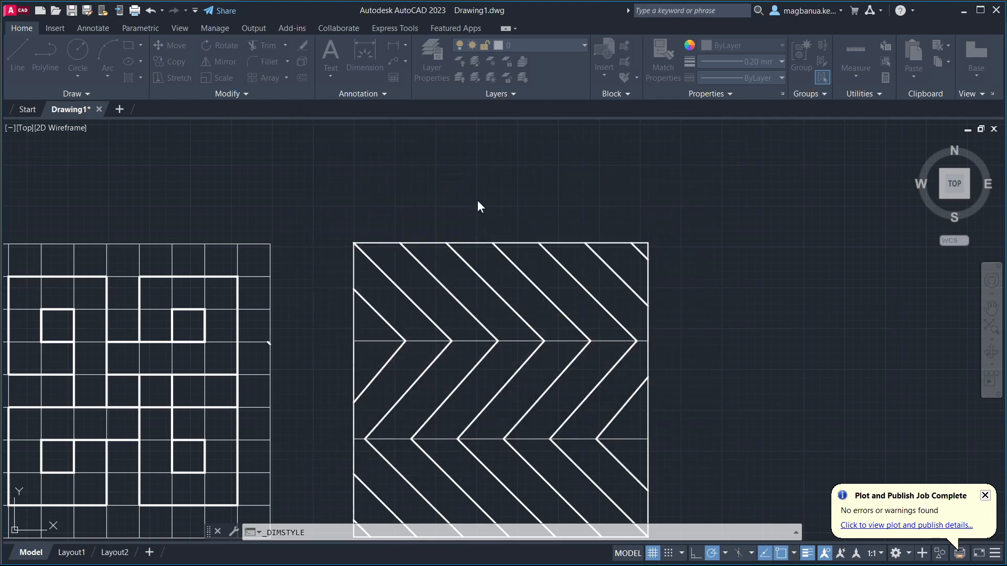
pyautogui.click(365, 58)
pyautogui.scroll(5, 399, 231)
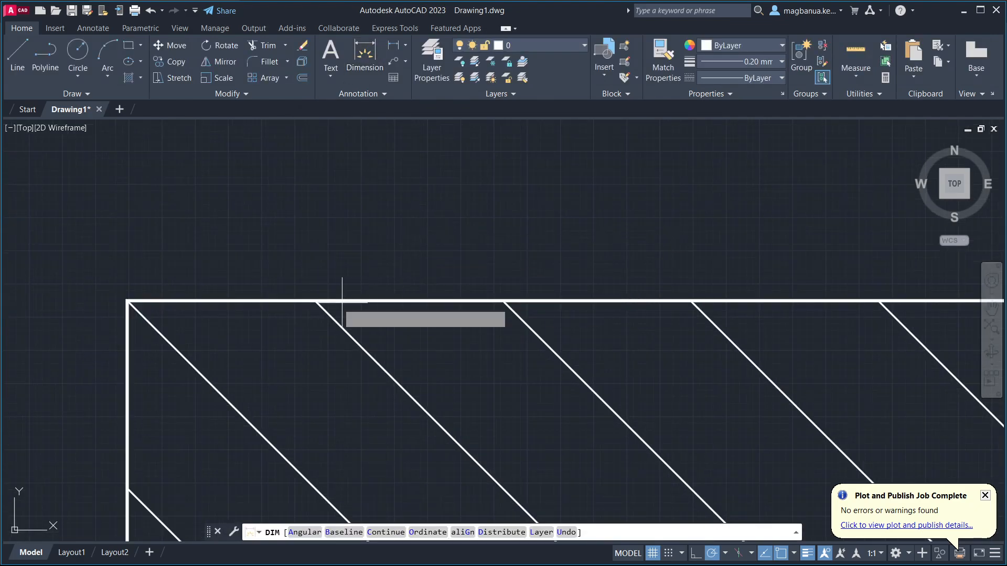
pyautogui.click(316, 302)
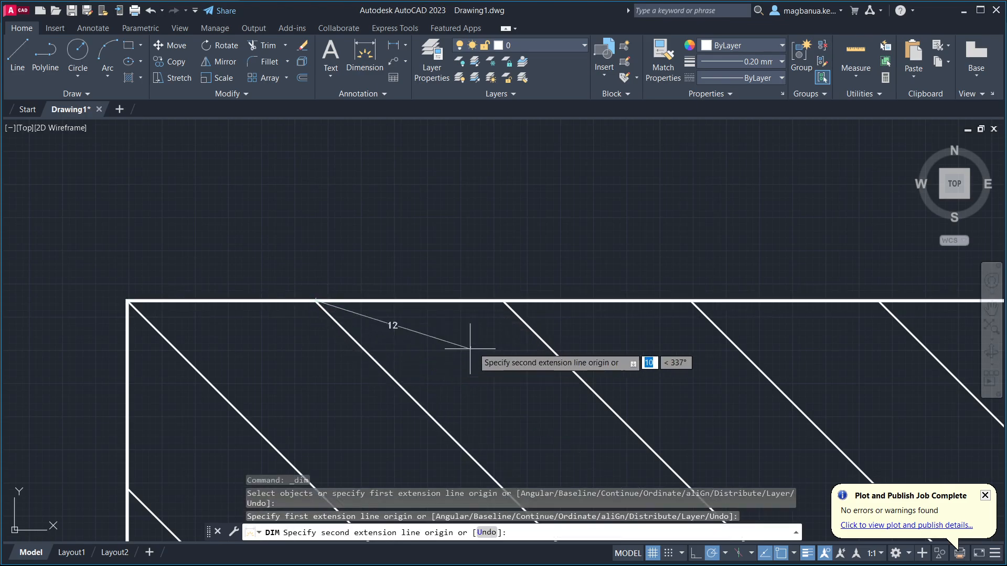
pyautogui.click(502, 301)
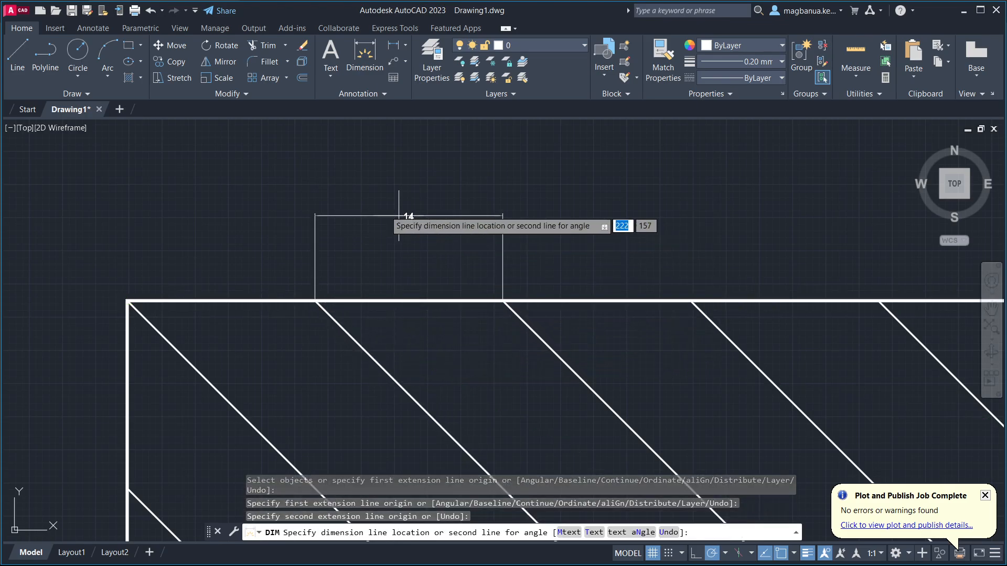
pyautogui.press('Escape')
pyautogui.scroll(-3, 449, 247)
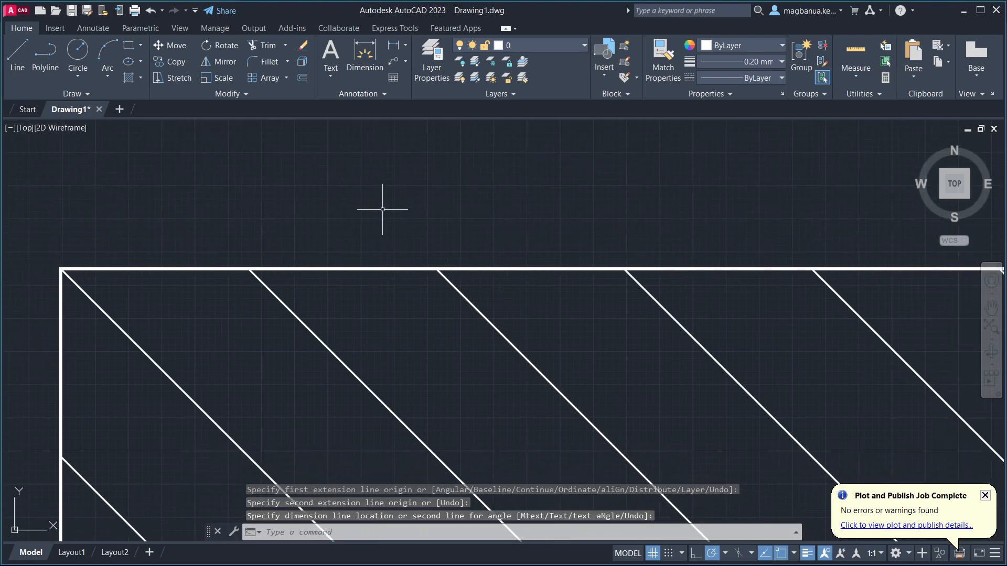
# Add an aligned dimension for the spacing between the upper band's second and third diagonals, placed above the square
pyautogui.click(404, 45)
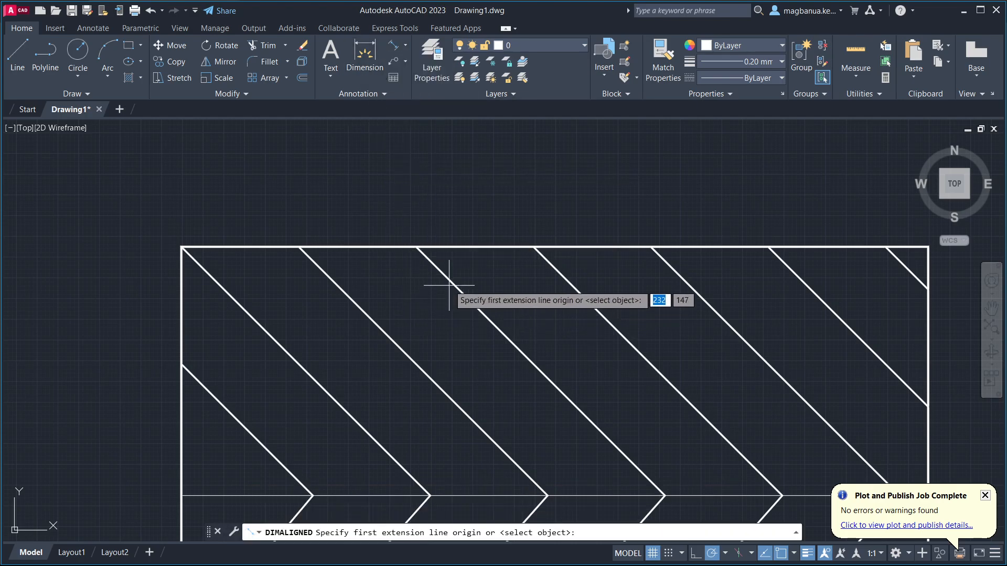
pyautogui.click(416, 246)
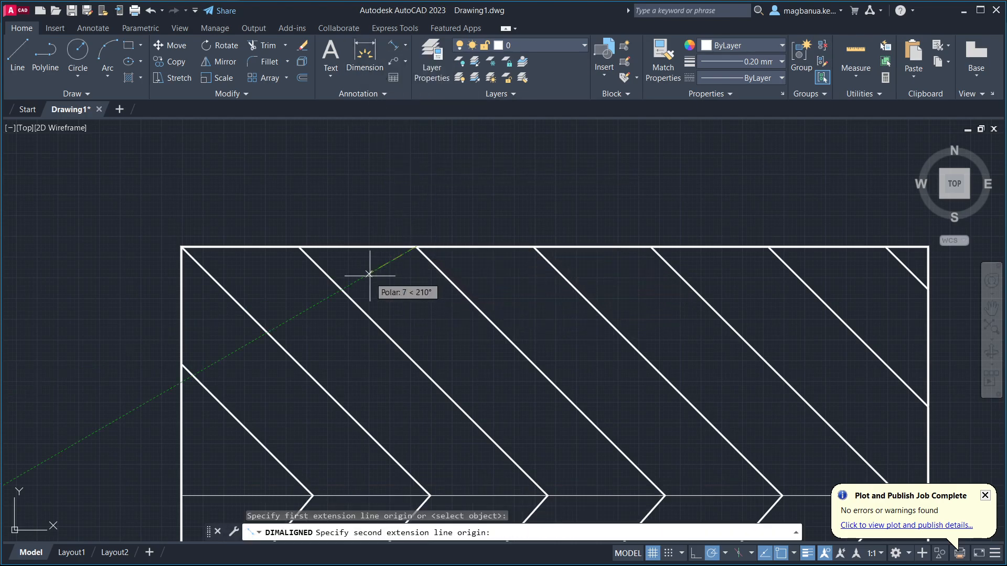
pyautogui.click(352, 299)
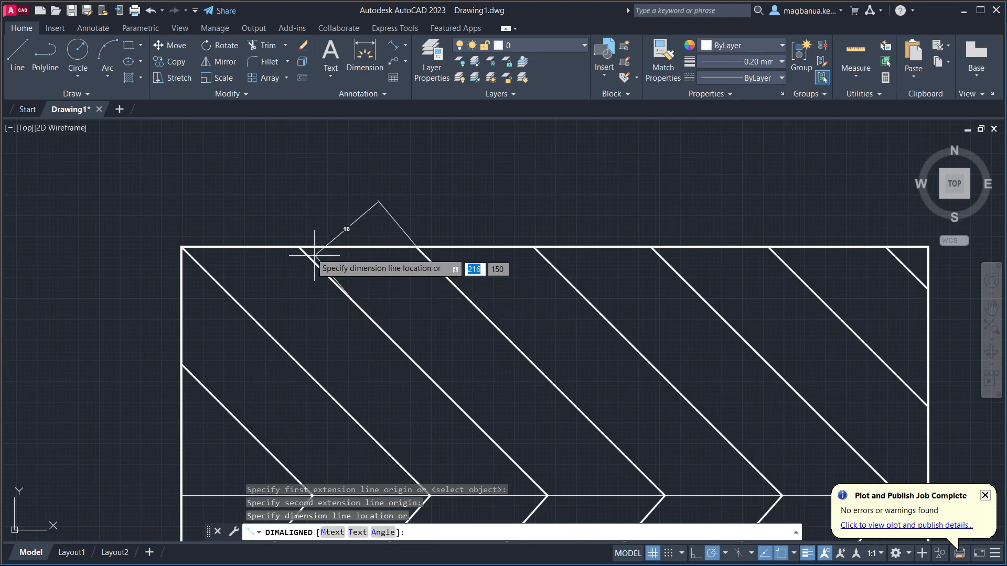
pyautogui.click(278, 218)
pyautogui.scroll(2, 352, 205)
pyautogui.moveTo(353, 203); pyautogui.dragTo(415, 265, button='middle')
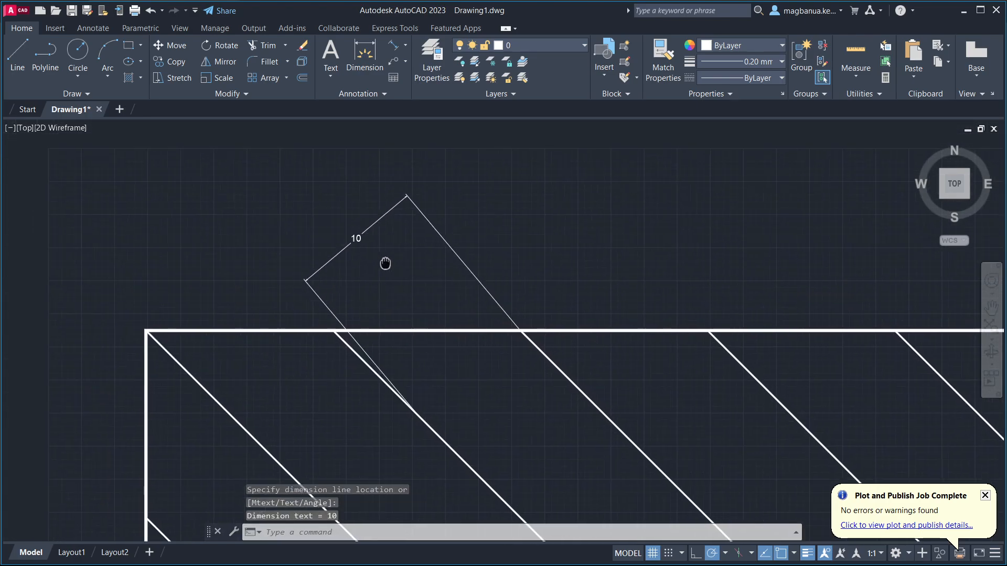
pyautogui.scroll(-2, 420, 279)
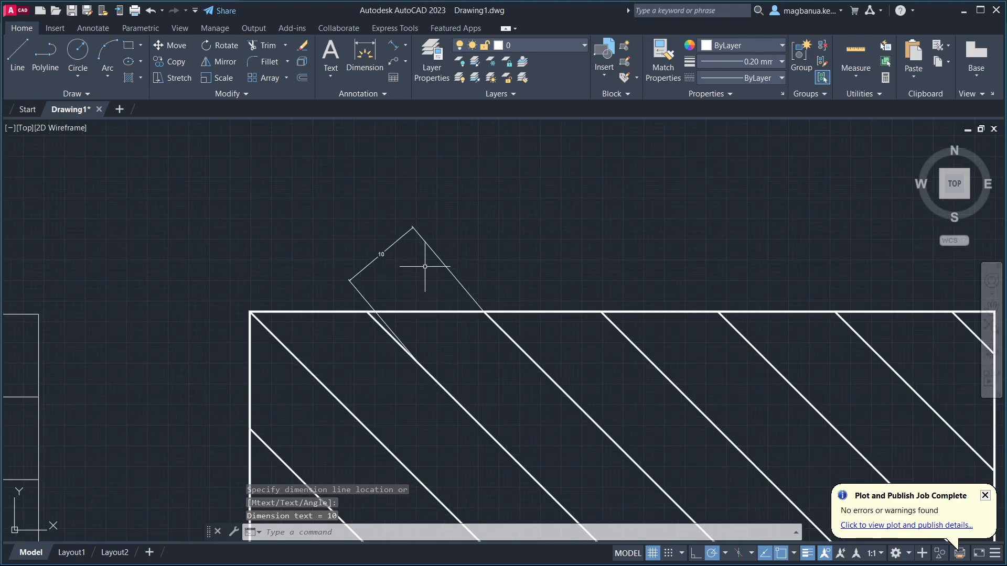
pyautogui.moveTo(461, 293)
pyautogui.mouseDown(button='middle')
pyautogui.moveTo(354, 188)
pyautogui.moveTo(367, 241)
pyautogui.mouseUp(button='middle')
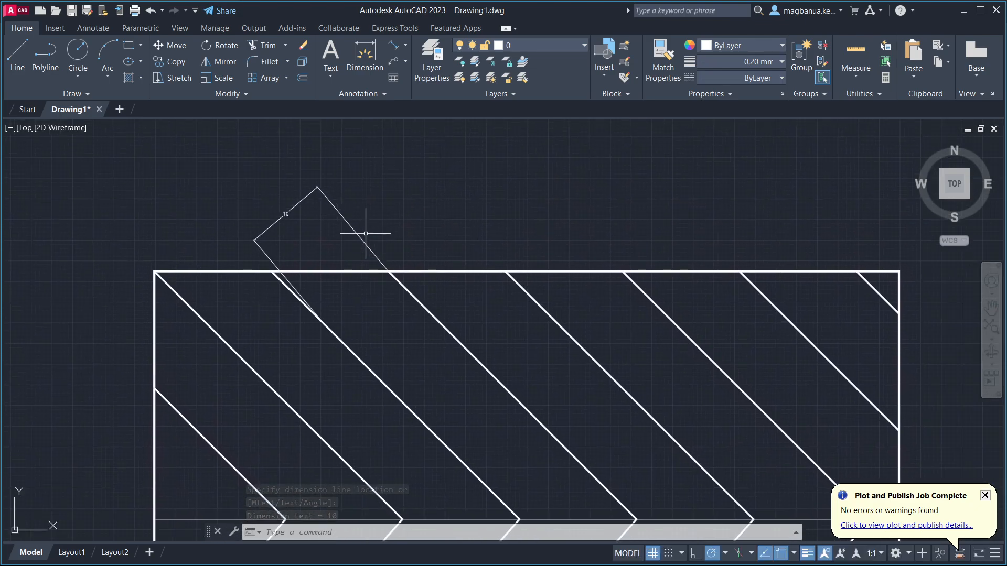
# Delete the aligned spacing dimension above the square and select Standard as the dimension style
pyautogui.click(302, 200)
pyautogui.press('Delete')
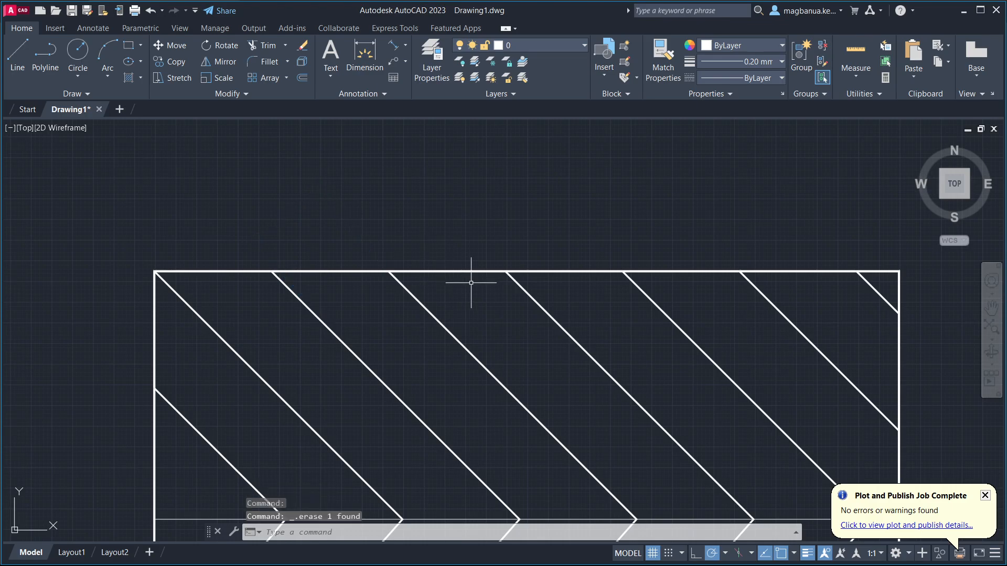
pyautogui.click(383, 93)
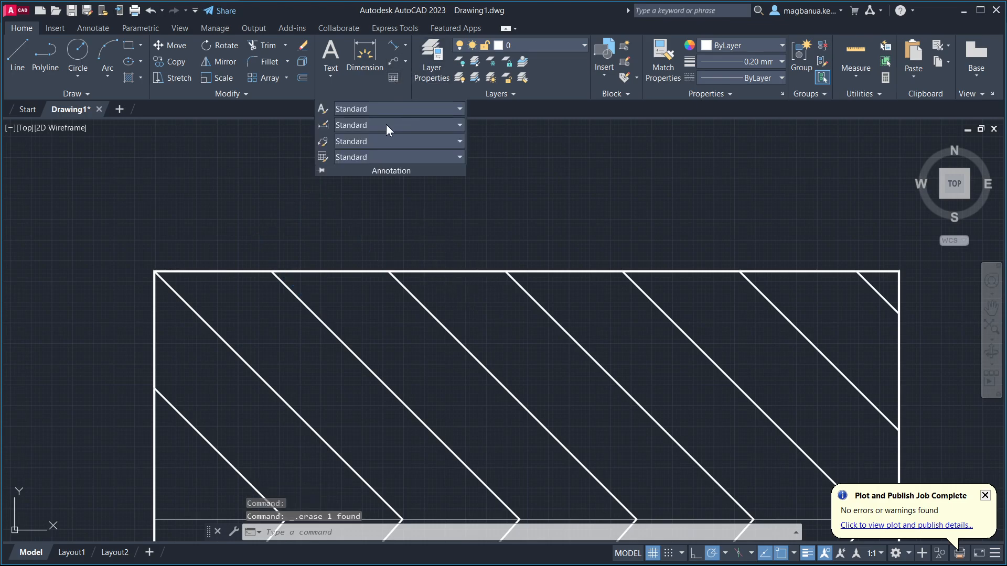
pyautogui.click(418, 124)
pyautogui.click(441, 182)
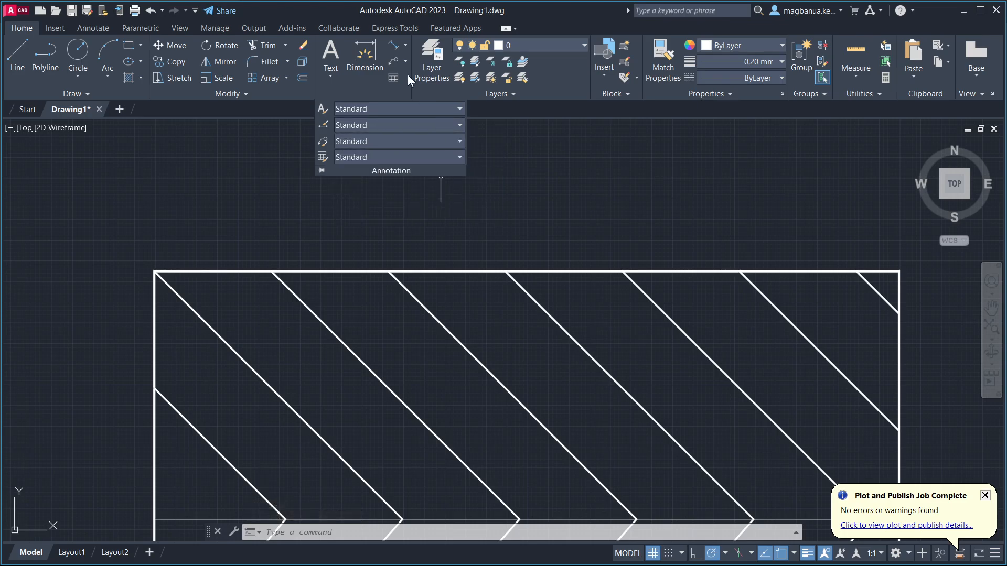
# Try an aligned dimension for the spacing between the upper band's second and third diagonals above the square, and delete it
pyautogui.click(396, 45)
pyautogui.moveTo(491, 409)
pyautogui.mouseDown(button='middle')
pyautogui.moveTo(360, 199)
pyautogui.moveTo(479, 349)
pyautogui.mouseUp(button='middle')
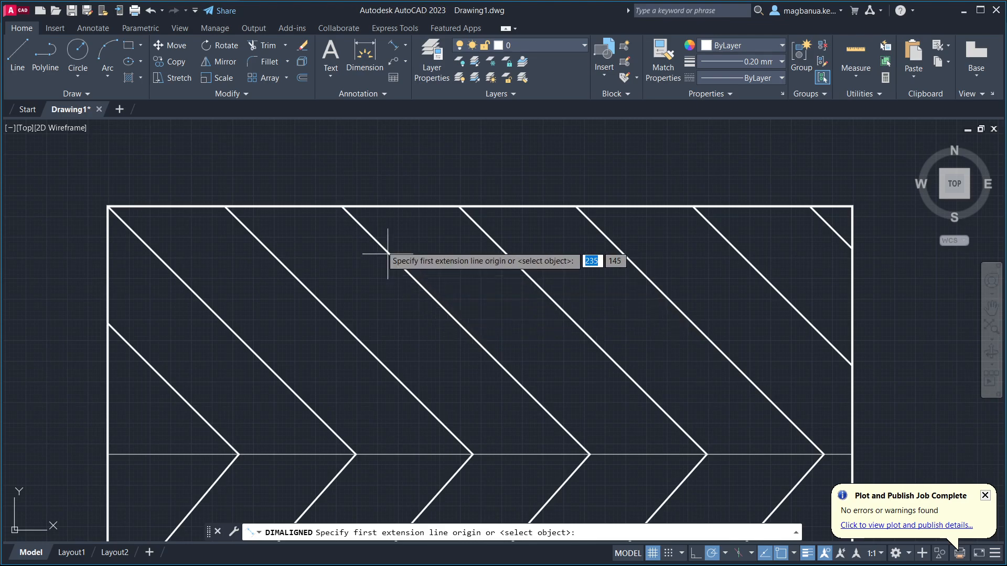
pyautogui.click(337, 208)
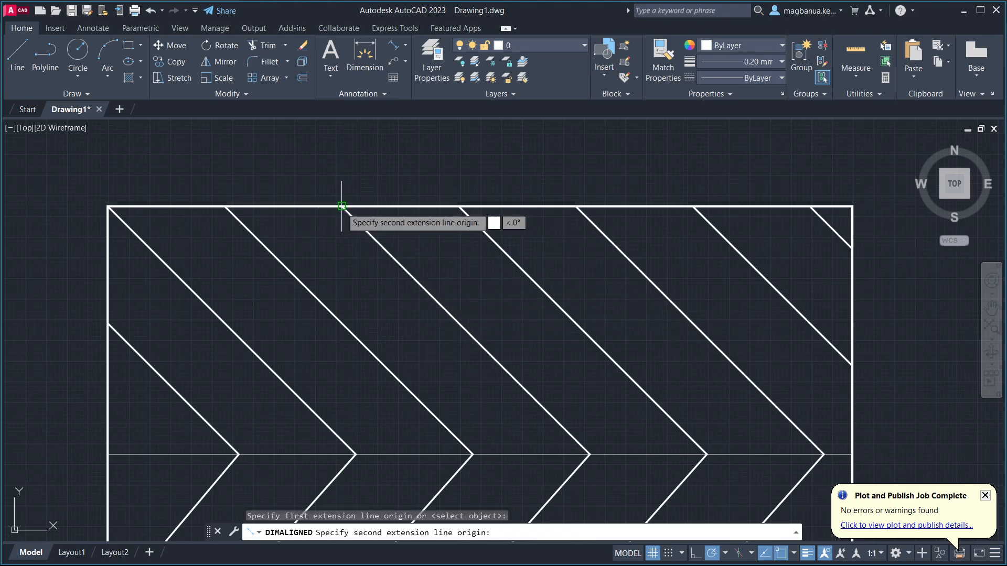
pyautogui.click(288, 269)
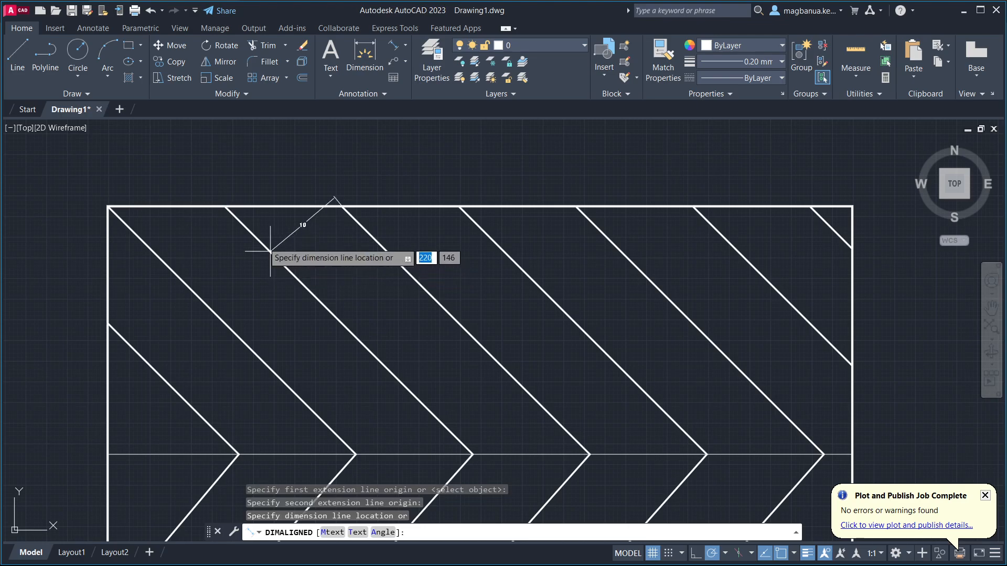
pyautogui.click(214, 198)
pyautogui.scroll(-2, 411, 229)
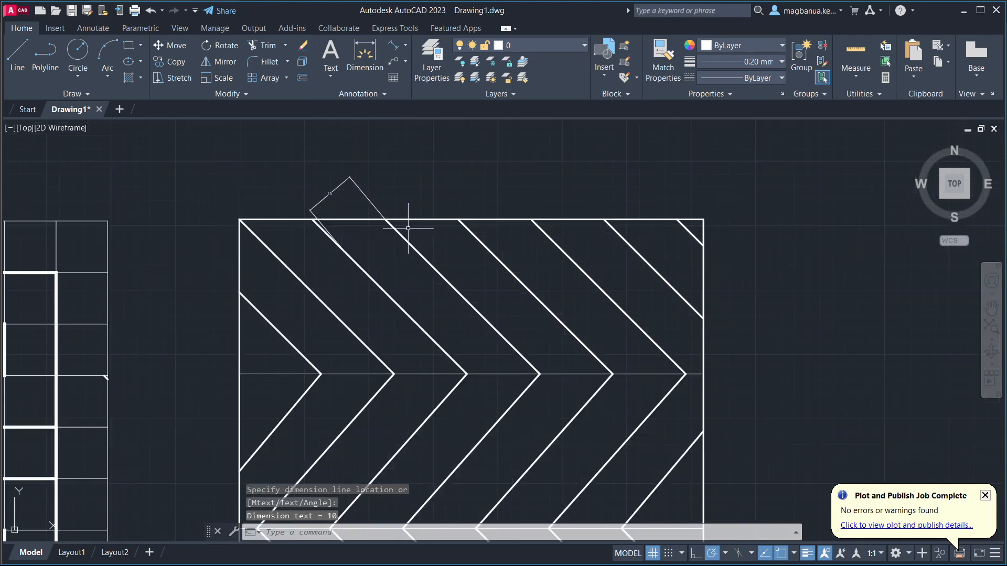
pyautogui.moveTo(521, 305)
pyautogui.mouseDown(button='middle')
pyautogui.moveTo(433, 308)
pyautogui.moveTo(449, 344)
pyautogui.mouseUp(button='middle')
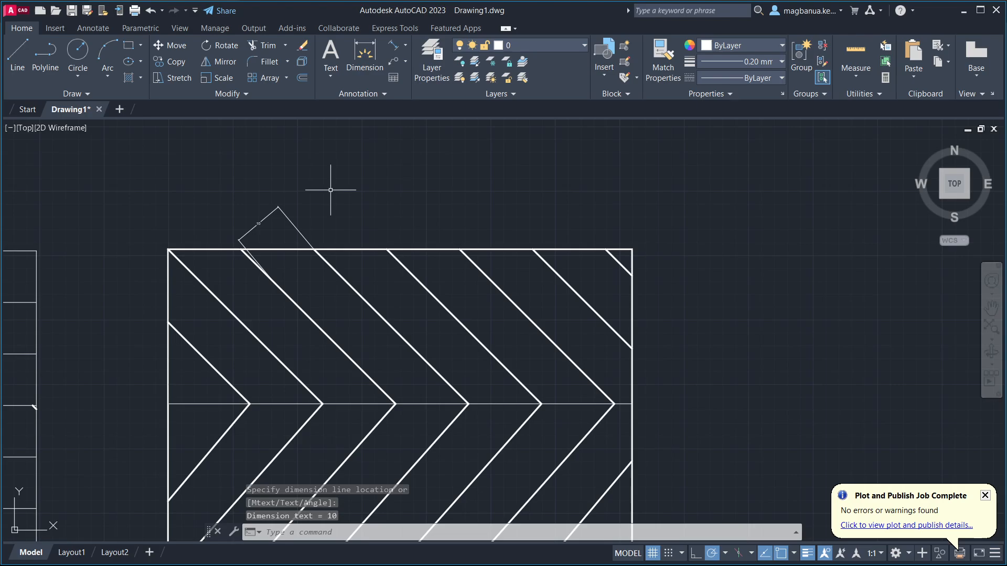
pyautogui.click(271, 213)
pyautogui.press('Delete')
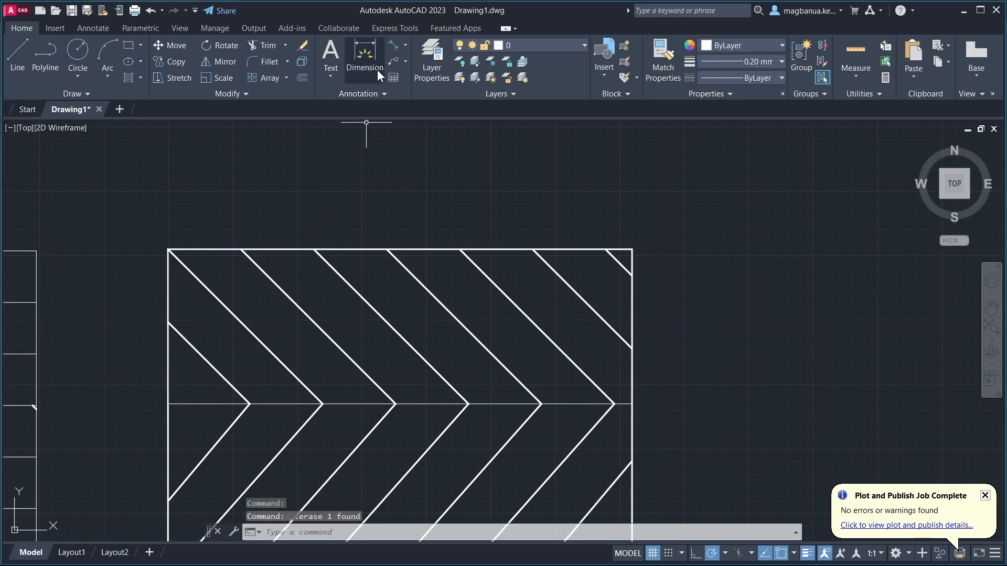
# Modify the Standard dimension style to a text height of 1.5 and save the style changes
pyautogui.click(379, 94)
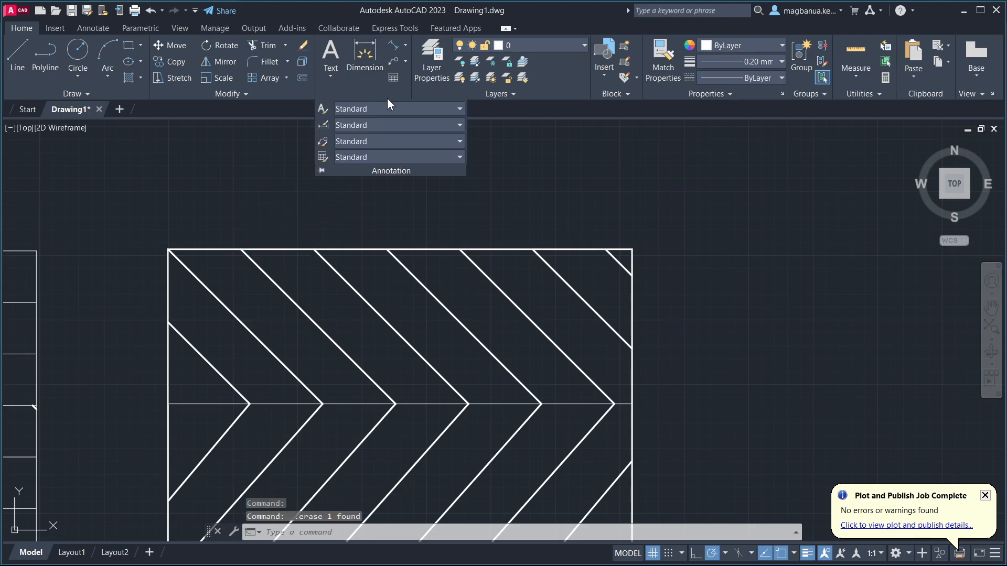
pyautogui.click(406, 45)
pyautogui.click(406, 45)
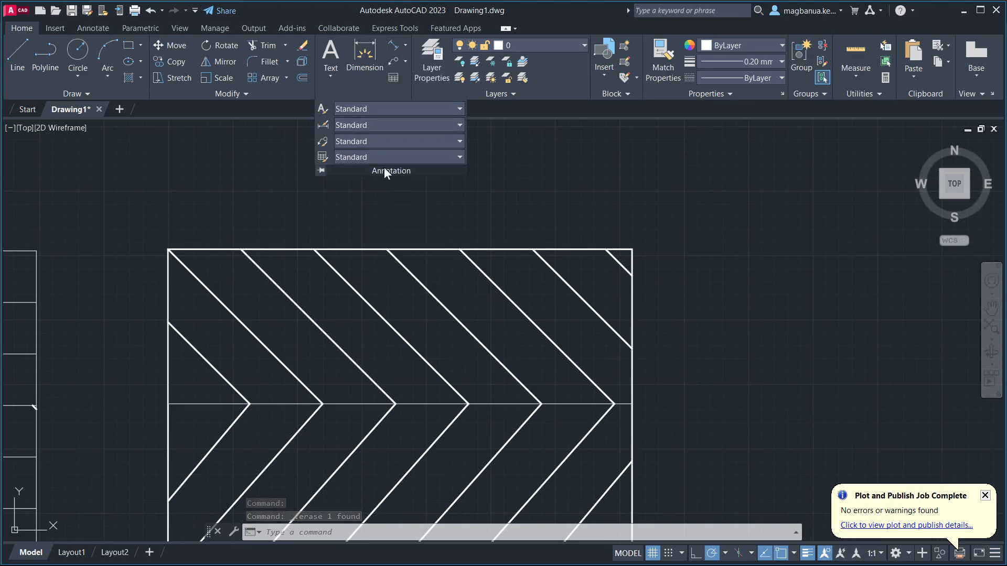
pyautogui.click(386, 125)
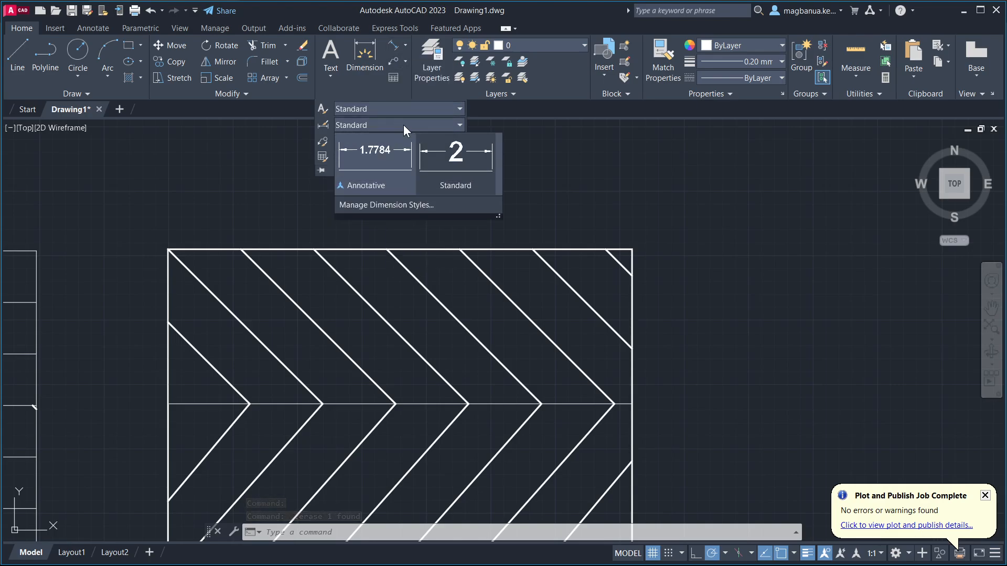
pyautogui.click(399, 205)
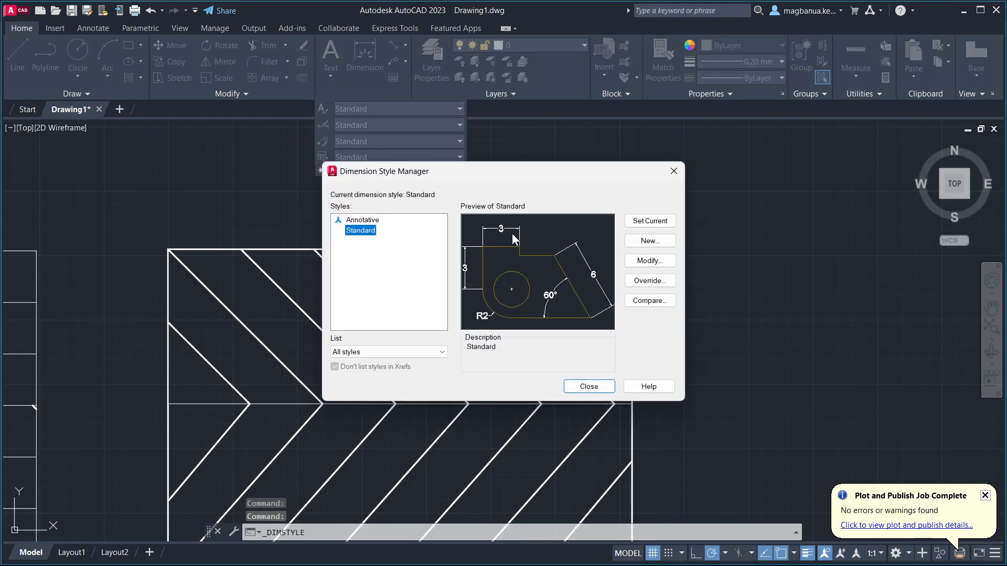
pyautogui.click(639, 260)
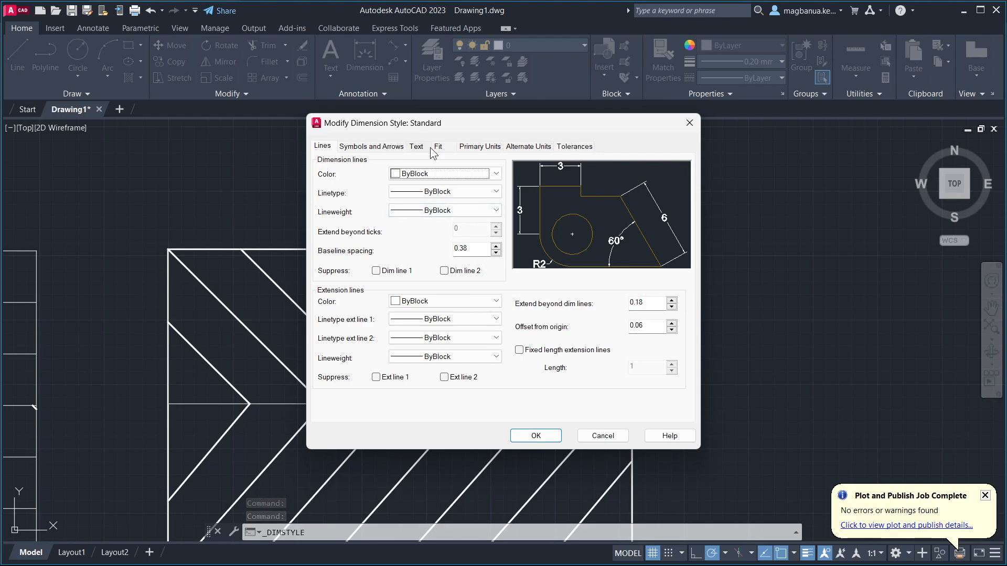
pyautogui.click(424, 147)
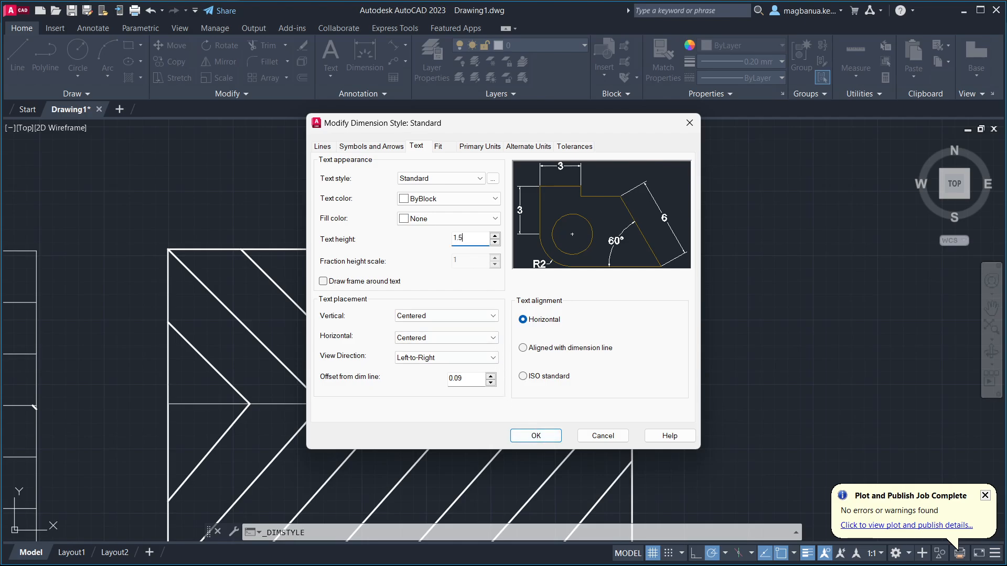
pyautogui.click(549, 436)
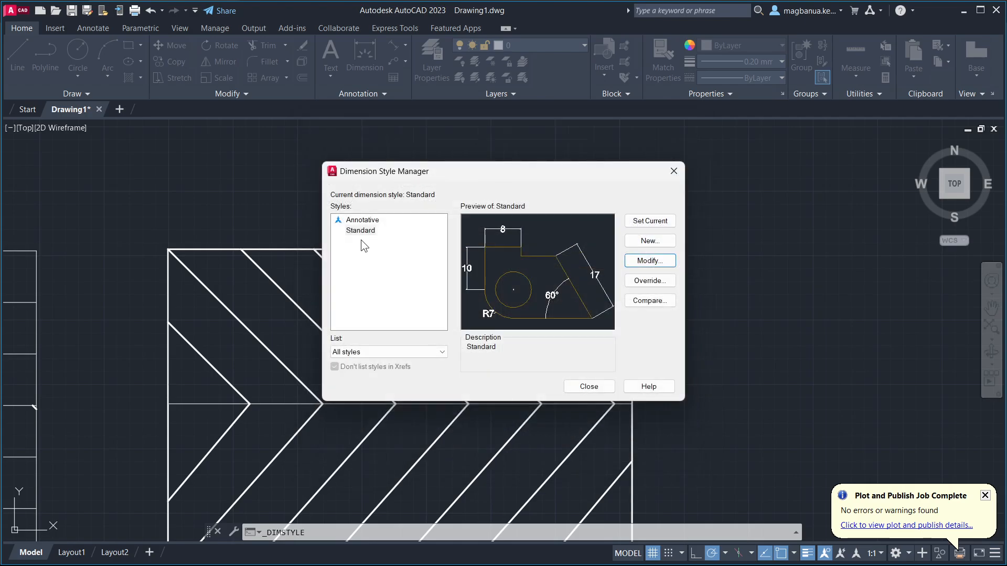
pyautogui.click(582, 386)
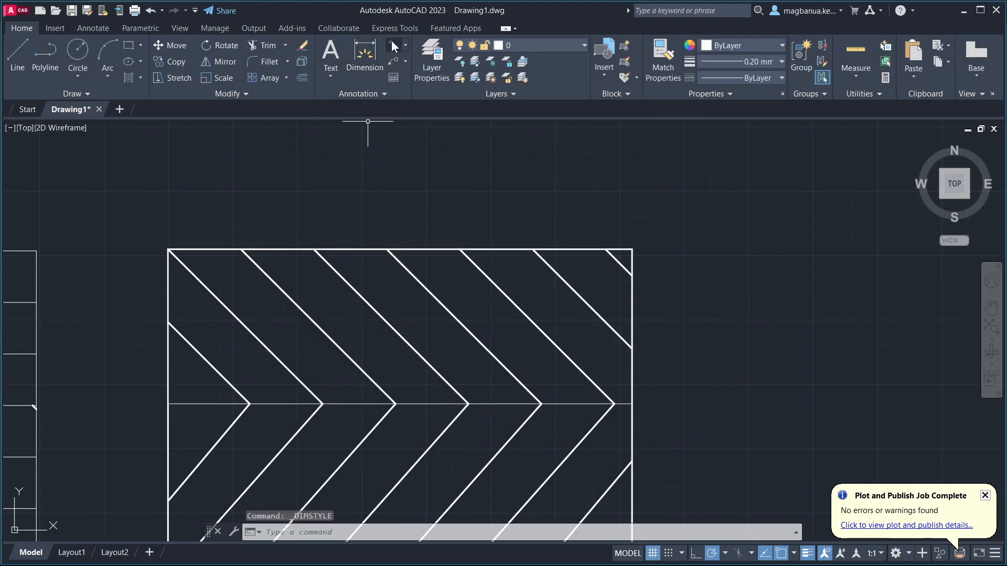
pyautogui.click(393, 45)
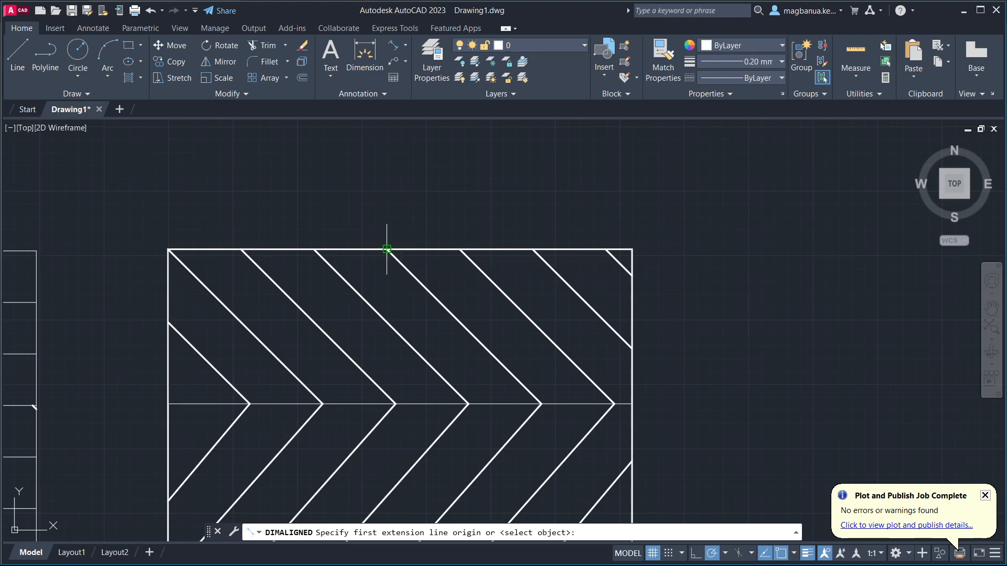
pyautogui.click(386, 323)
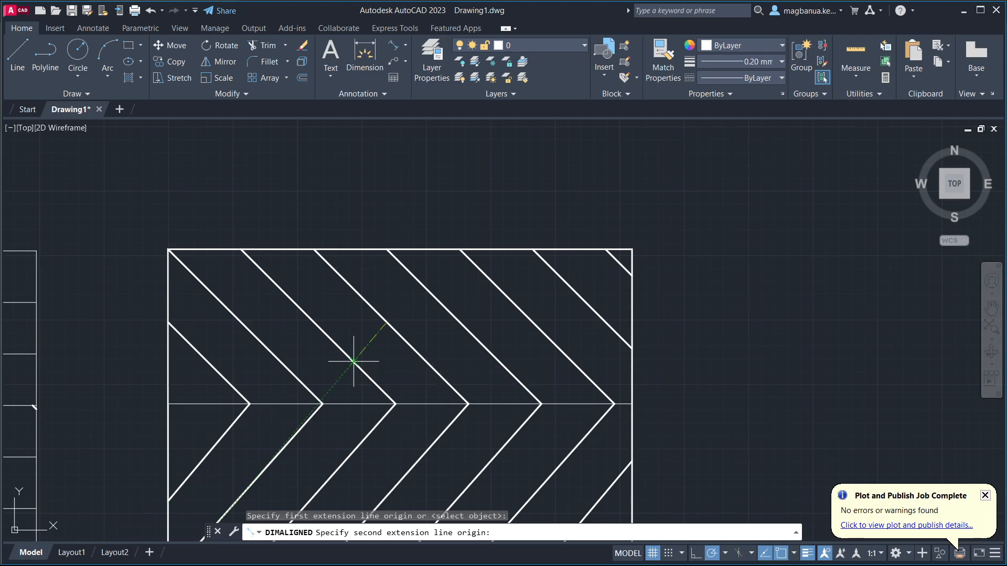
pyautogui.click(354, 361)
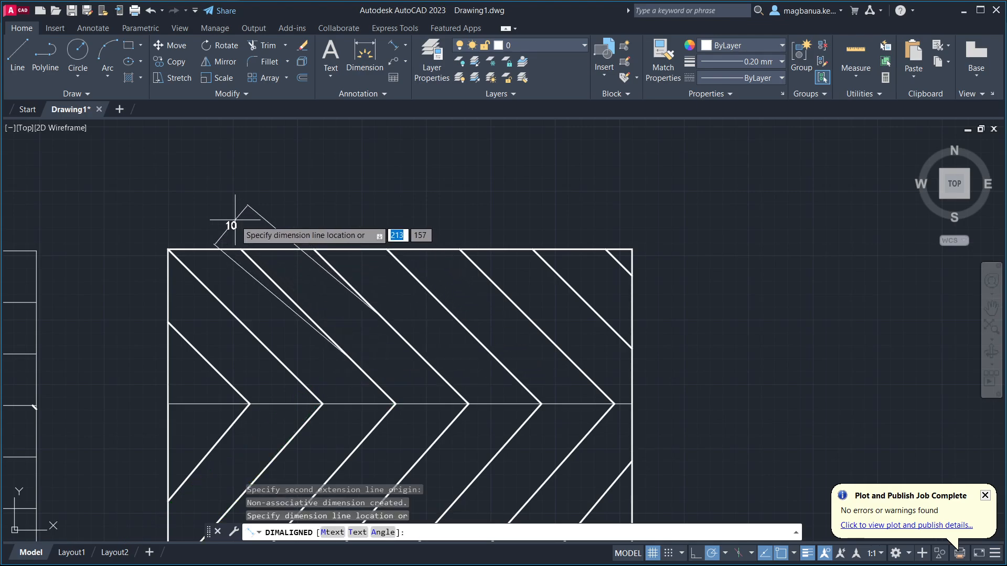
pyautogui.click(393, 44)
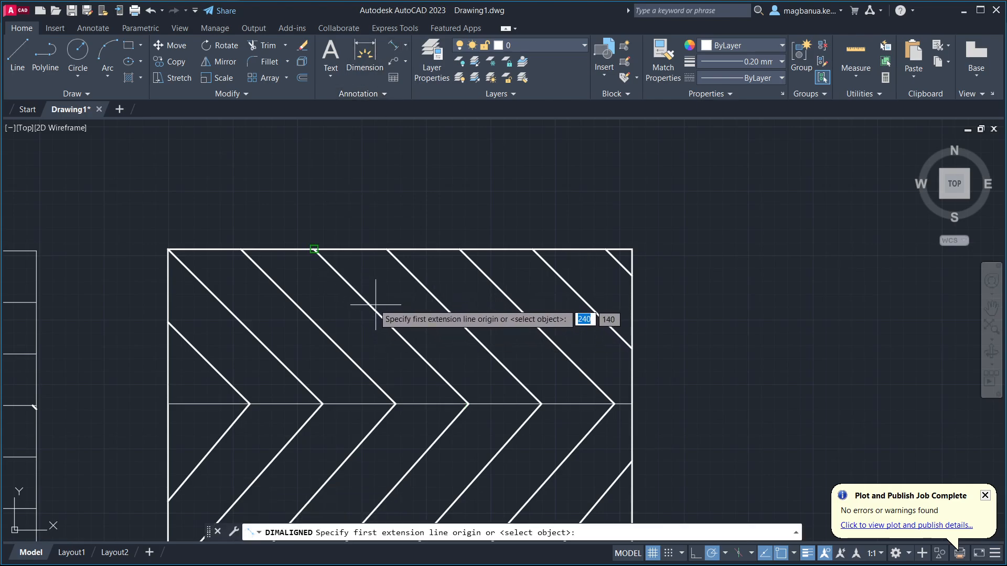
pyautogui.scroll(5, 361, 295)
pyautogui.scroll(-4, 385, 340)
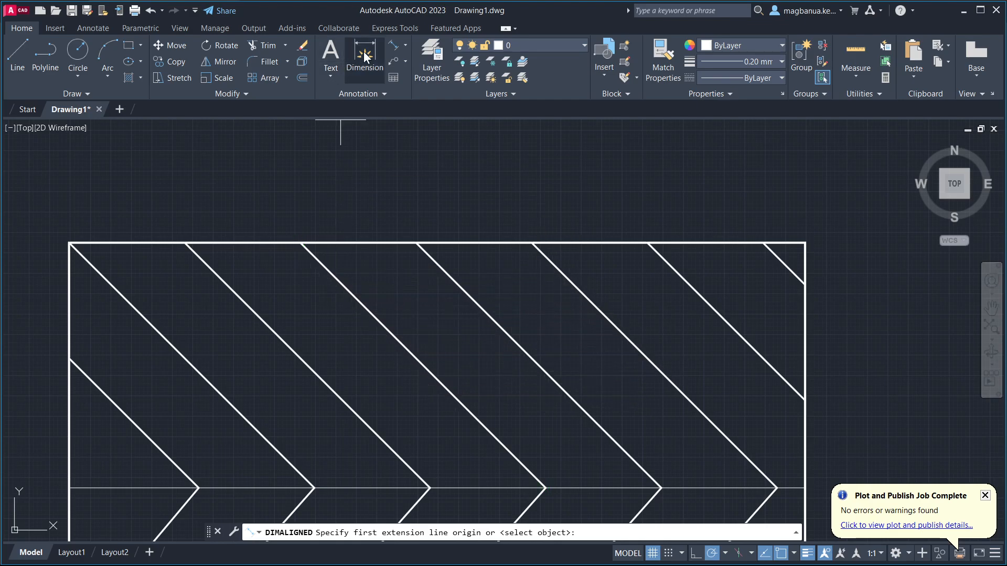
# Add an aligned dimension for the perpendicular spacing between the upper band's third and fourth diagonals, placed above the square
pyautogui.click(393, 45)
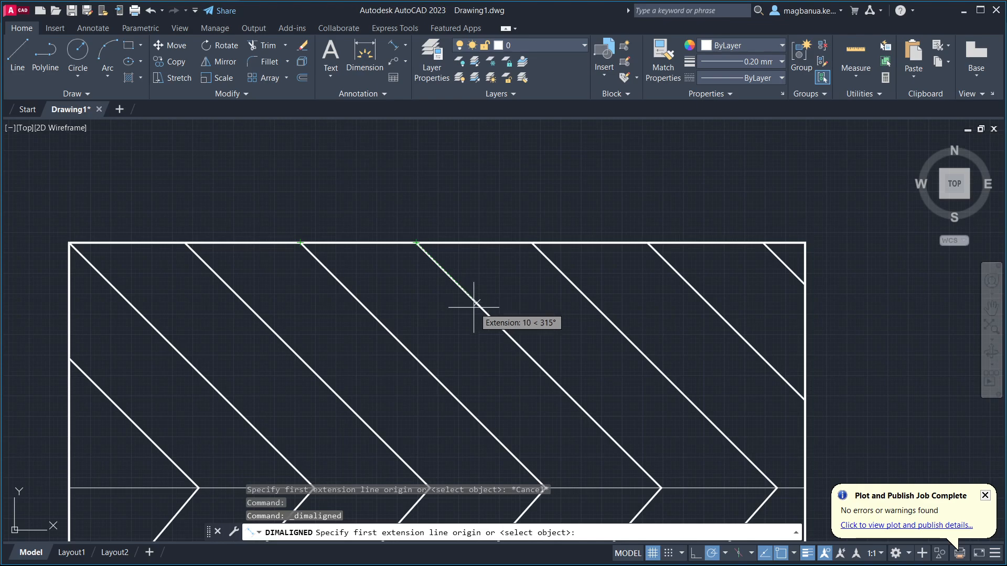
pyautogui.click(415, 242)
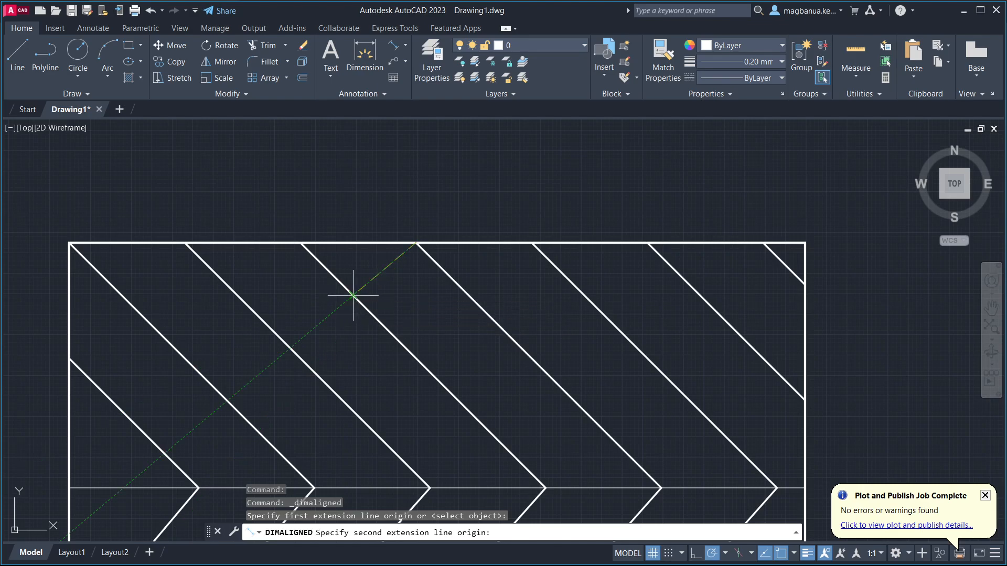
pyautogui.press('Return')
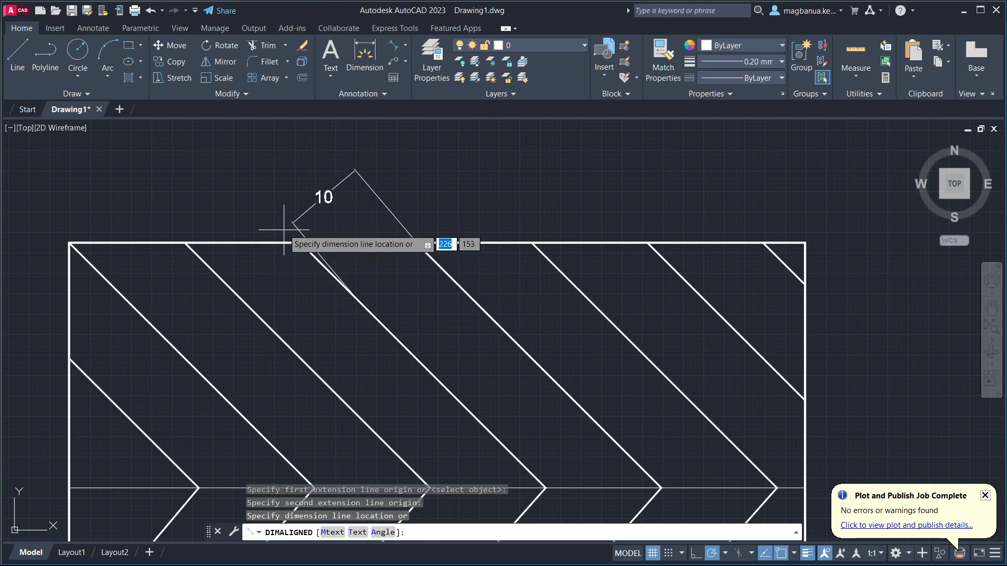
pyautogui.click(316, 188)
pyautogui.scroll(-4, 447, 277)
pyautogui.moveTo(546, 317)
pyautogui.mouseDown(button='middle')
pyautogui.moveTo(471, 231)
pyautogui.moveTo(482, 258)
pyautogui.mouseUp(button='middle')
# Add an angular dimension between the lower band's diagonal ending at the lower-right corner and the square's bottom edge, placed inside the square
pyautogui.click(405, 44)
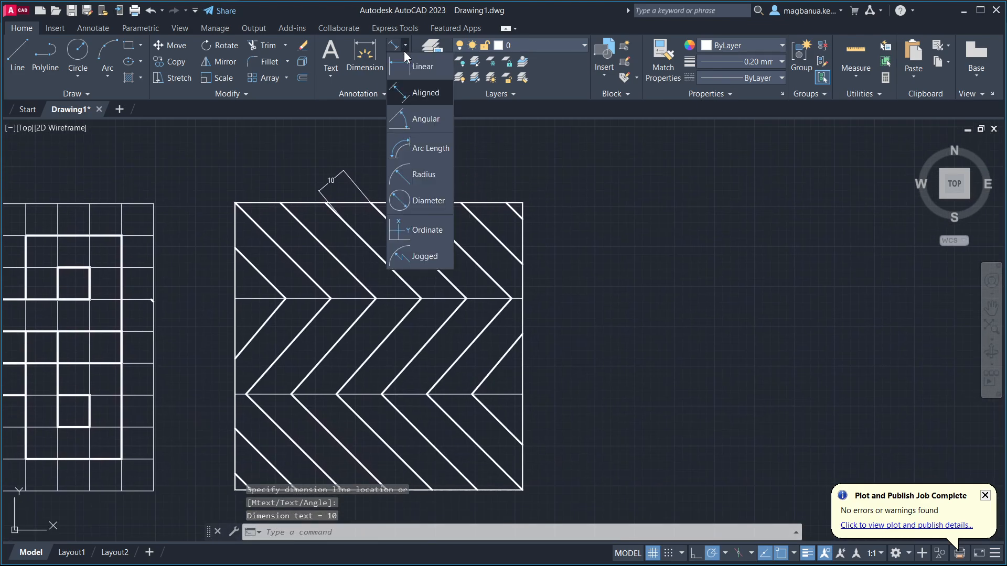
pyautogui.click(420, 117)
pyautogui.moveTo(487, 348); pyautogui.dragTo(487, 338, button='middle')
pyautogui.scroll(4, 487, 337)
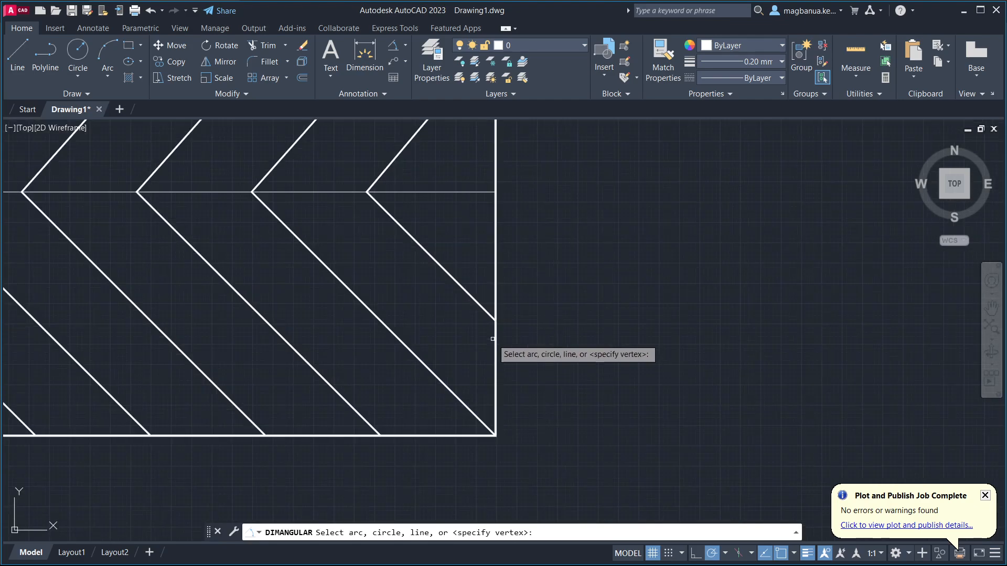
pyautogui.click(450, 391)
pyautogui.click(444, 435)
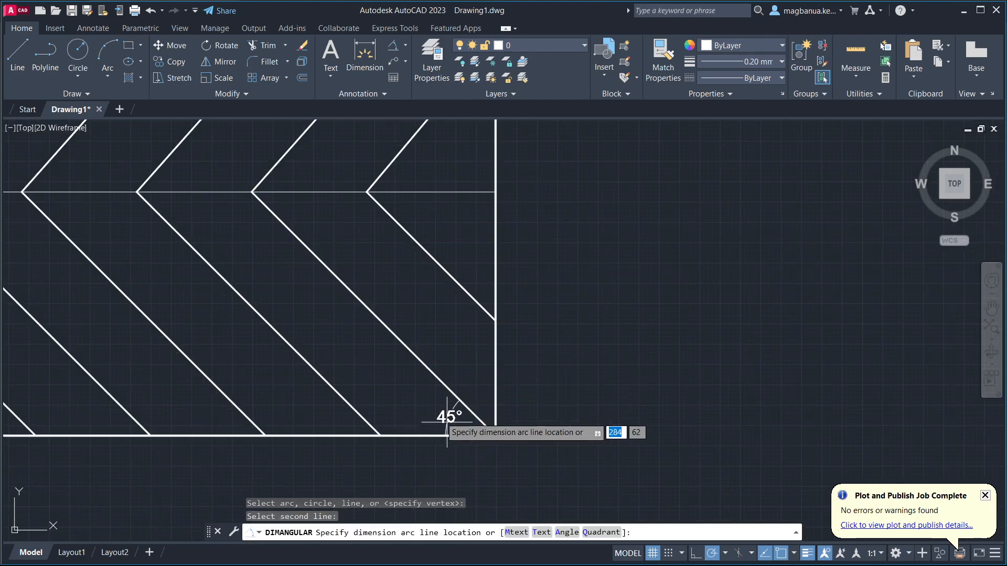
pyautogui.click(394, 410)
pyautogui.scroll(-2, 455, 316)
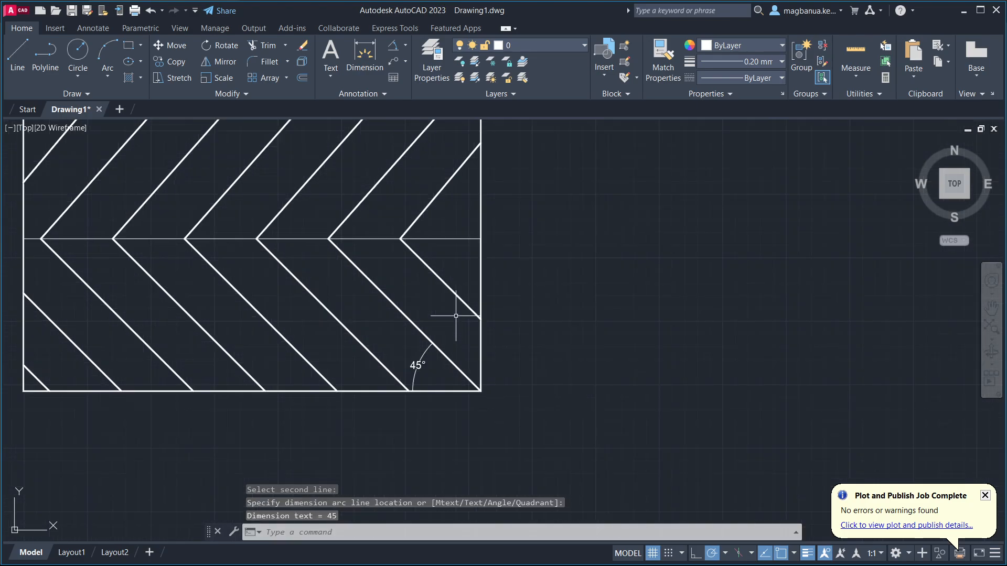
# Examine the dimensioned chevron square and the neighbouring grid pattern as a whole
pyautogui.moveTo(345, 281); pyautogui.dragTo(521, 389, button='middle')
pyautogui.scroll(-2, 399, 300)
pyautogui.moveTo(366, 277); pyautogui.dragTo(416, 315, button='middle')
pyautogui.scroll(-2, 352, 287)
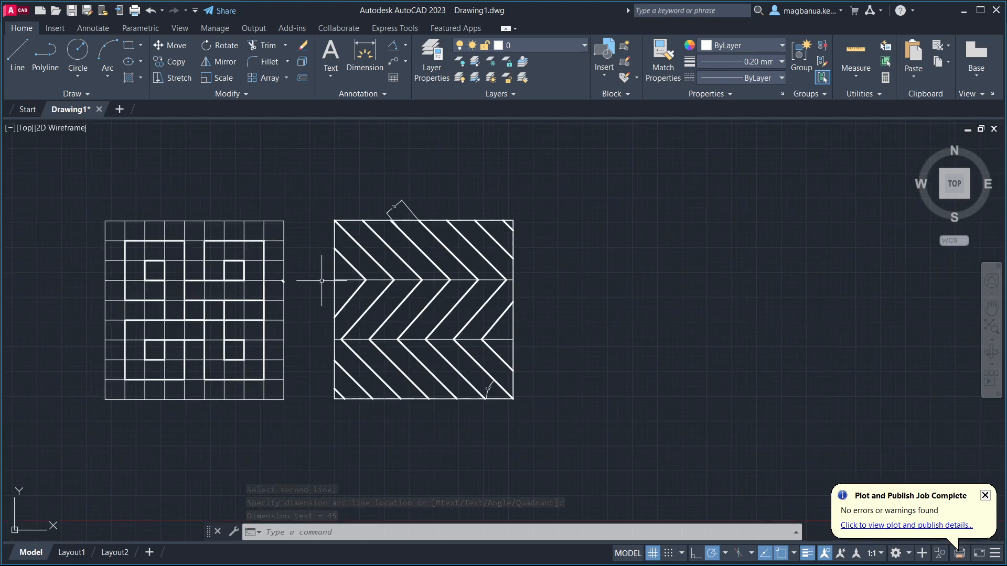
pyautogui.moveTo(322, 281); pyautogui.dragTo(374, 287, button='middle')
pyautogui.scroll(2, 308, 243)
pyautogui.moveTo(302, 254); pyautogui.dragTo(354, 223, button='middle')
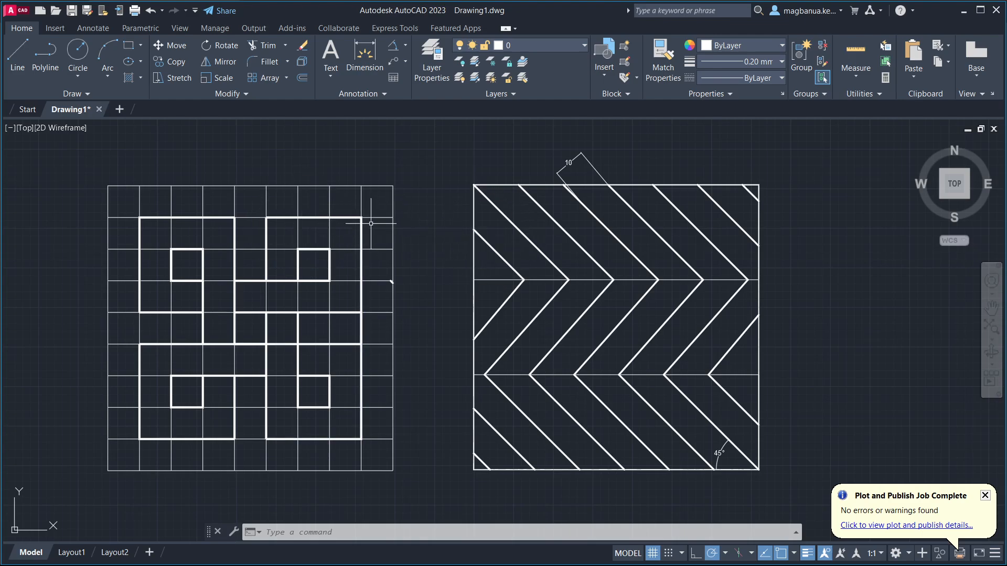
pyautogui.scroll(-2, 371, 223)
pyautogui.moveTo(462, 249); pyautogui.dragTo(424, 265, button='middle')
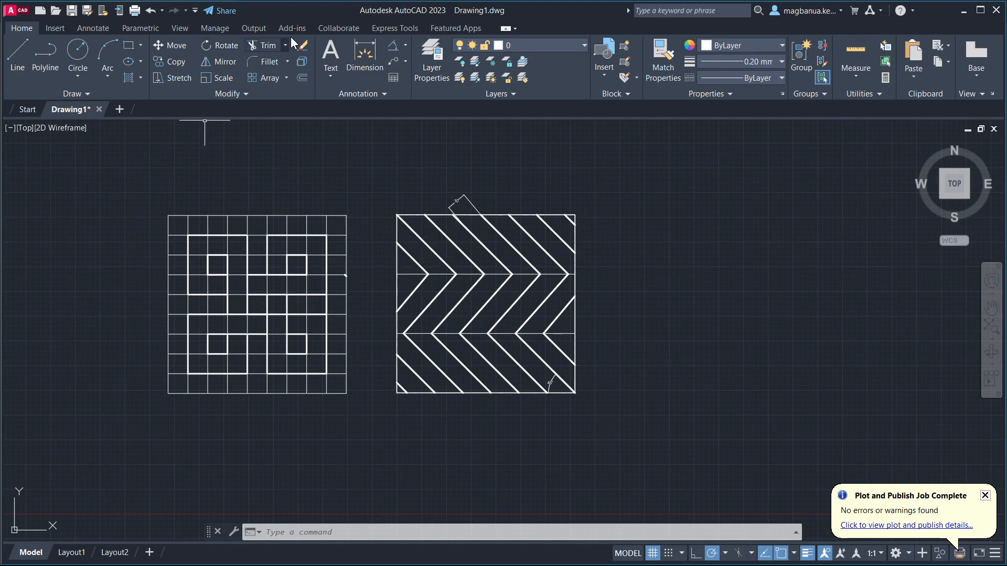
# Start a single-sheet plot of the model with Microsoft Print to PDF as the plotter and A4 paper
pyautogui.click(377, 26)
pyautogui.click(255, 27)
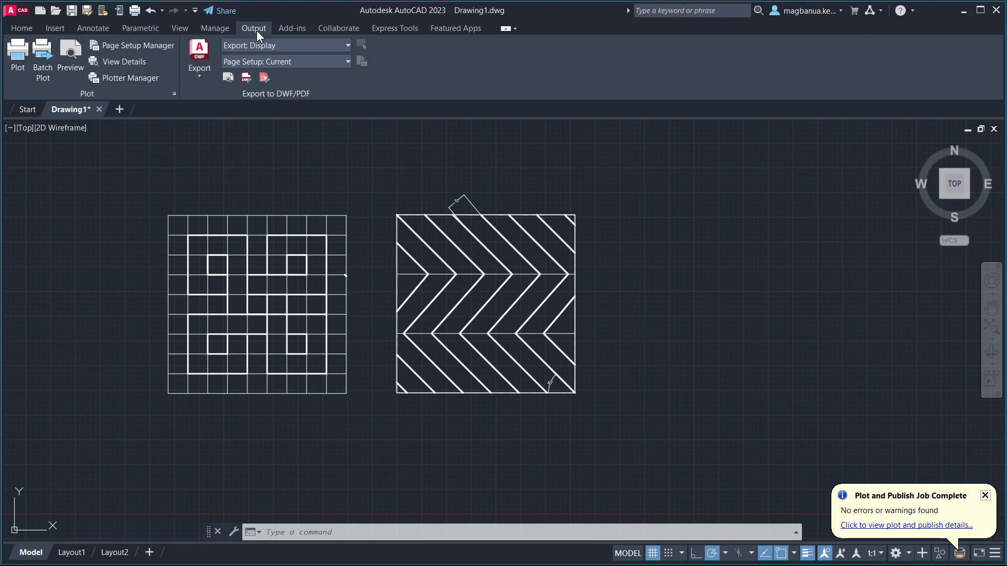
pyautogui.click(18, 58)
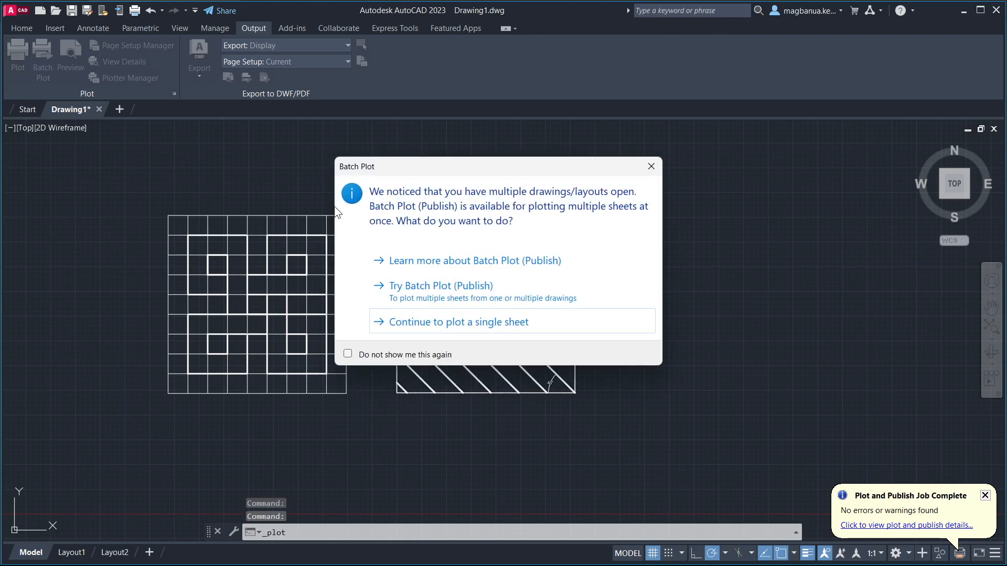
pyautogui.click(651, 167)
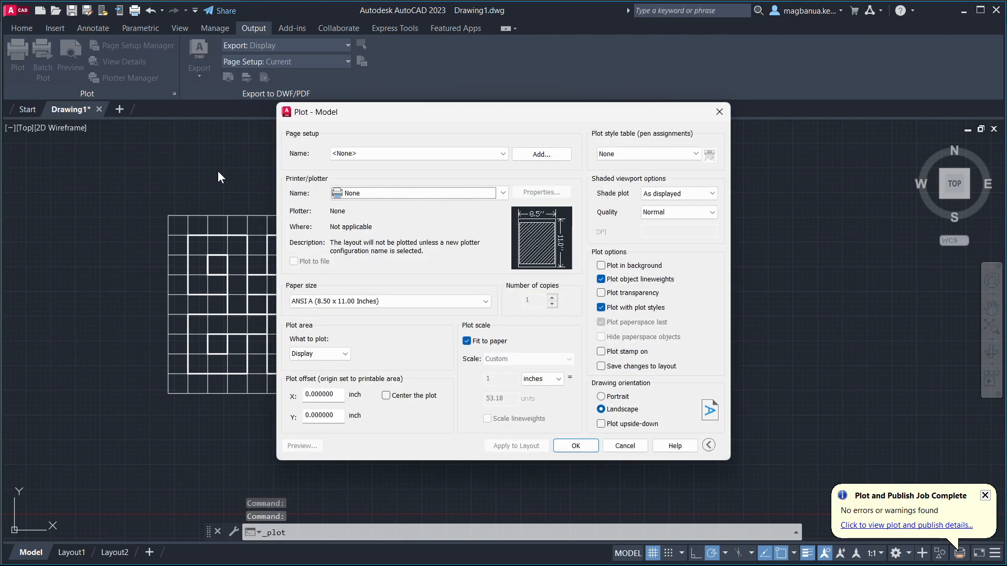
pyautogui.click(417, 193)
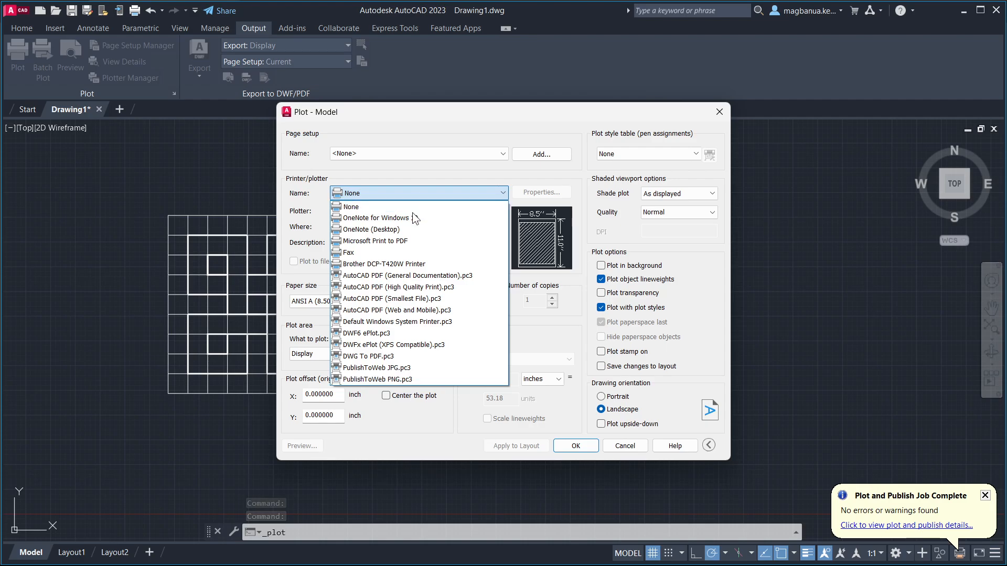
pyautogui.click(414, 241)
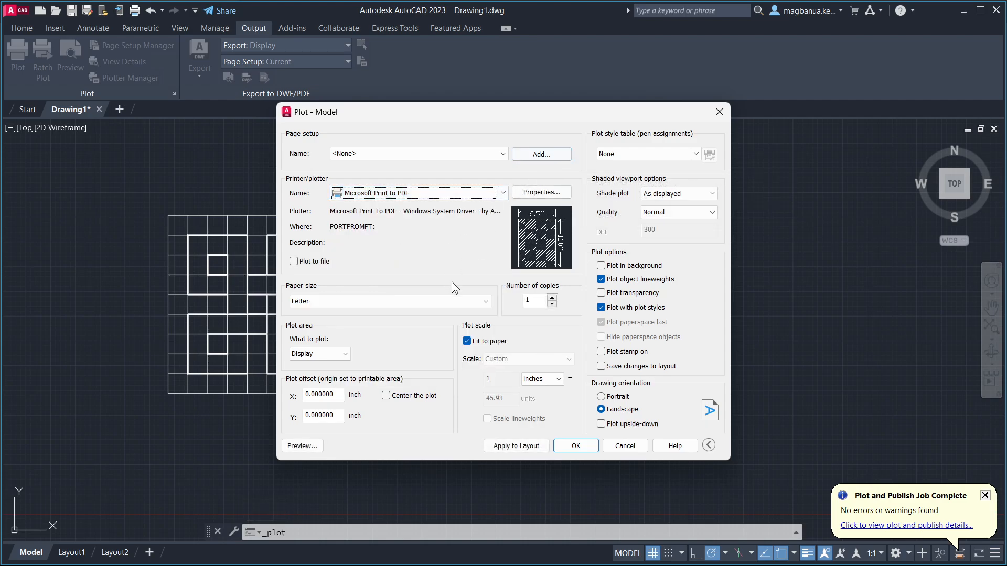
pyautogui.click(432, 300)
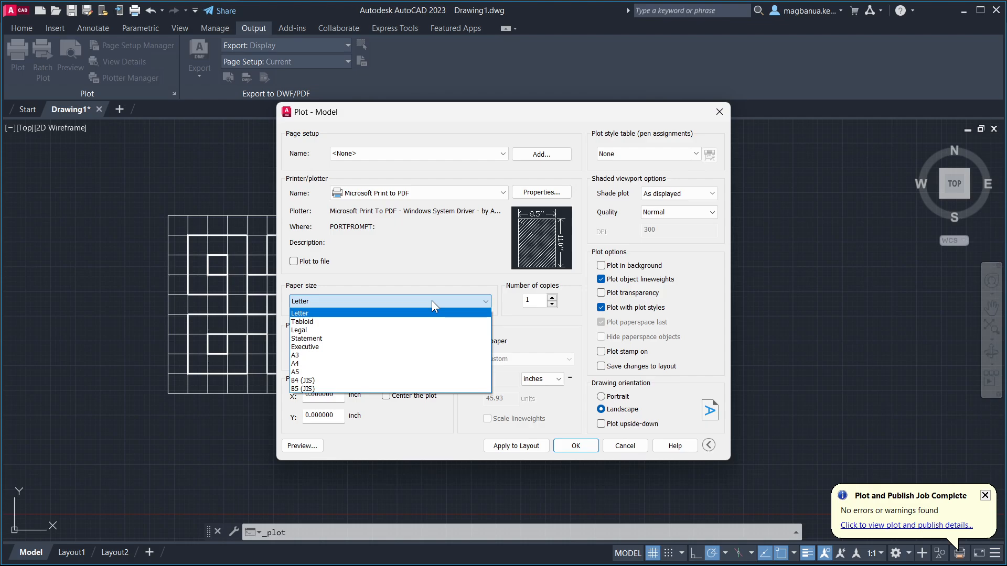
pyautogui.click(432, 300)
pyautogui.click(375, 300)
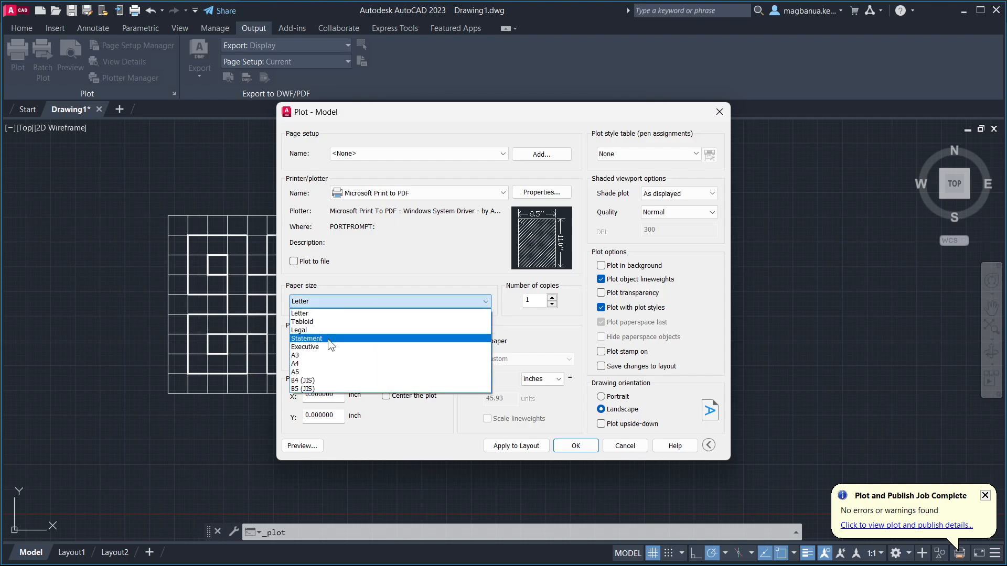
pyautogui.click(316, 363)
# Set the plot area to a window enclosing both the grid pattern and the chevron square
pyautogui.click(323, 353)
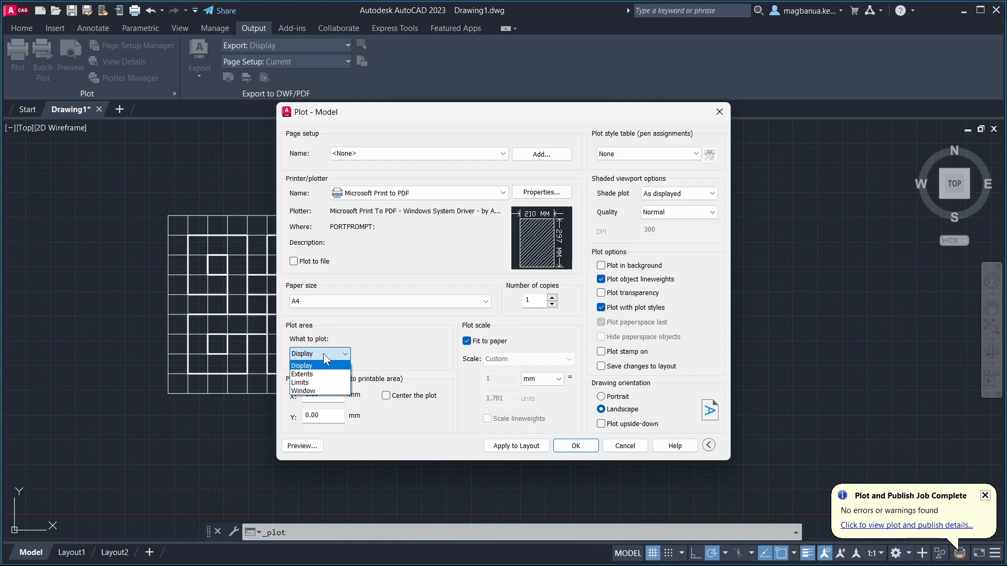
pyautogui.click(310, 391)
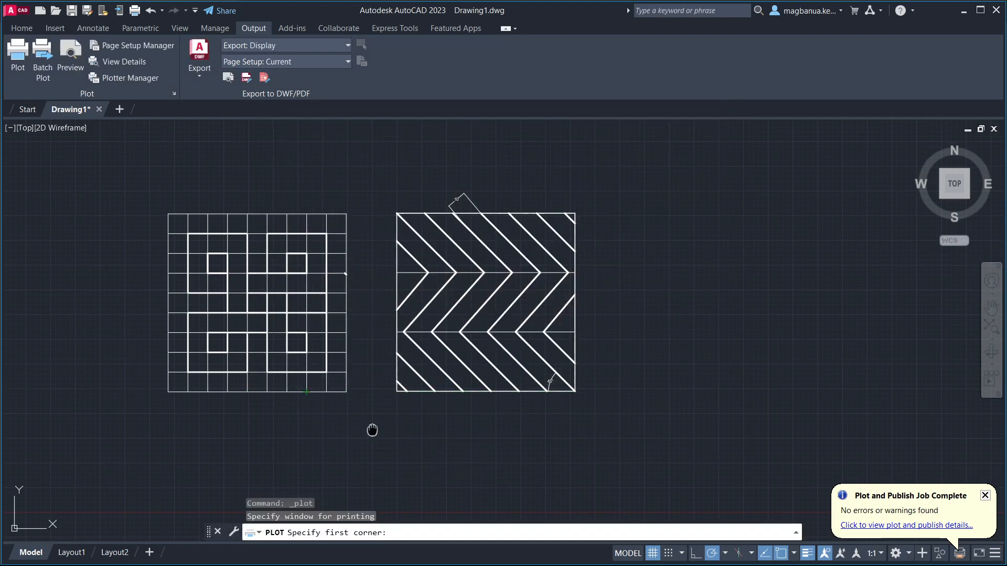
pyautogui.scroll(-2, 375, 378)
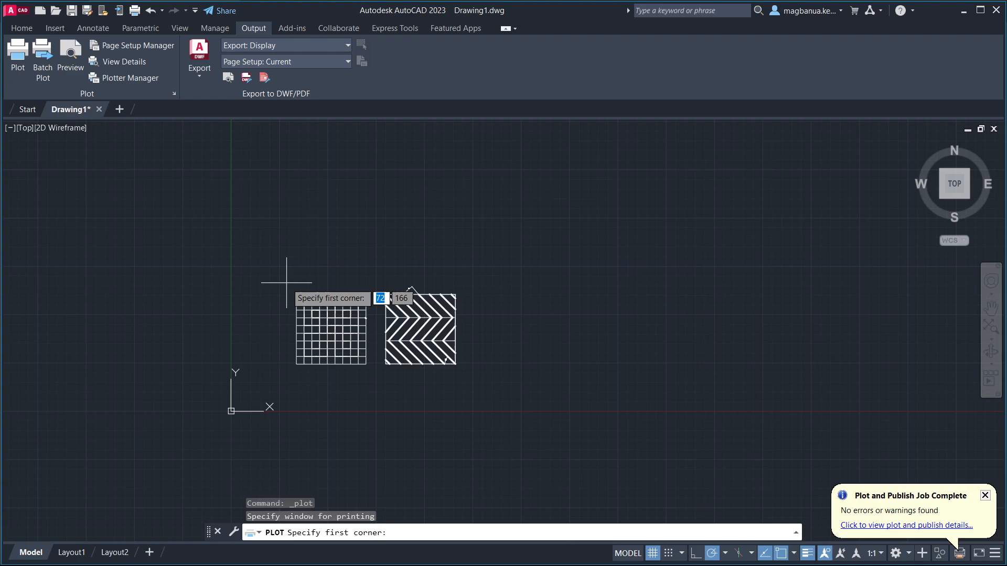
pyautogui.click(286, 283)
pyautogui.click(489, 410)
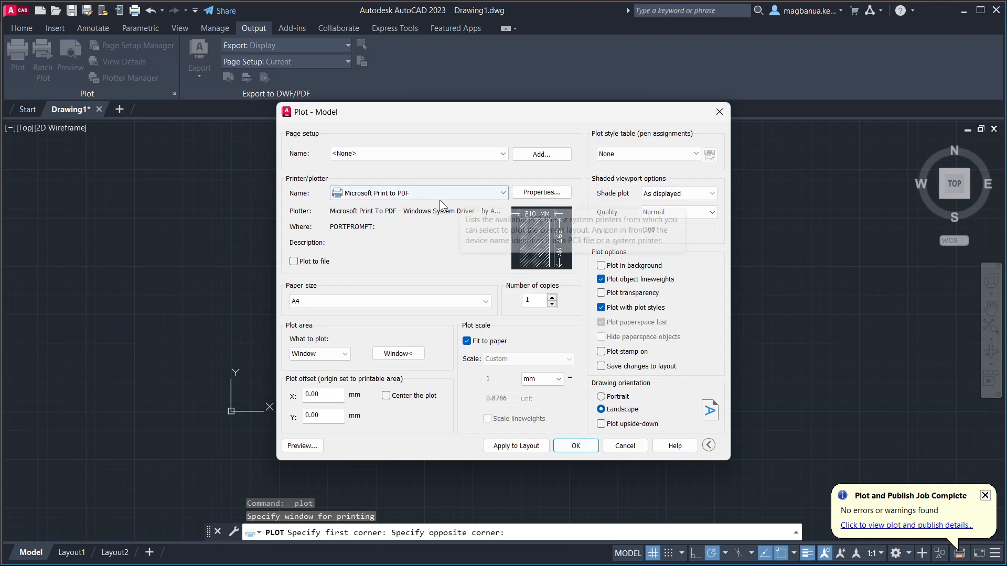
# Plot the drawing to the Desktop as Majhong.pdf, replacing the existing file
pyautogui.click(576, 446)
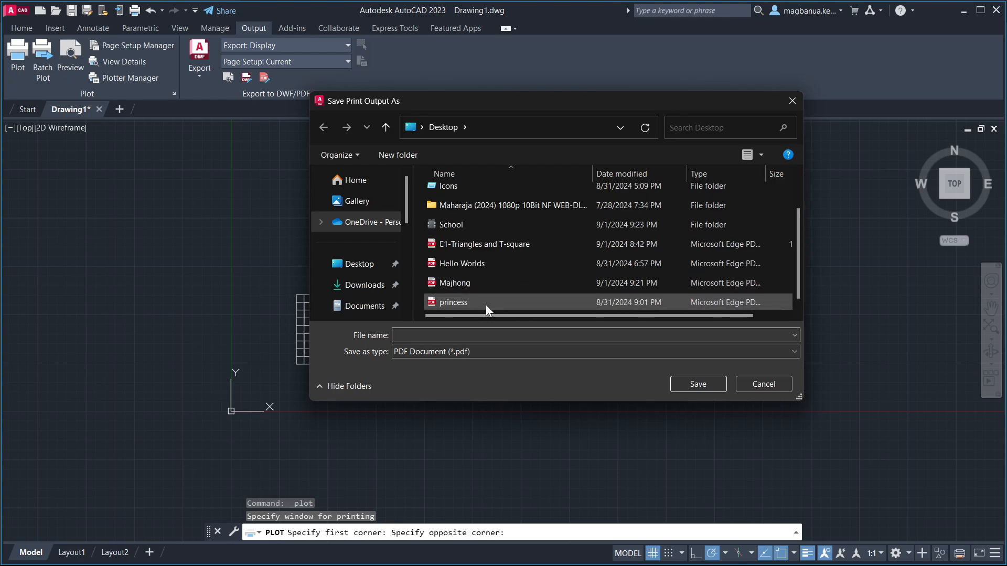
pyautogui.scroll(1, 485, 304)
pyautogui.scroll(-1, 480, 301)
pyautogui.scroll(1, 479, 285)
pyautogui.scroll(-1, 480, 285)
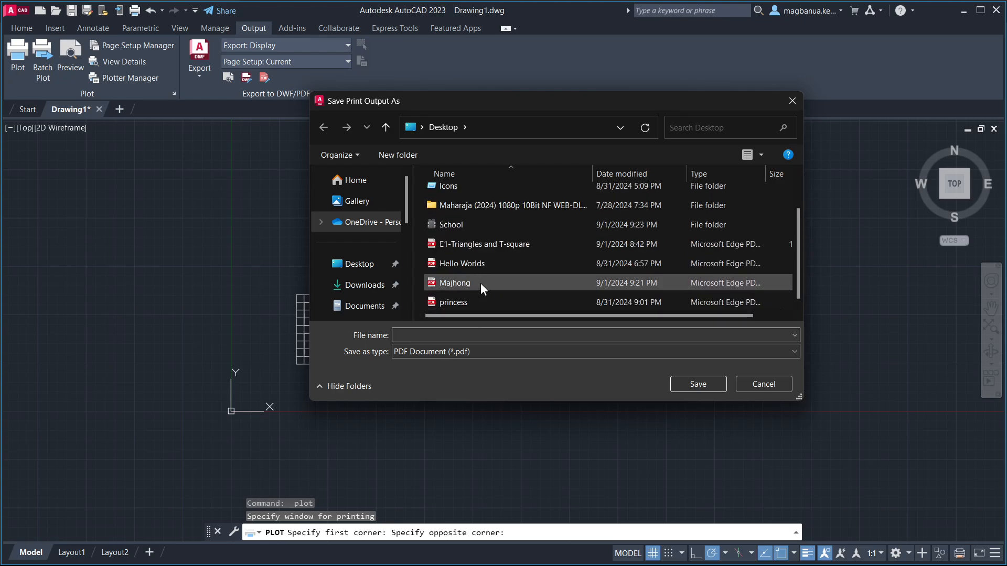
pyautogui.click(480, 283)
pyautogui.click(699, 385)
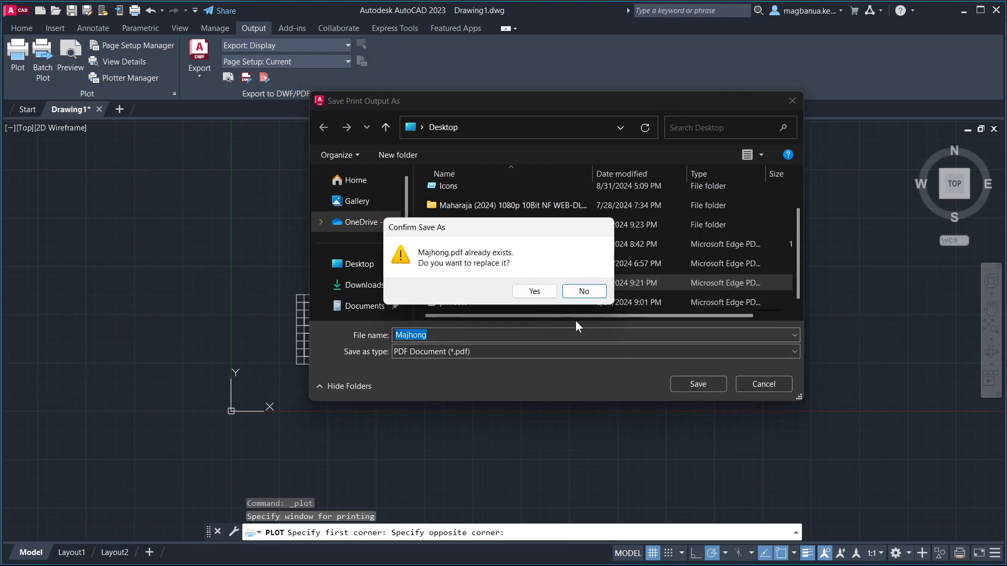
pyautogui.click(542, 292)
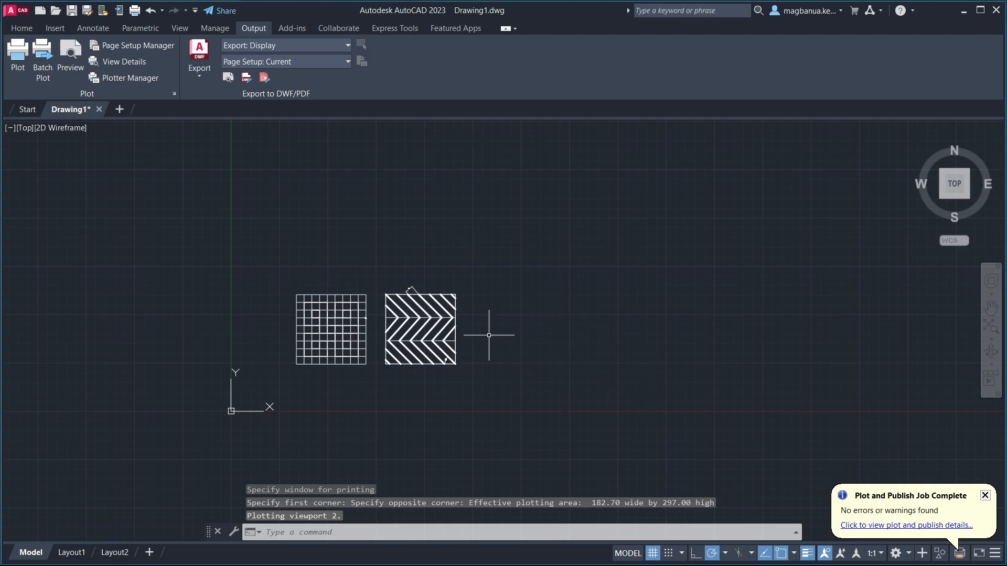
pyautogui.scroll(5, 489, 335)
pyautogui.hotkey('alt', 'Tab')
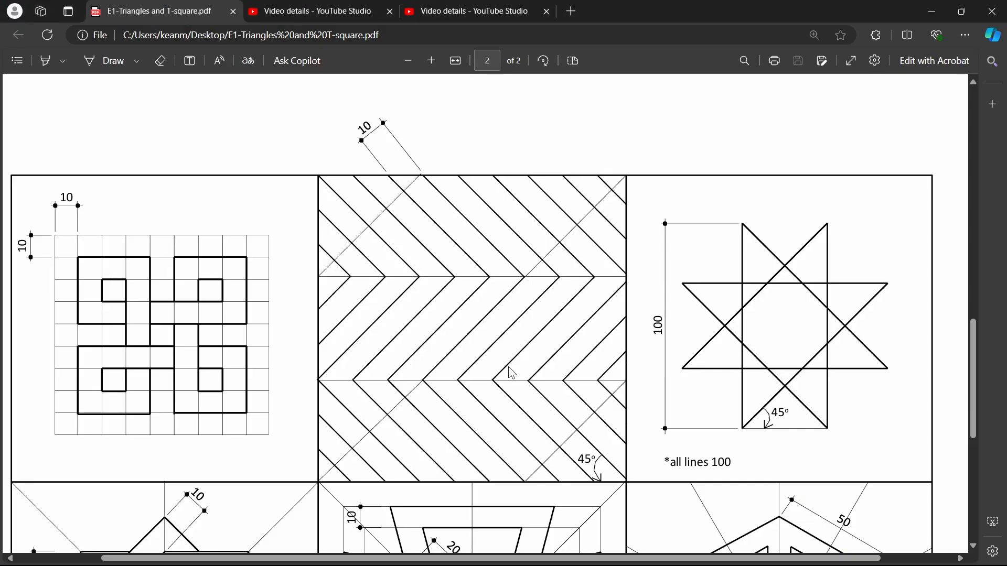
pyautogui.hotkey('alt', 'Tab')
pyautogui.hotkey('alt', 'Tab')
pyautogui.hotkey('alt', 'Tab')
pyautogui.hotkey('alt', 'Tab')
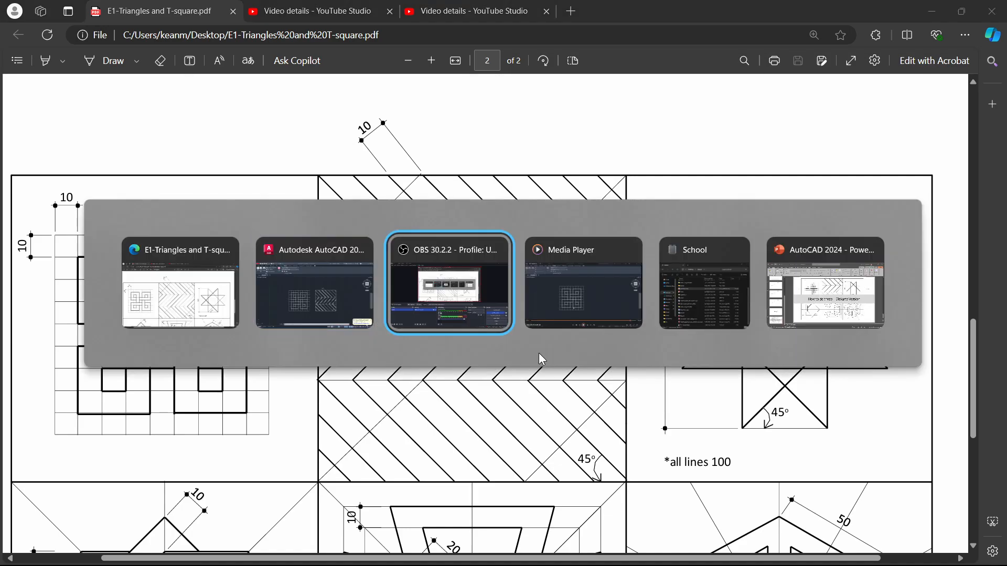
pyautogui.hotkey('alt', 'Tab')
pyautogui.hotkey('alt', 'Tab')
pyautogui.click(461, 301)
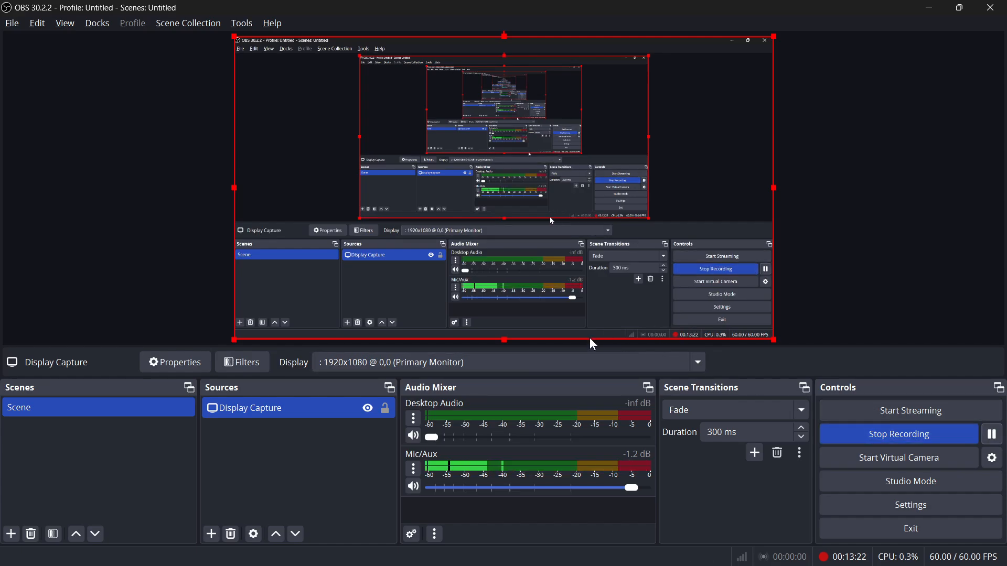
# Switch to Majhong.pdf in the browser, rotate the page upright and inspect both plotted patterns and the chevron dimensions up close
pyautogui.hotkey('alt', 'Tab')
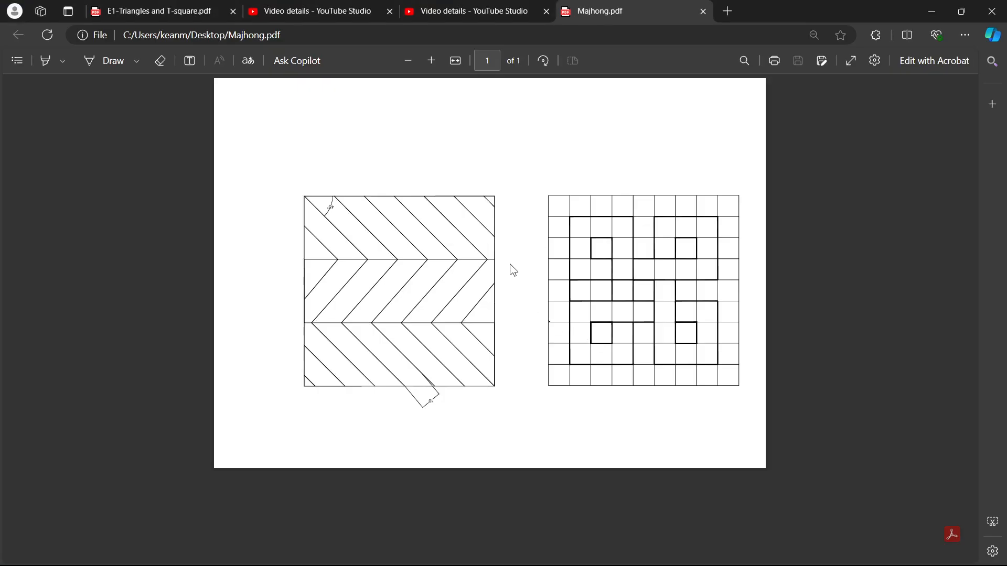
pyautogui.click(549, 59)
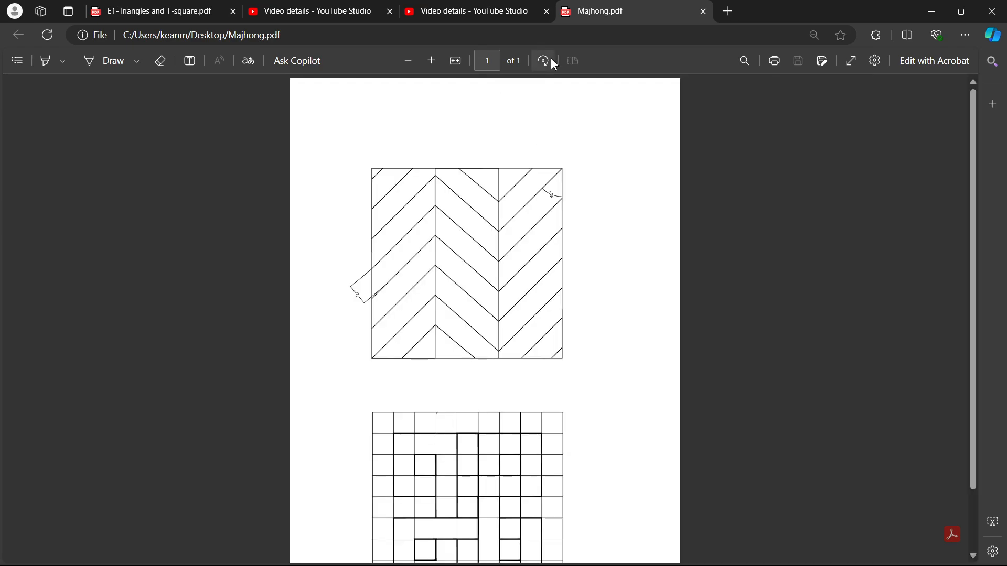
pyautogui.click(549, 58)
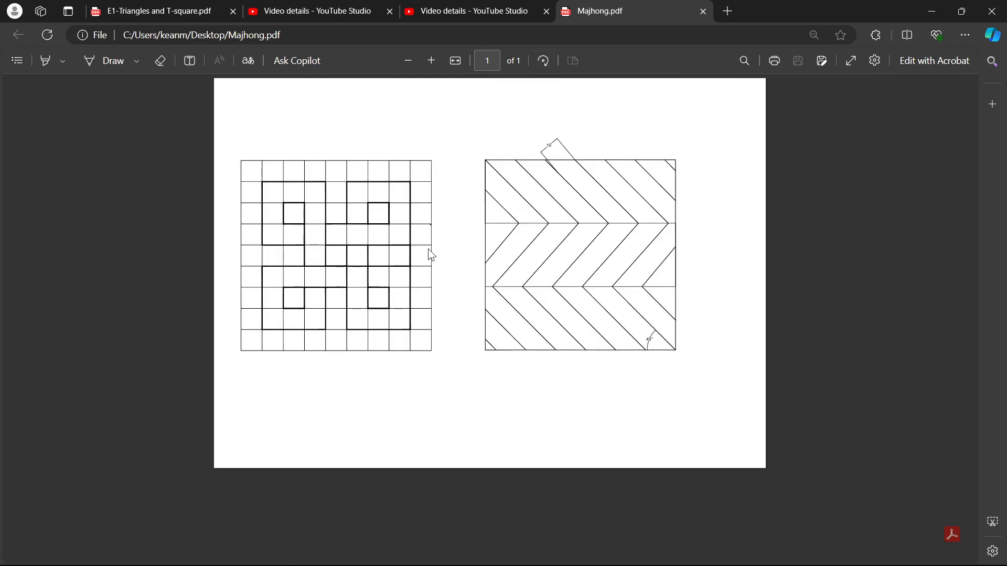
pyautogui.press('ctrl')
pyautogui.keyDown('ctrl'); pyautogui.scroll(3, 433, 239); pyautogui.keyUp('ctrl')
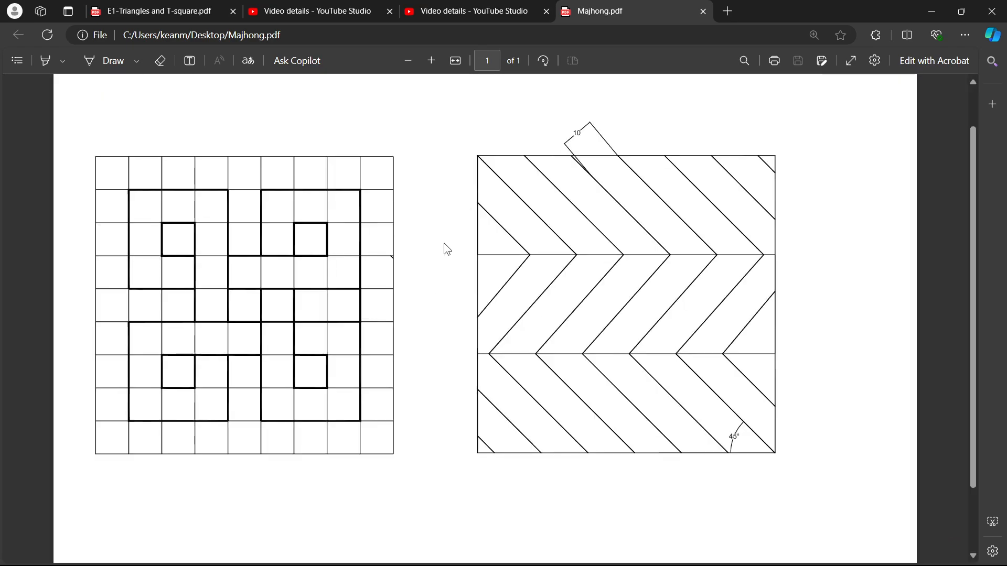
pyautogui.keyDown('ctrl'); pyautogui.scroll(-2, 444, 243); pyautogui.keyUp('ctrl')
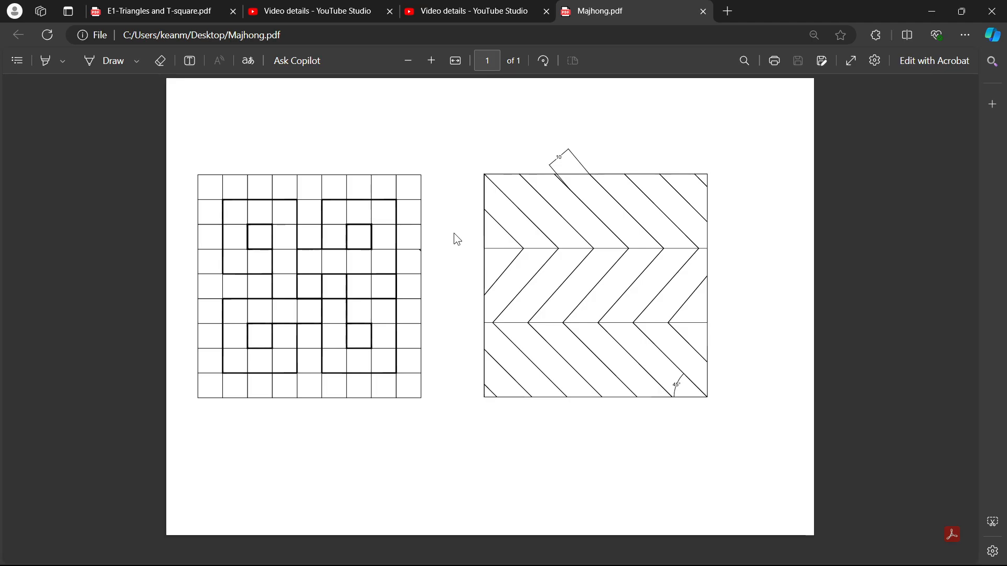
# Return to the E1-Triangles and T-square PDF and examine the chevron, star and neighbouring patterns on page 2
pyautogui.hotkey('alt', 'Tab')
pyautogui.hotkey('alt', 'Tab')
pyautogui.click(315, 8)
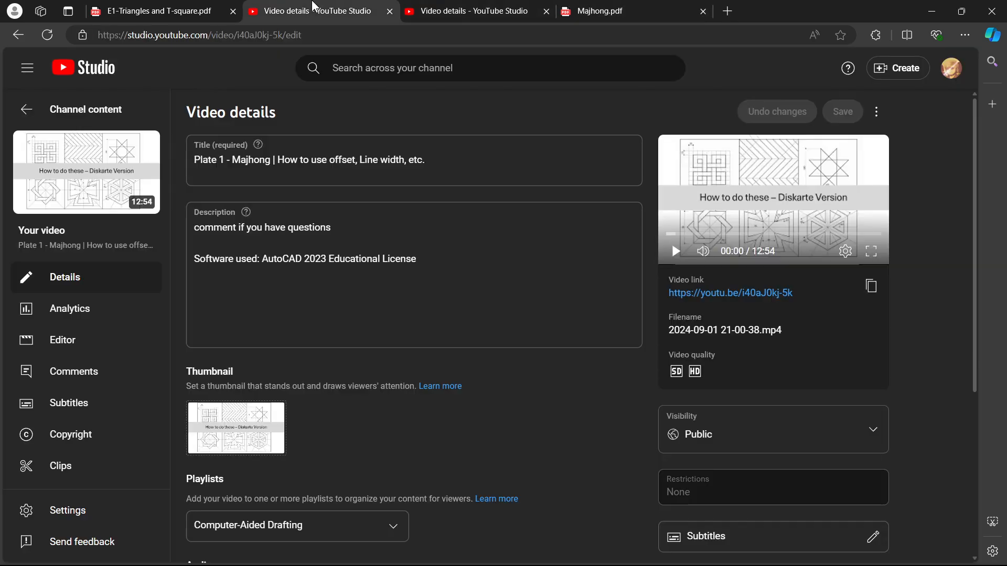
pyautogui.click(491, 10)
pyautogui.click(168, 11)
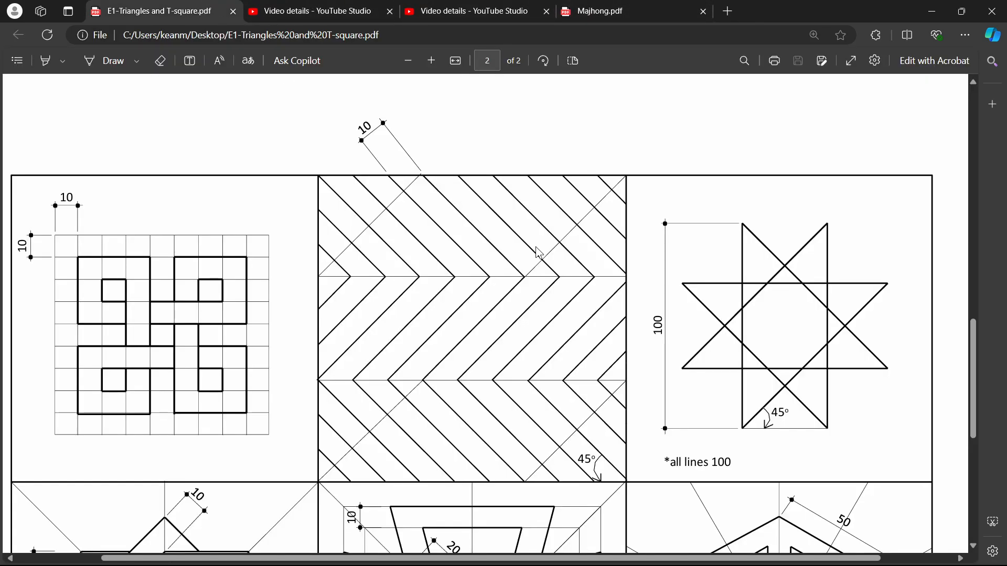
pyautogui.scroll(-2, 550, 289)
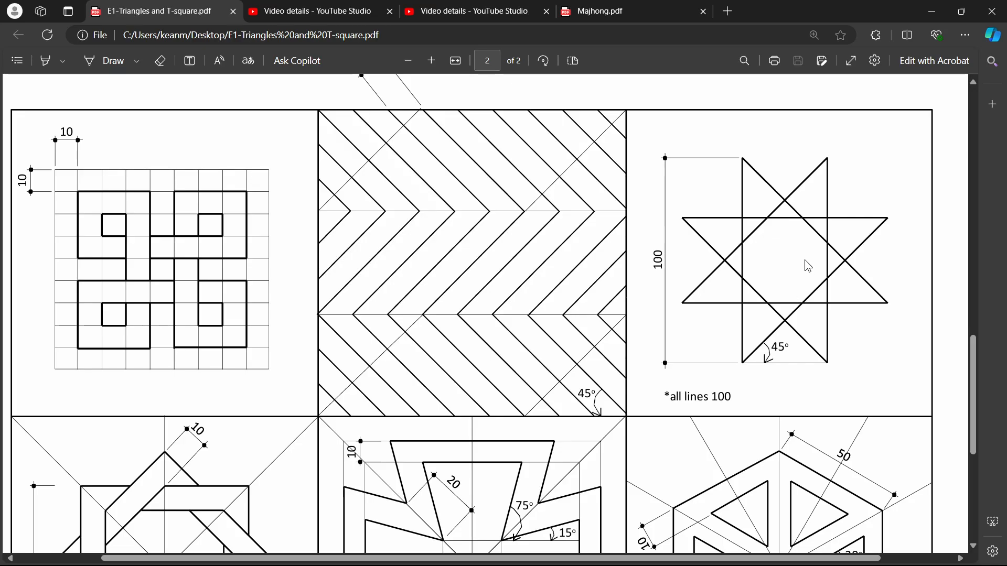
pyautogui.scroll(-1, 808, 266)
pyautogui.scroll(4, 802, 283)
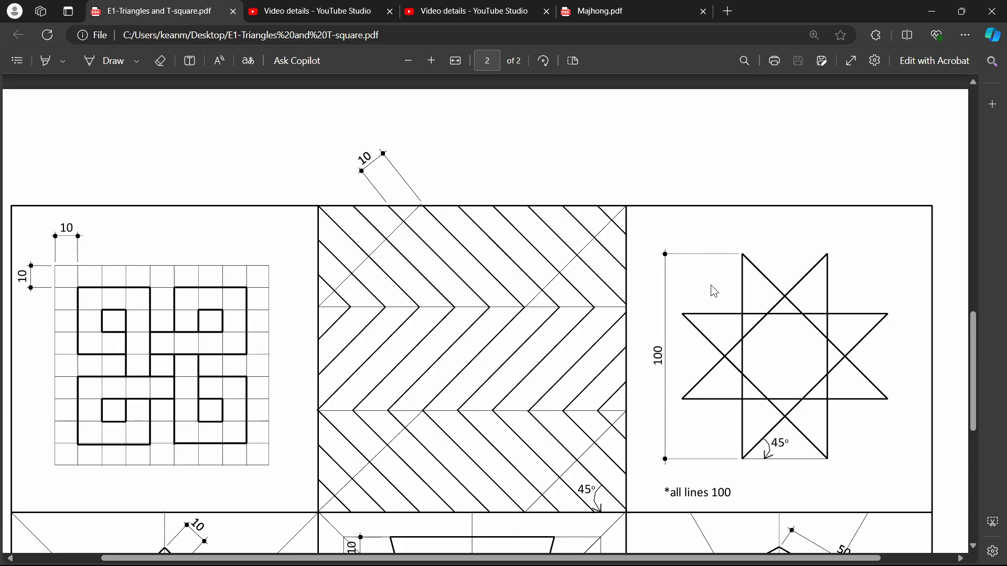
pyautogui.hotkey('alt', 'Tab')
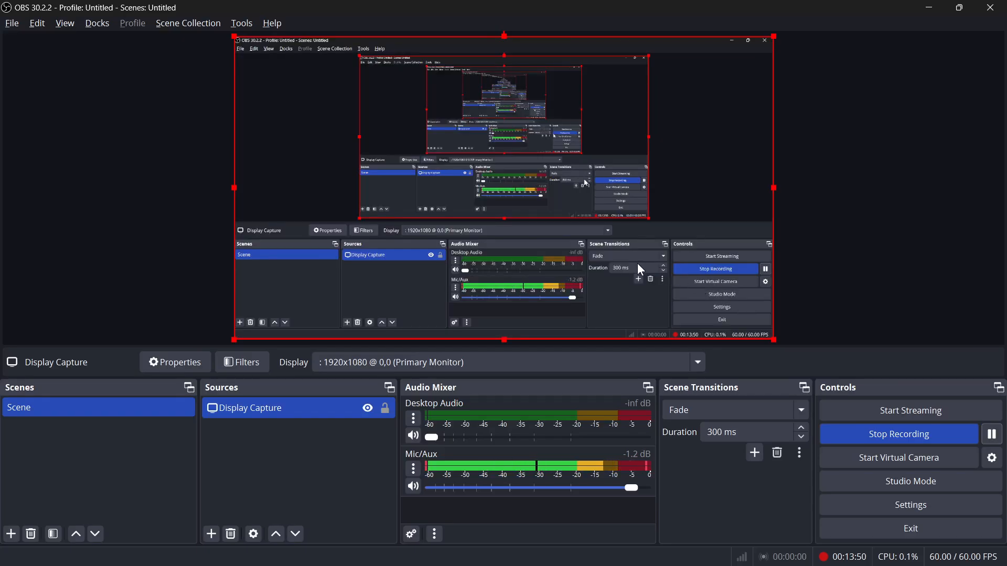